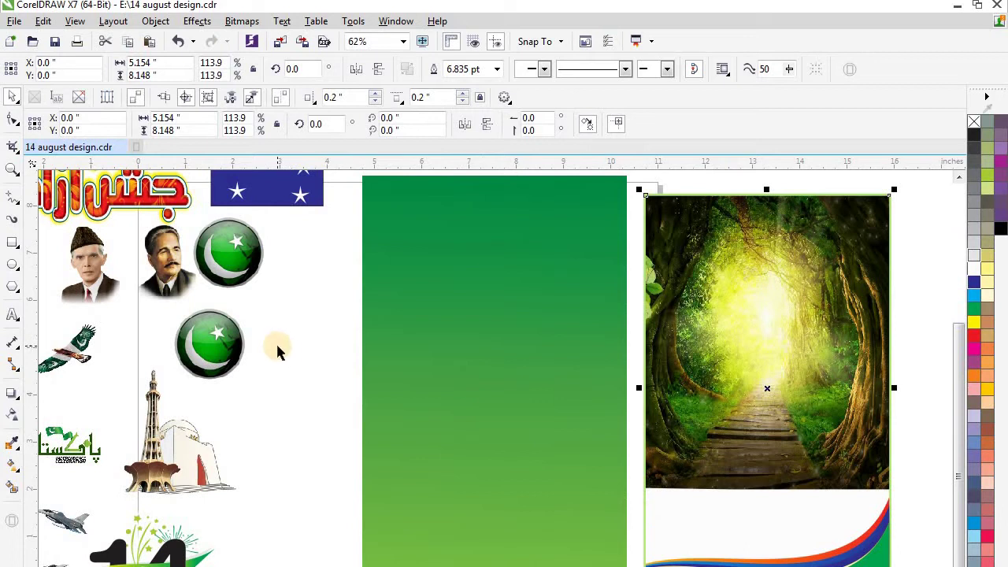
- Move the framed forest picture onto the green gradient rectangle and open its PowerClip contents for editing
scroll(276, 304, "down", 1)
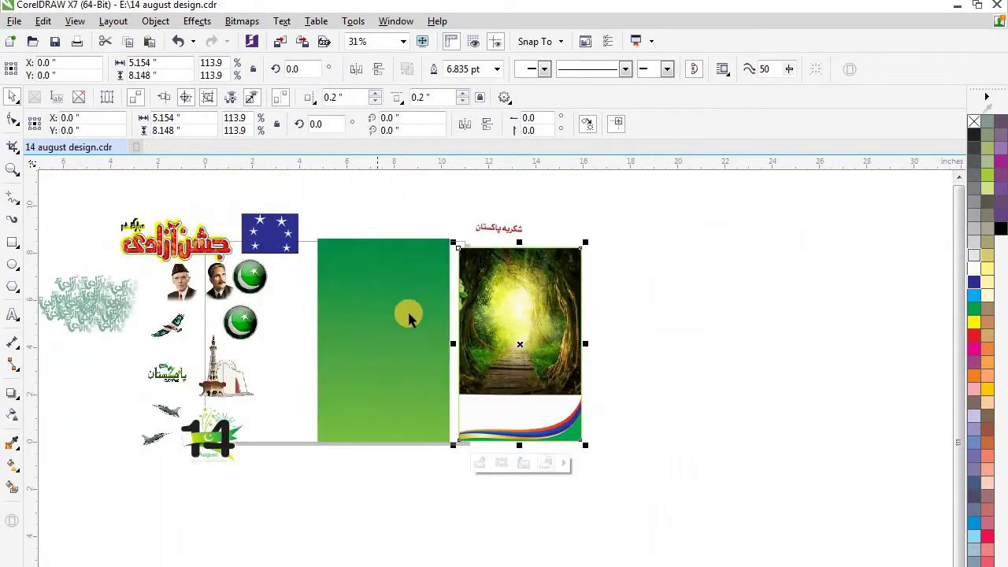
left_click_drag(496, 343, 388, 337)
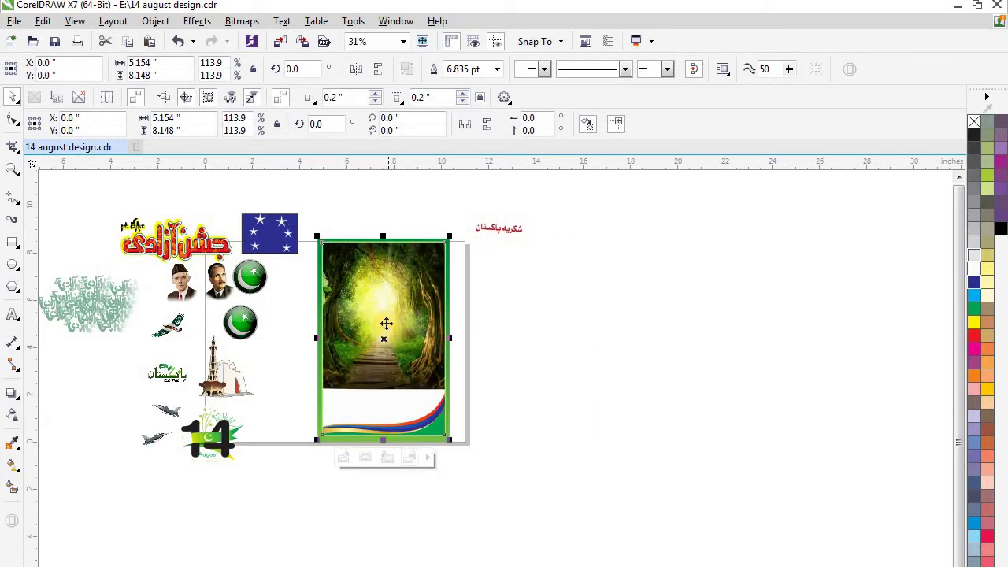
scroll(385, 319, "up", 1)
right_click(386, 322)
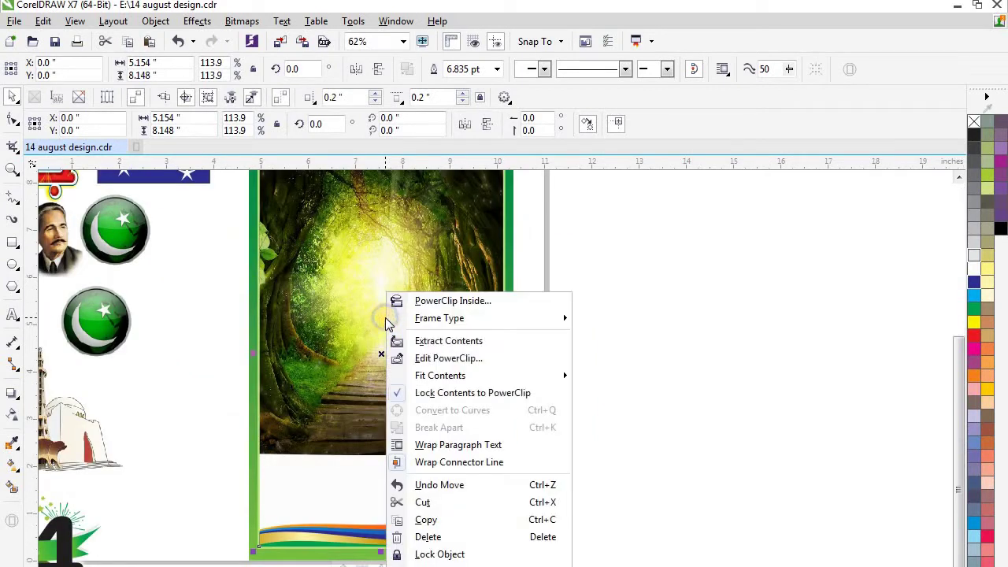
left_click(423, 356)
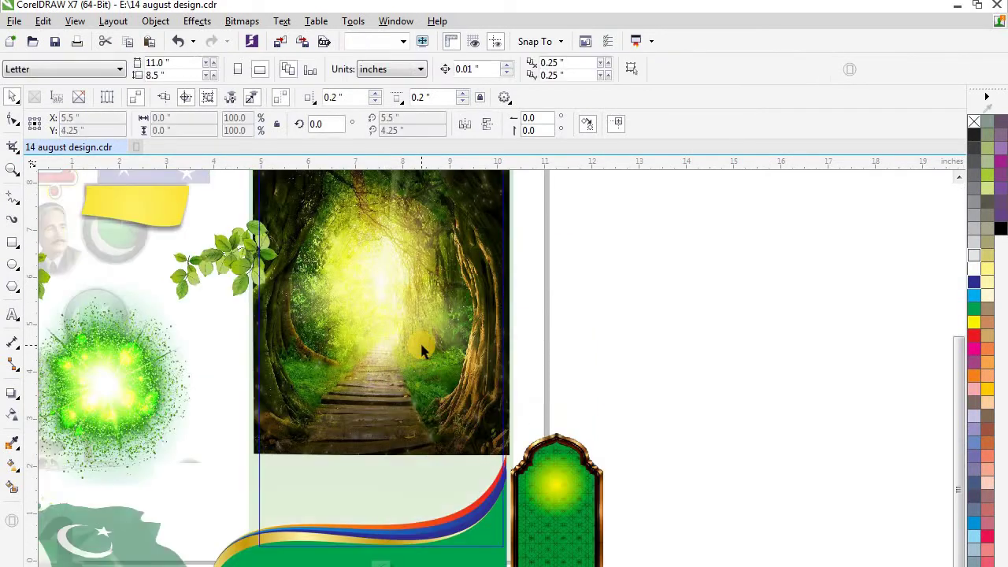
- Raise the green wave shape over the forest picture's lower edge and stand the green arch in front of its right end
left_click_drag(564, 497, 606, 355)
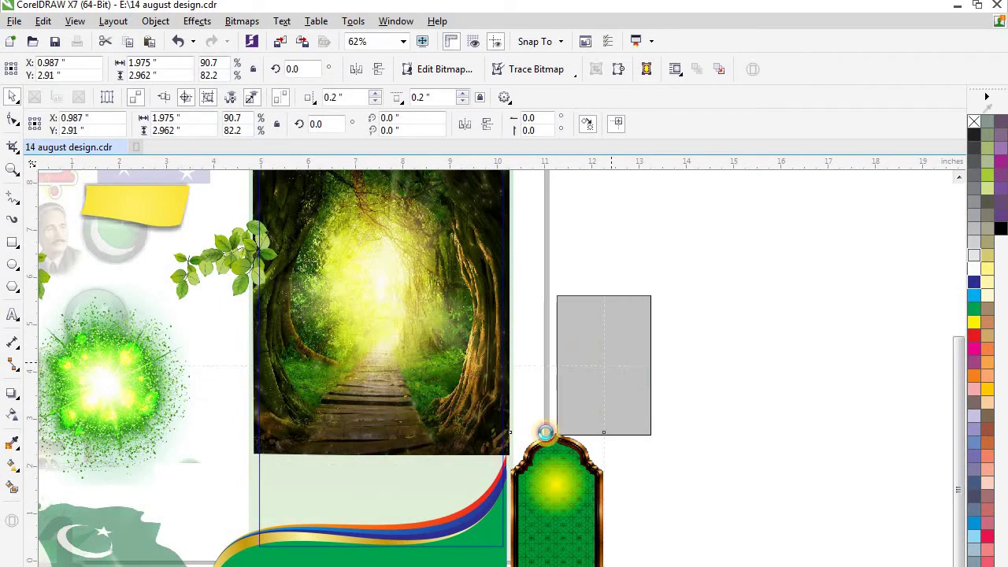
left_click(448, 541)
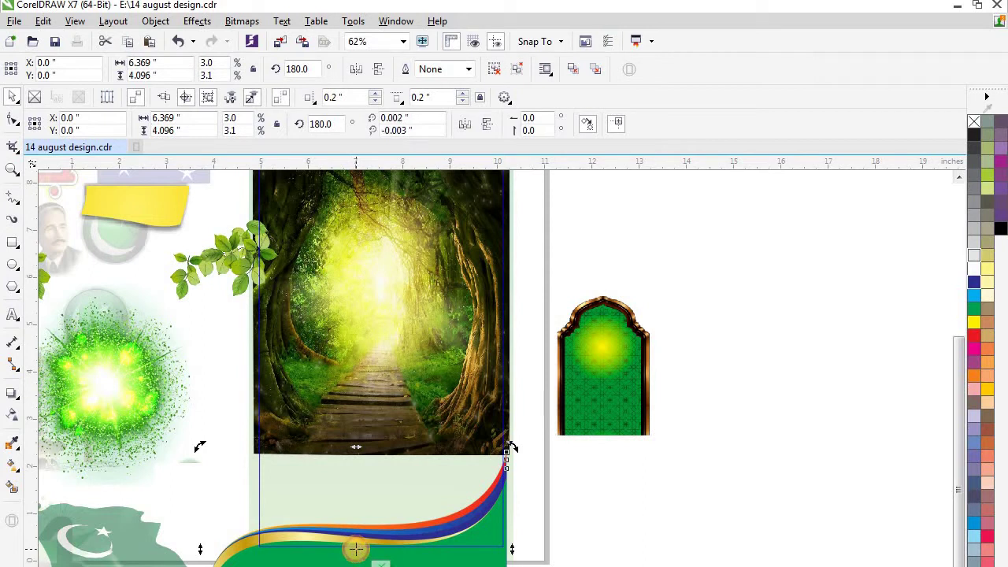
left_click_drag(354, 544, 358, 446)
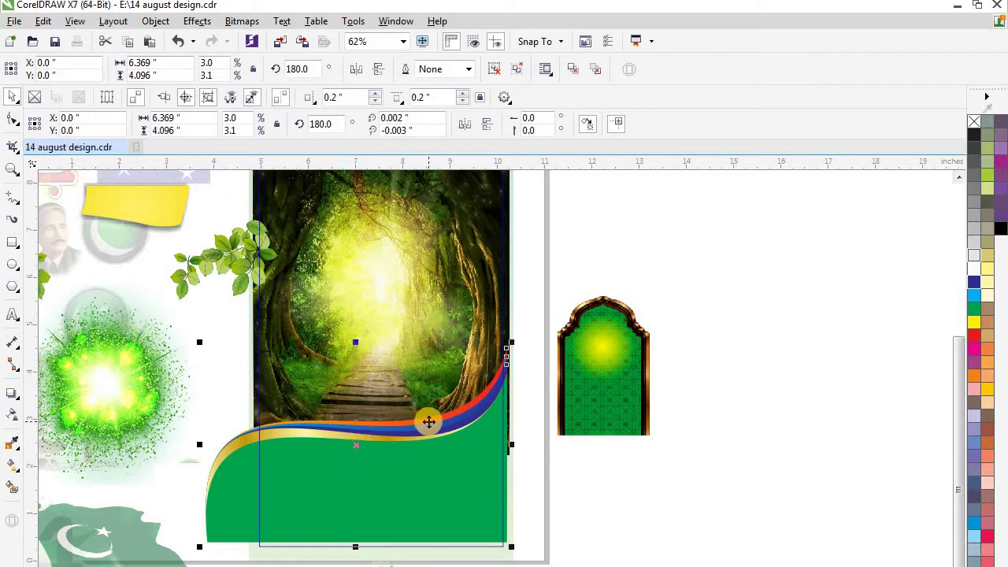
mouse_move(421, 446)
left_mouse_down()
mouse_move(431, 450)
mouse_move(416, 442)
left_mouse_up()
left_click(603, 386)
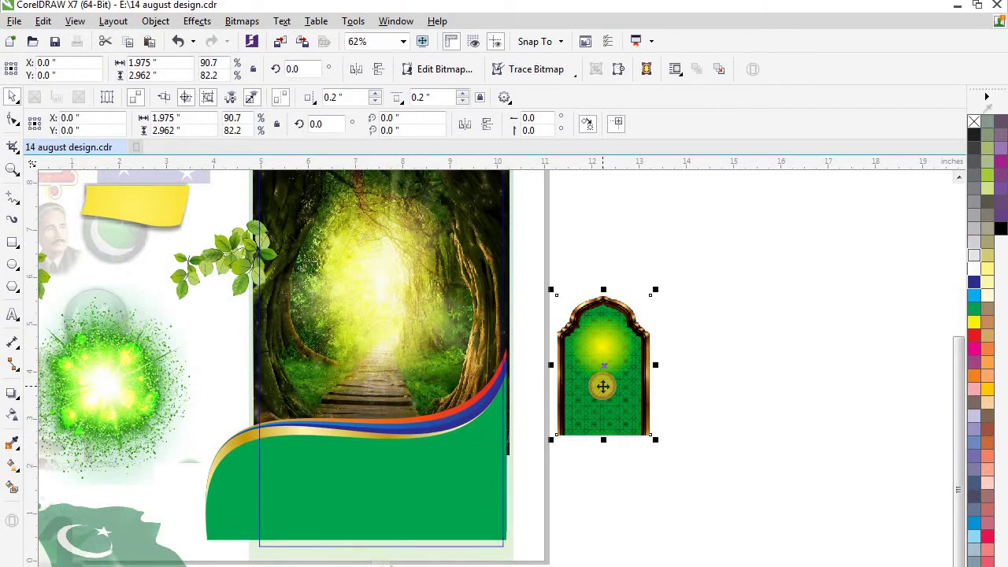
left_click_drag(602, 386, 459, 399)
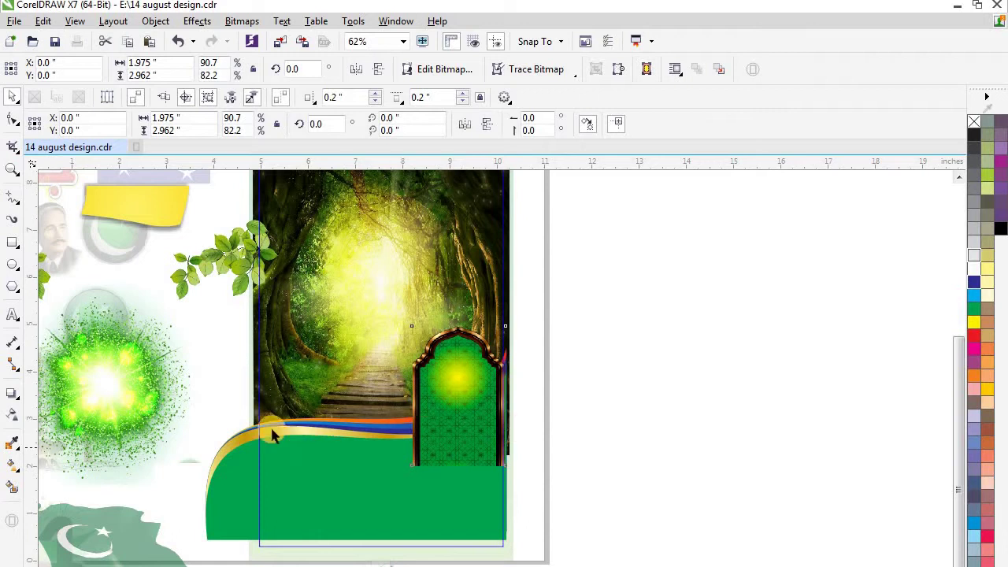
- Place the green light burst over the bright opening in the middle of the forest picture
left_click(82, 405)
left_click_drag(105, 389, 378, 278)
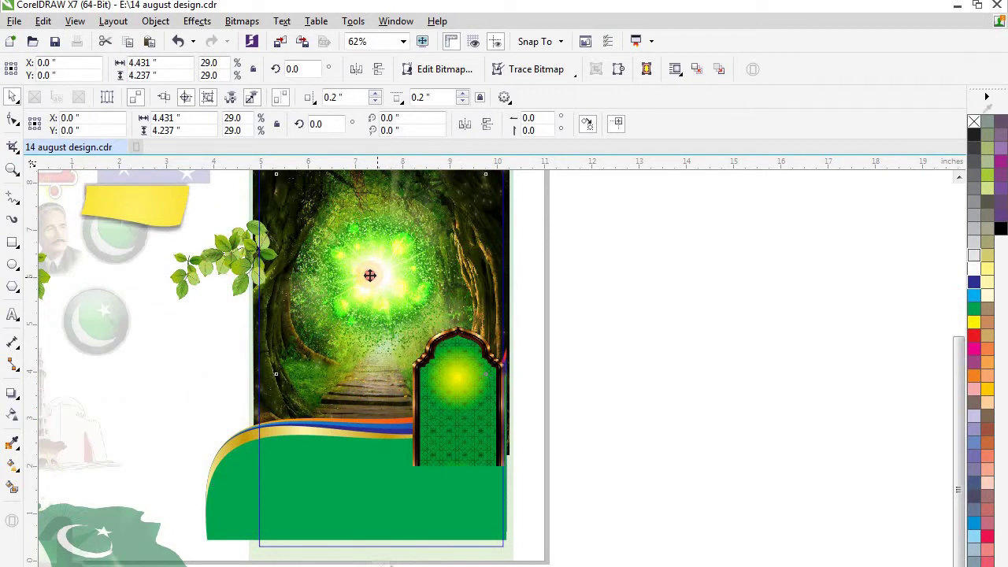
scroll(309, 279, "down", 1)
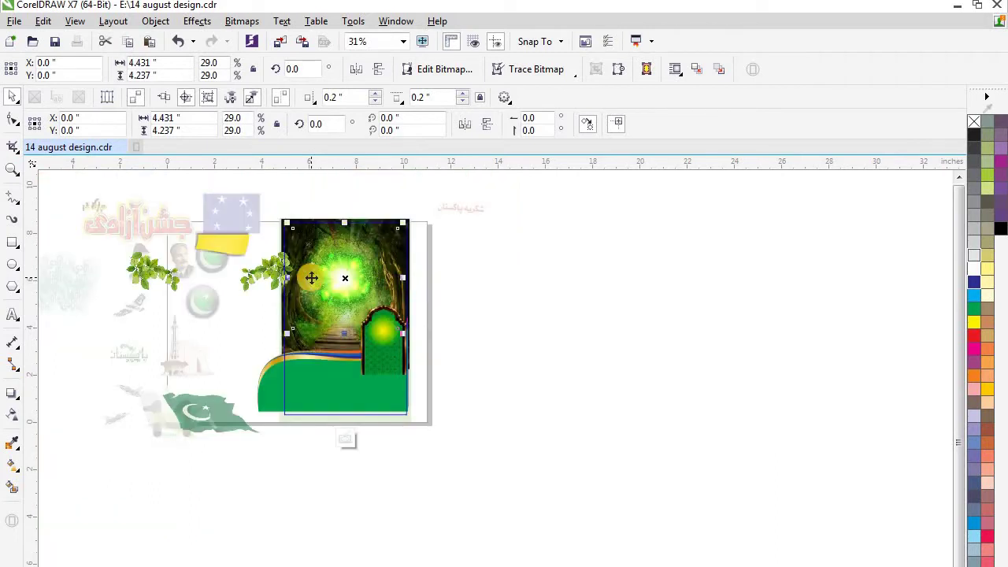
scroll(264, 268, "up", 1)
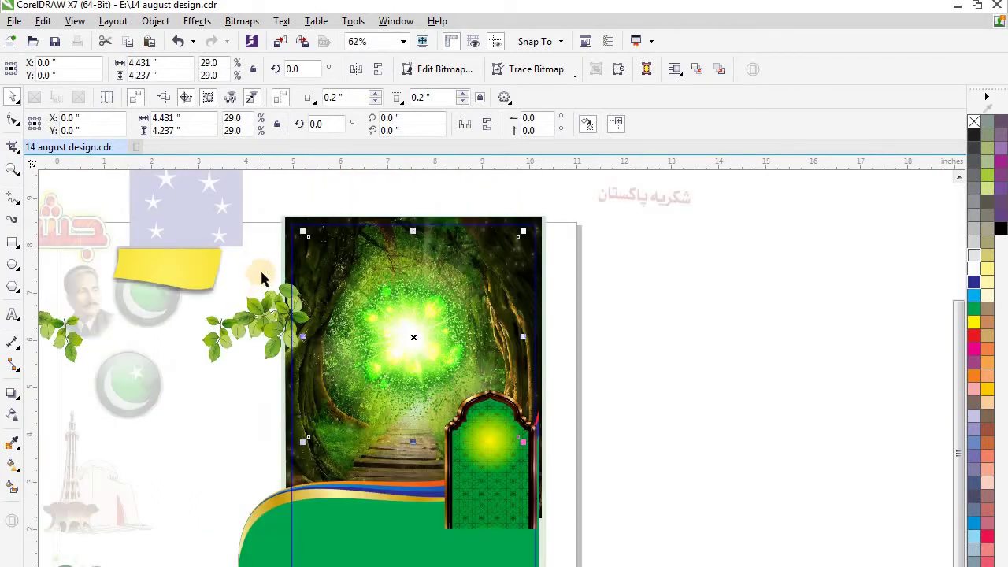
- Place the leaf branches across the poster's upper corners and the yellow banner between them at the top centre
left_click(260, 319)
left_click_drag(141, 336, 407, 268)
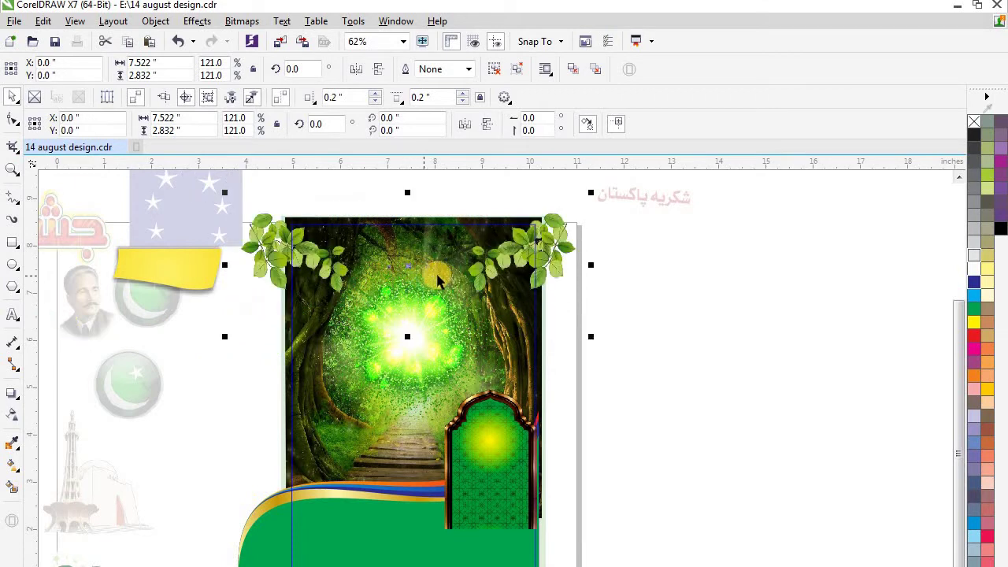
left_click(184, 276)
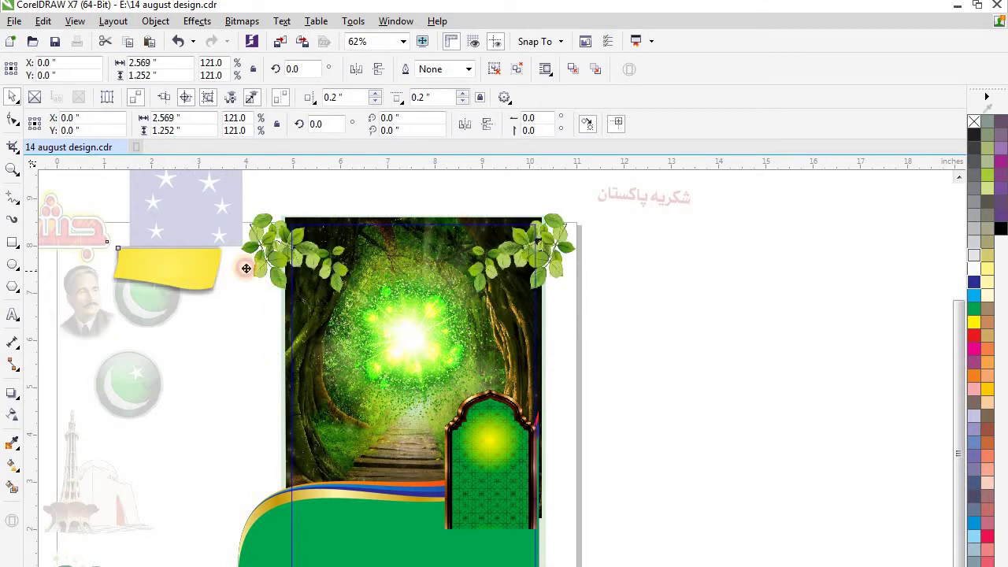
left_click_drag(245, 269, 409, 266)
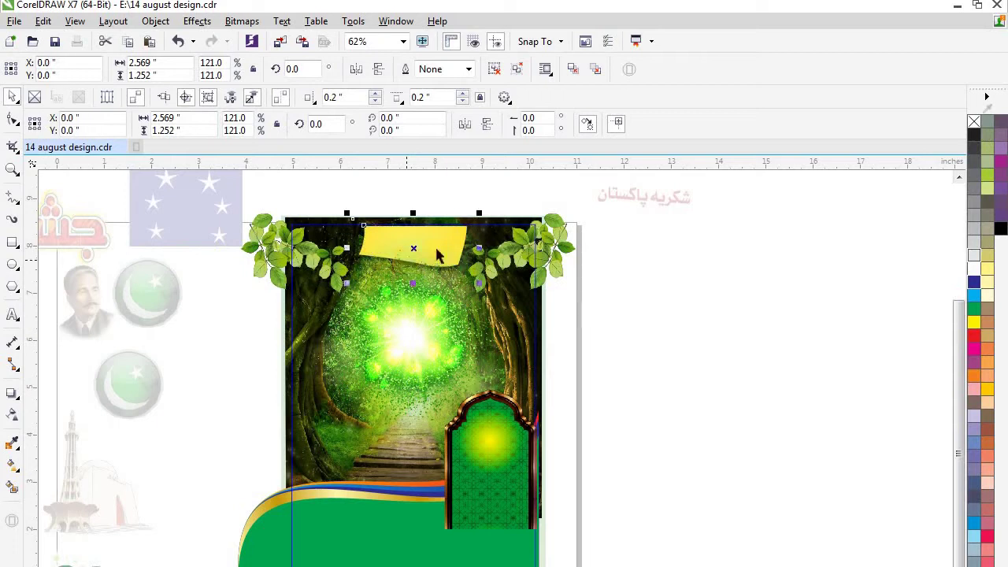
- Lay the faded Pakistan flag over the green base of the poster and finish editing the PowerClip
scroll(257, 427, "down", 1)
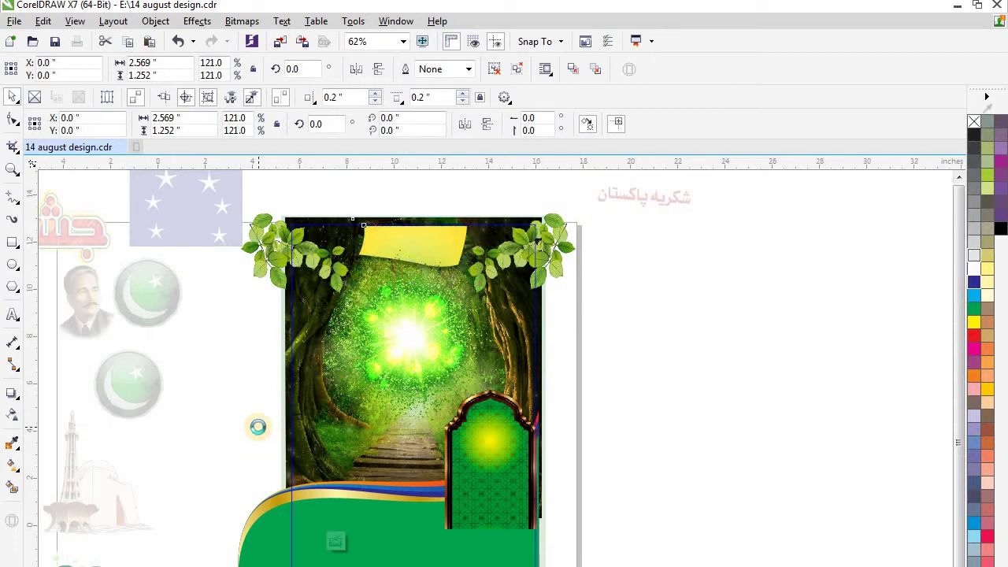
scroll(322, 472, "up", 1)
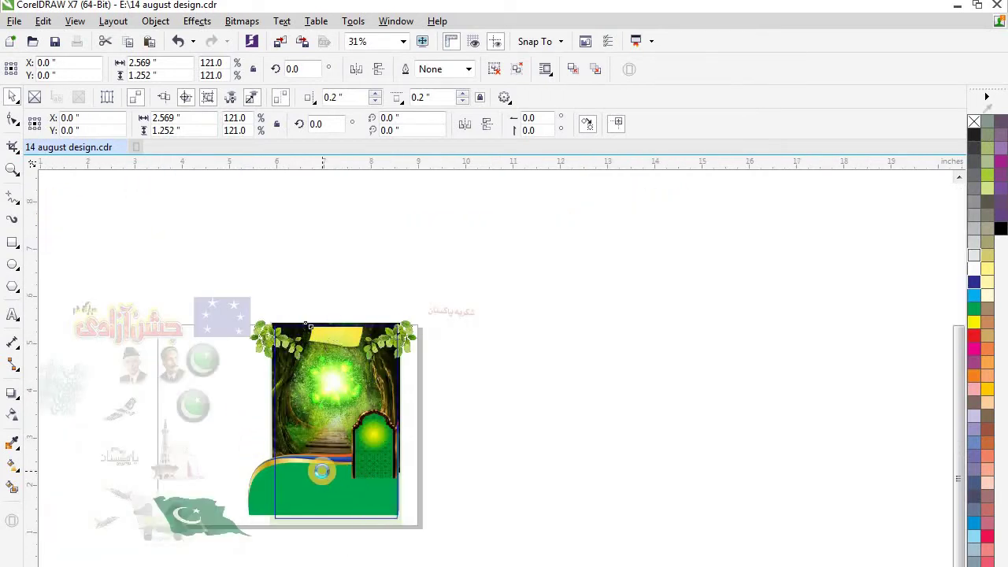
left_click(85, 551)
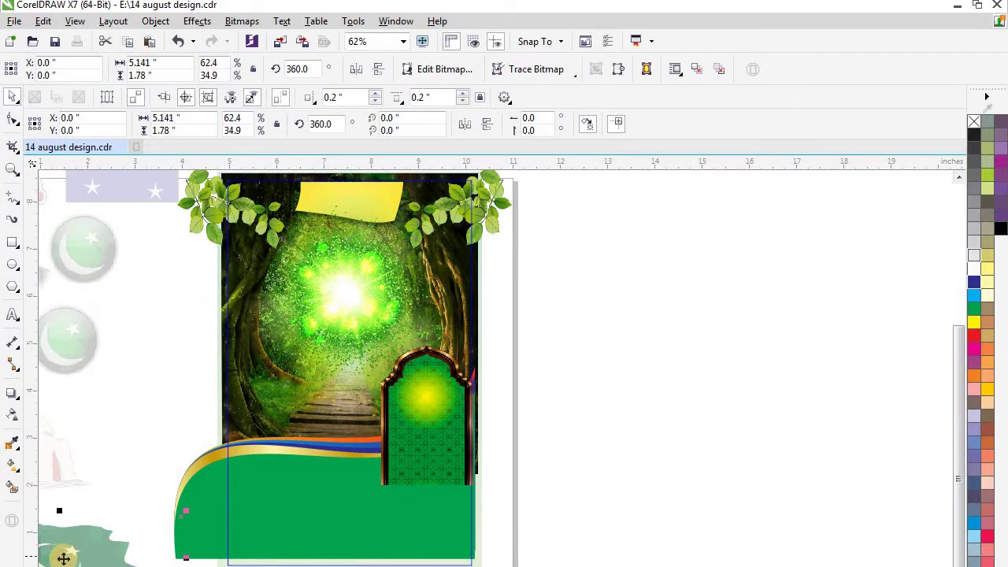
left_click_drag(62, 557, 342, 520)
right_click(344, 519)
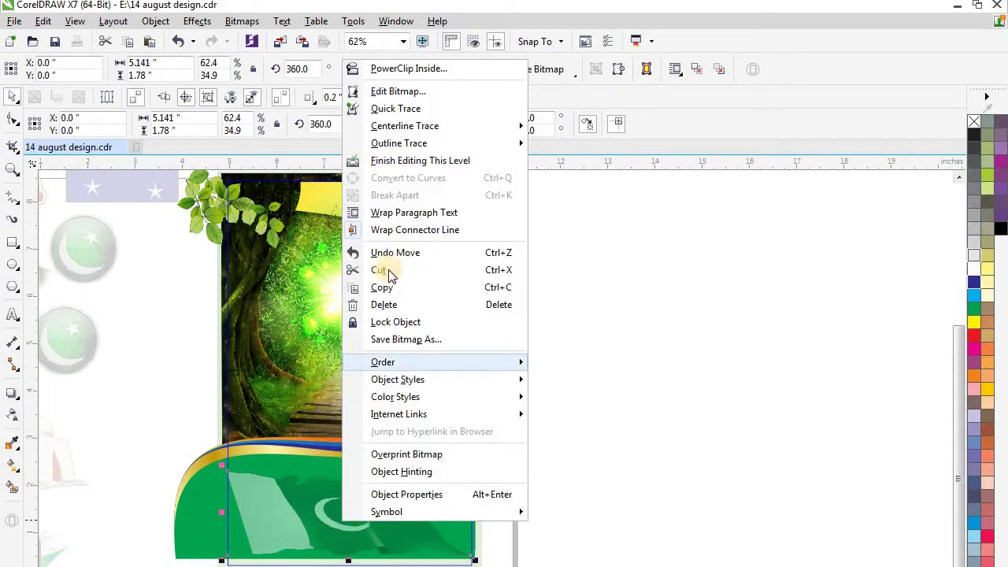
left_click(381, 160)
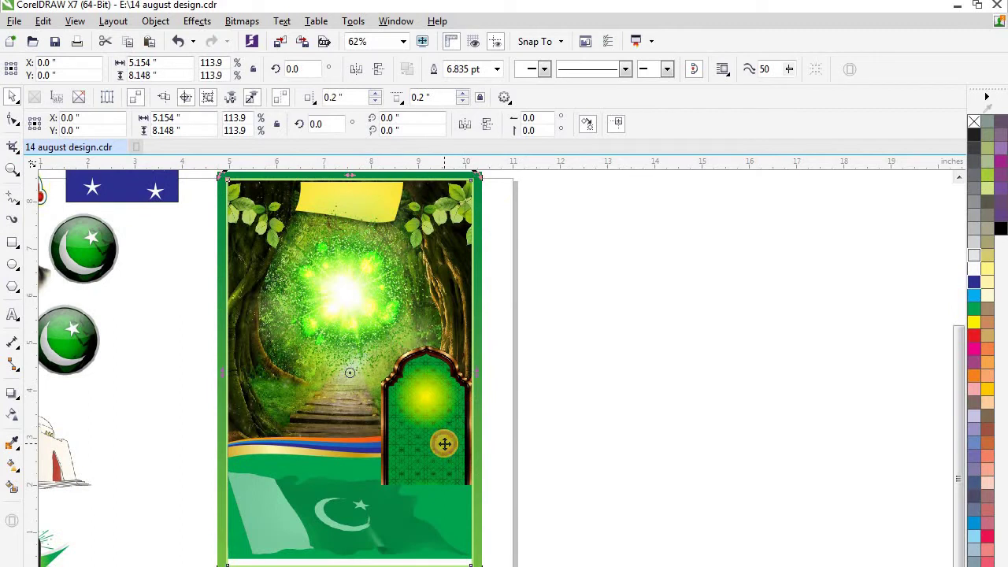
- Reopen the poster's PowerClip for editing, lower the wave shape and set the green arch over the forest picture's lower right area
right_click(398, 423)
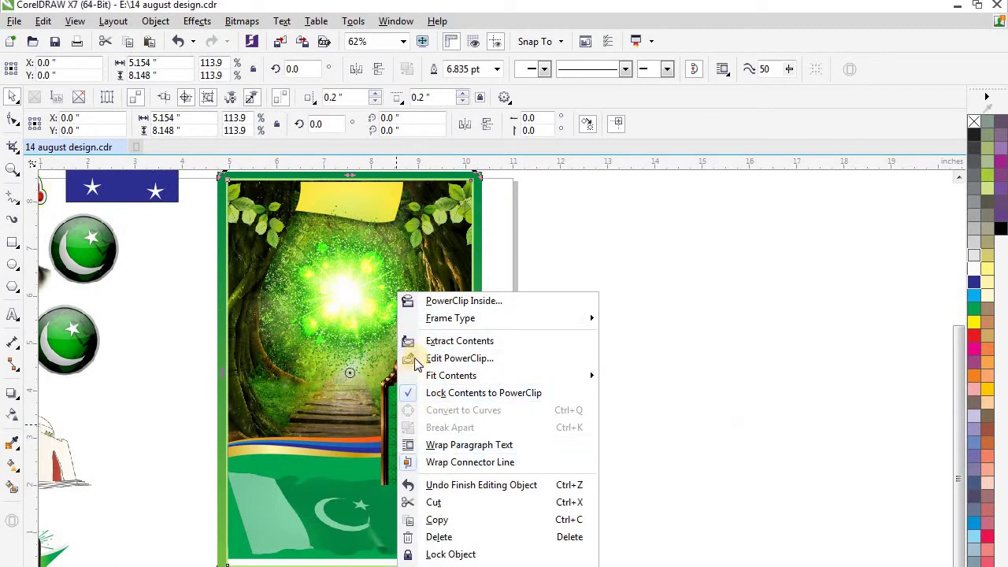
left_click(457, 358)
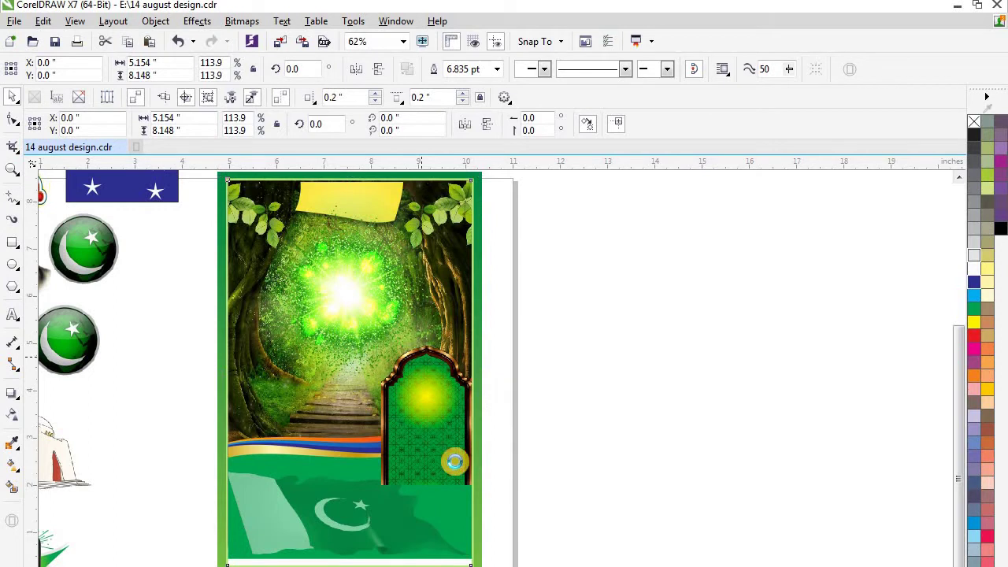
left_click(334, 462)
left_click_drag(334, 462, 337, 563)
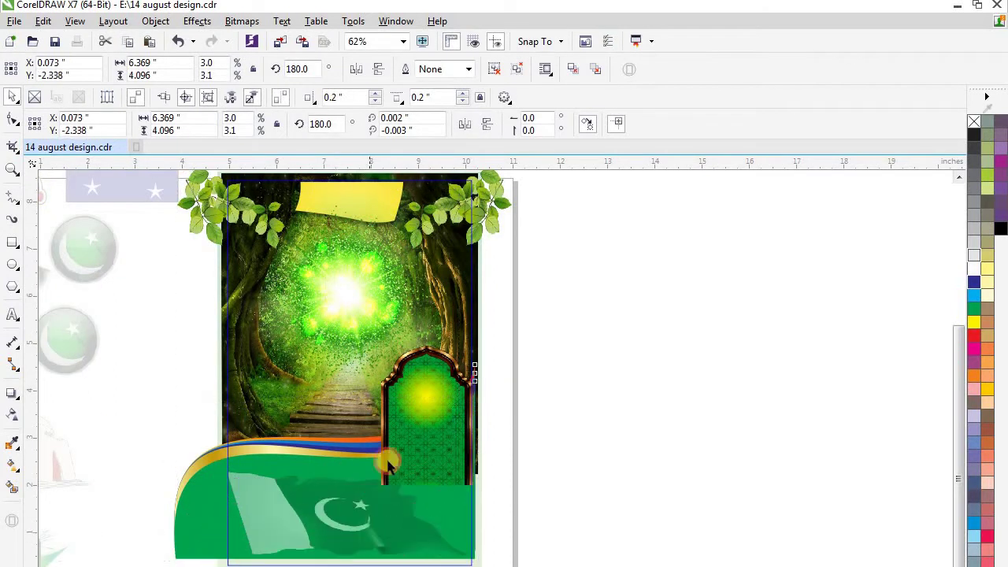
left_click(292, 440)
left_click(397, 444)
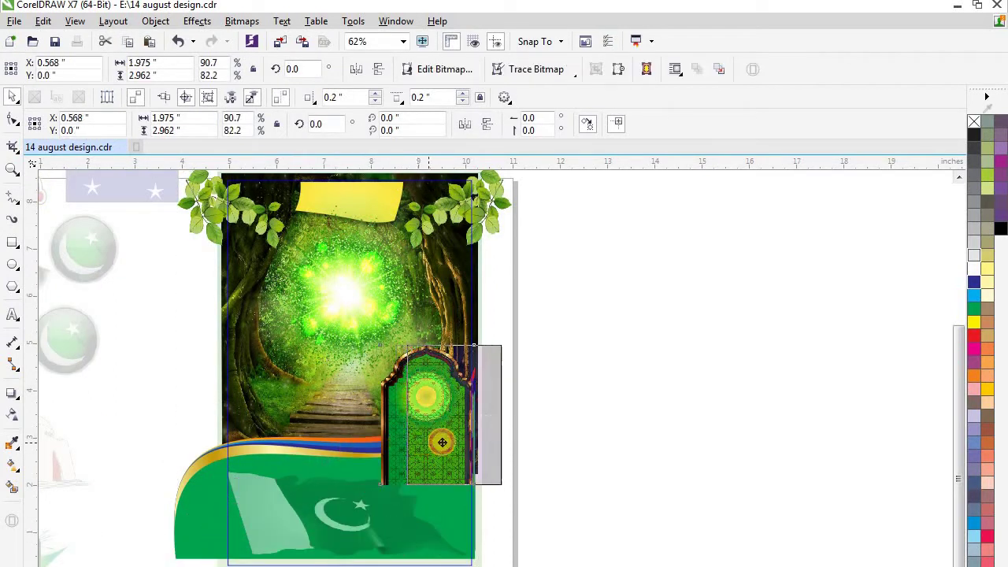
left_click_drag(326, 458, 325, 532)
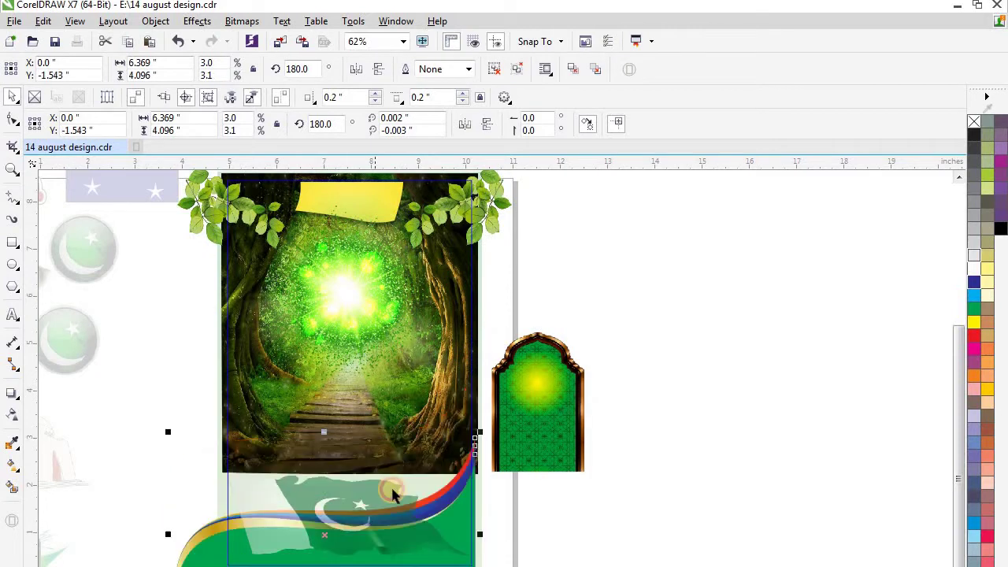
left_click_drag(526, 436, 400, 445)
- Move the flag up off the green base, then refit the wave shape and green arch at the forest picture's lower edge
left_click_drag(412, 527, 563, 284)
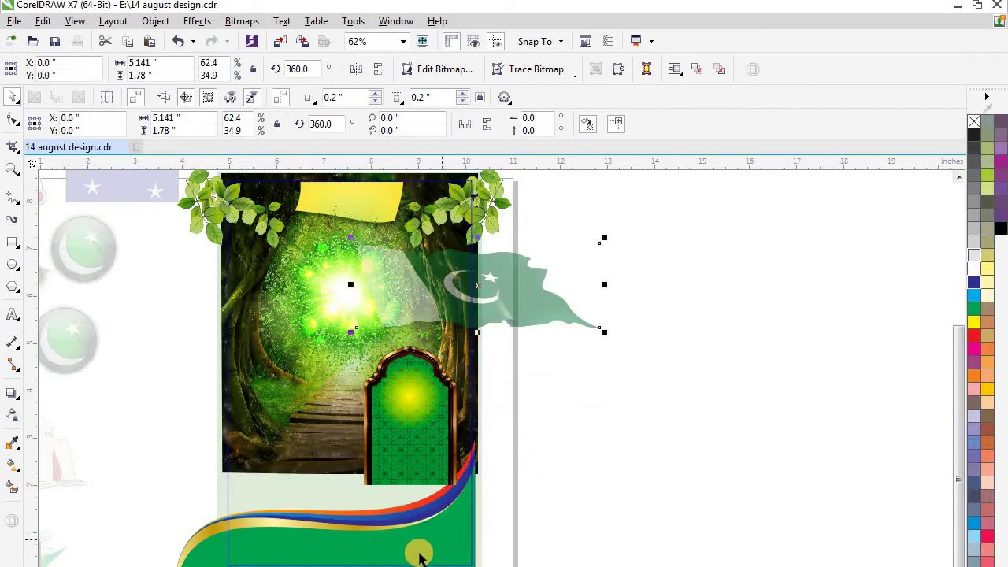
left_click_drag(417, 552, 392, 507)
left_click(410, 458)
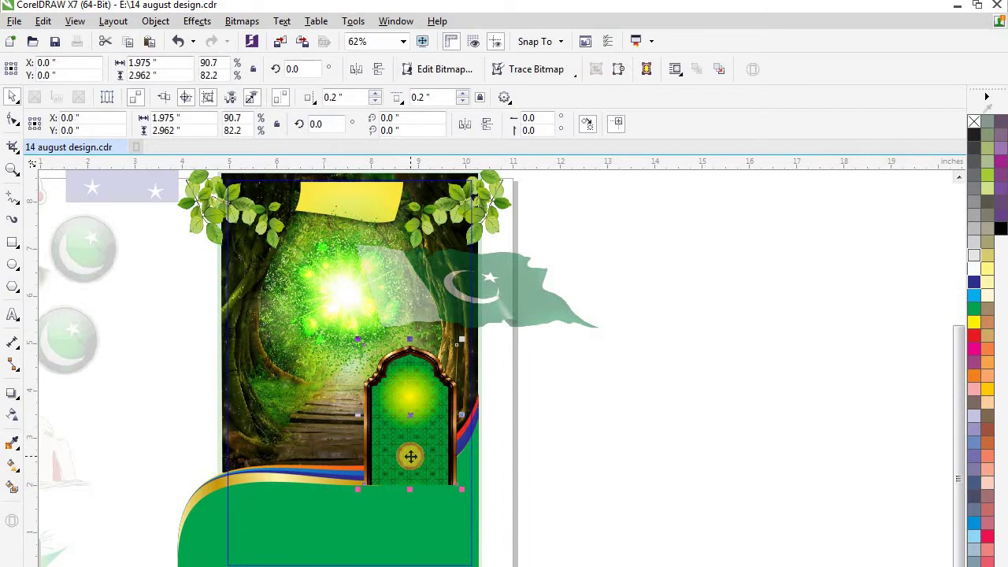
left_click_drag(417, 425, 420, 442)
- PowerClip the green arch inside the green wave shape
right_click(420, 441)
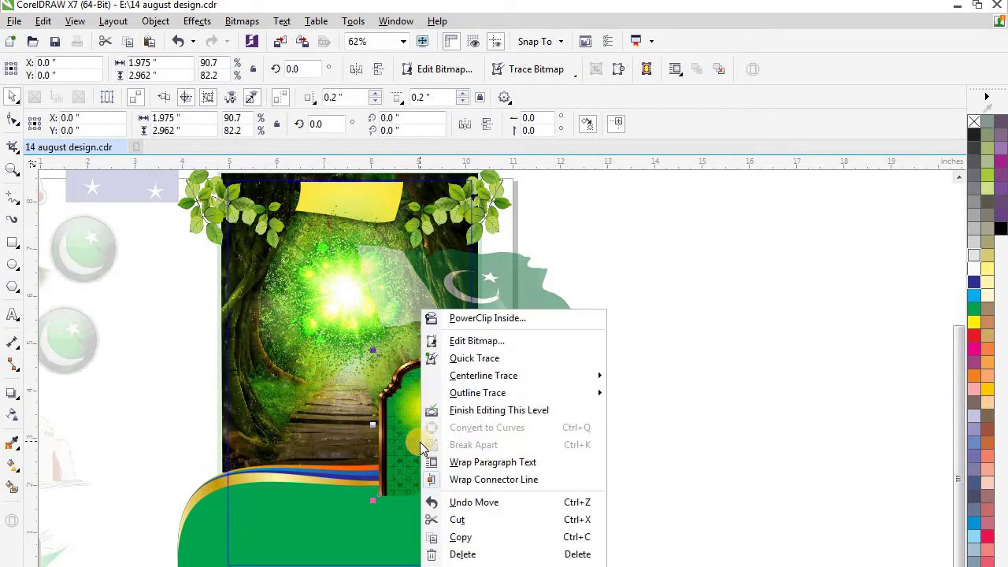
left_click(449, 318)
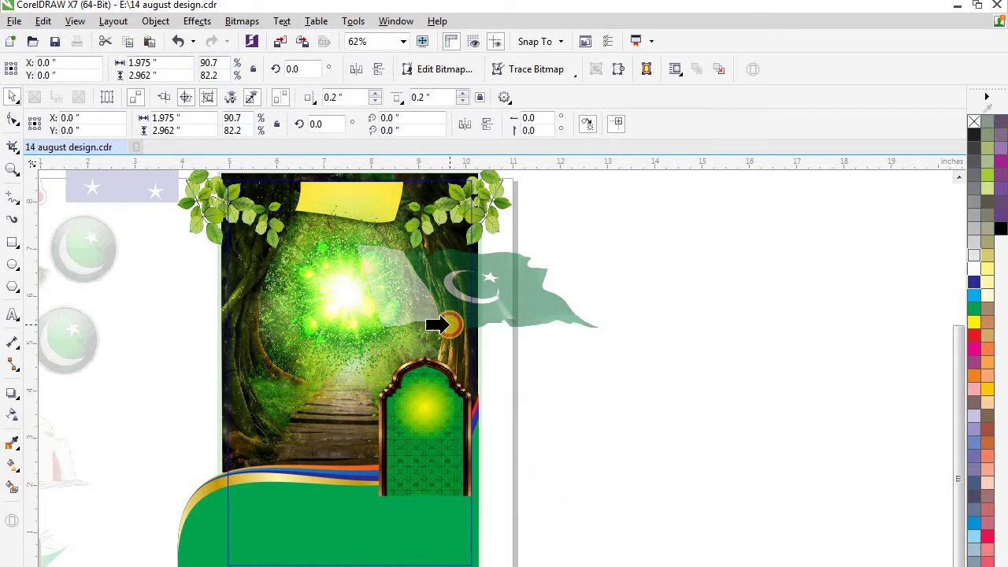
left_click(468, 362)
left_click(486, 417)
left_click(471, 401)
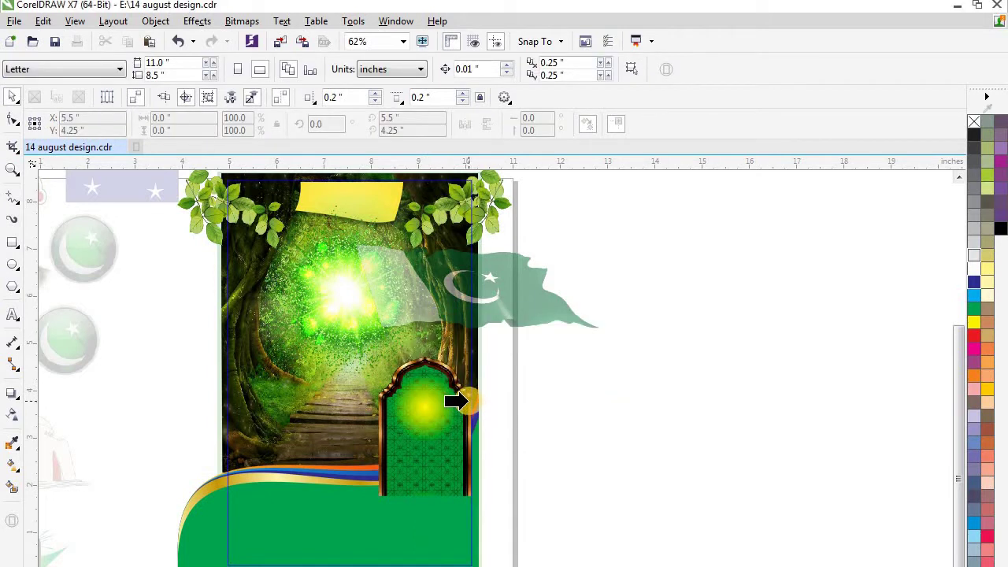
left_click(470, 402)
left_click(470, 413)
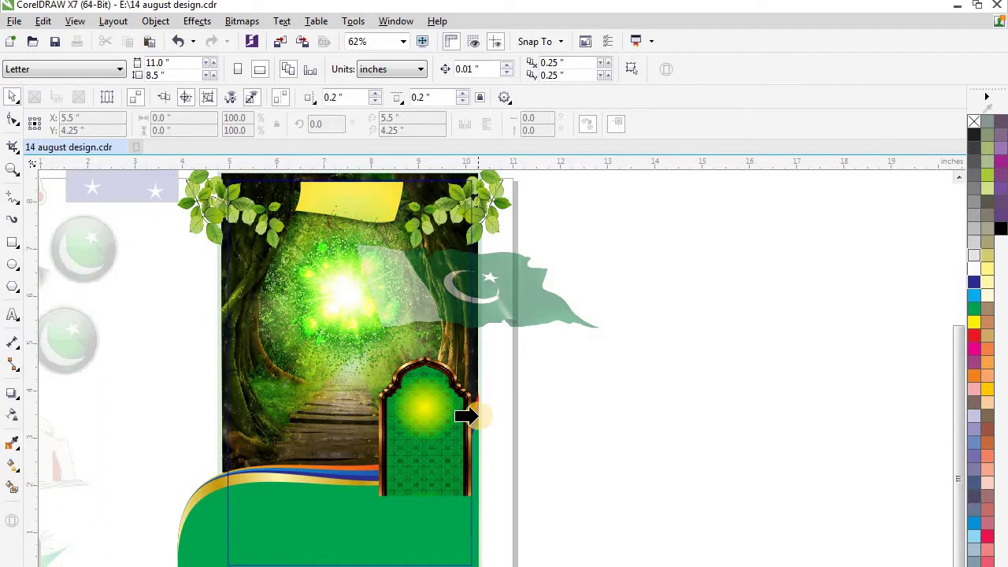
left_click(478, 416)
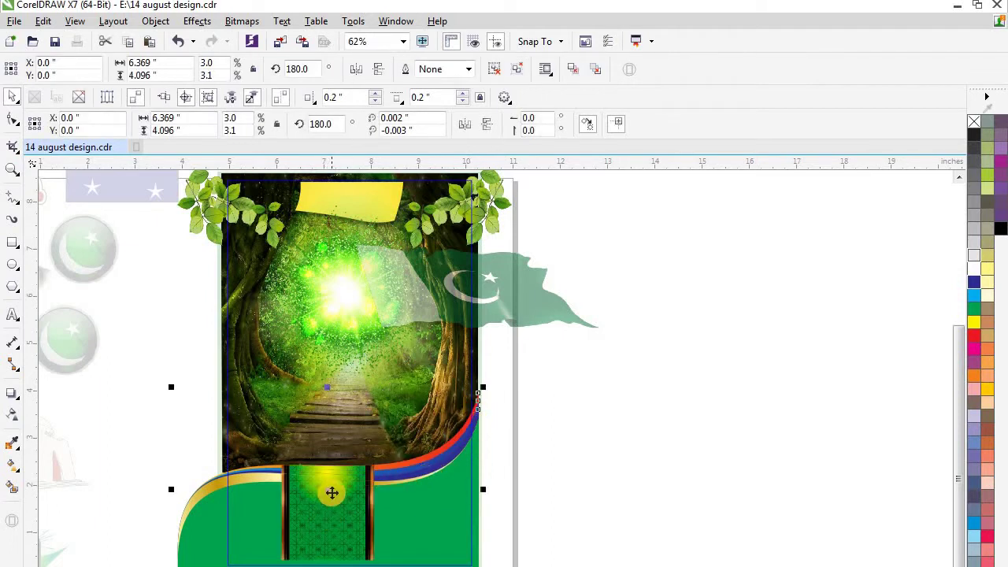
- Try to shift the wave shape sideways and reposition the green arch within the wave's own PowerClip, at its raised end
left_click_drag(333, 488, 337, 510)
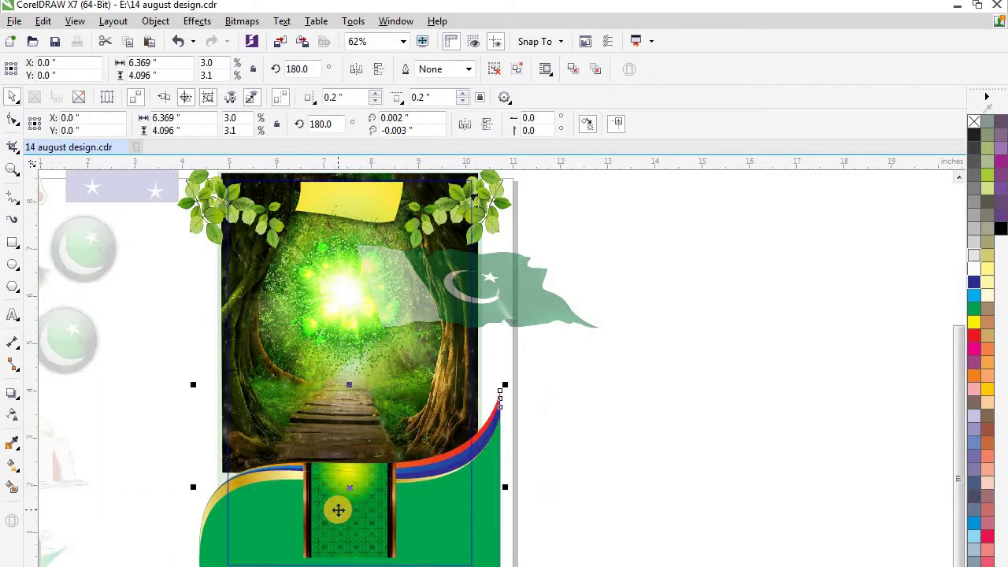
right_click(338, 510)
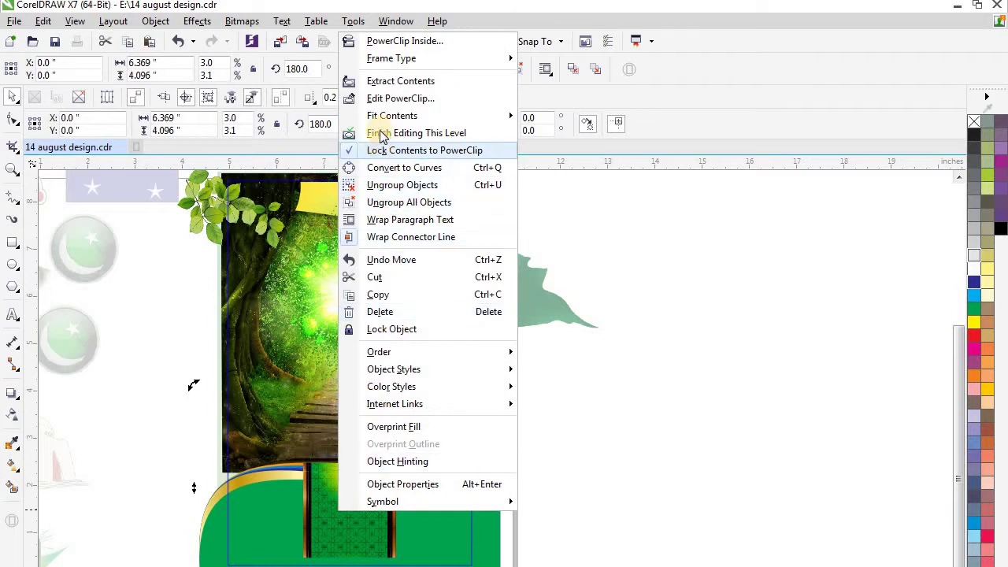
left_click(368, 100)
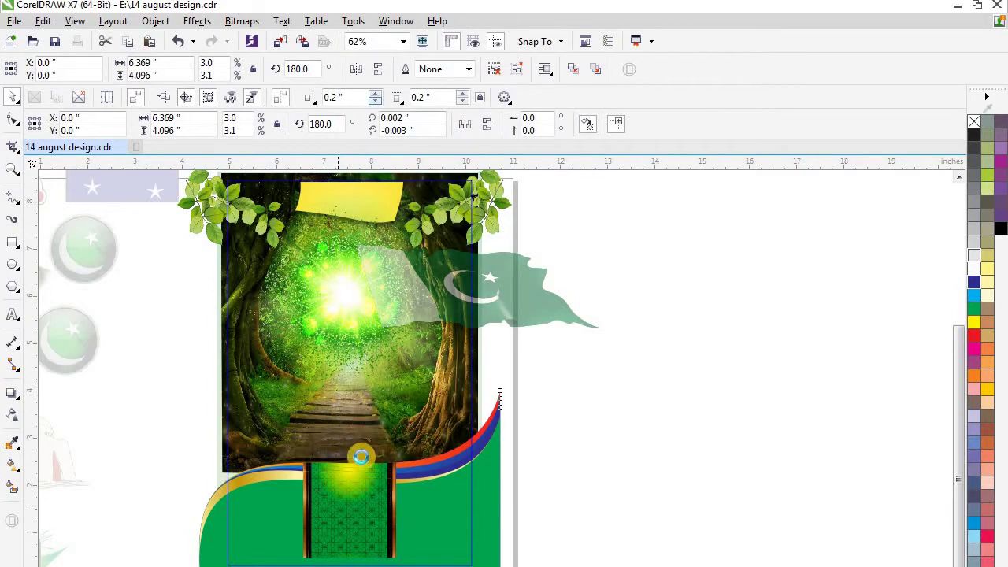
left_click(344, 496)
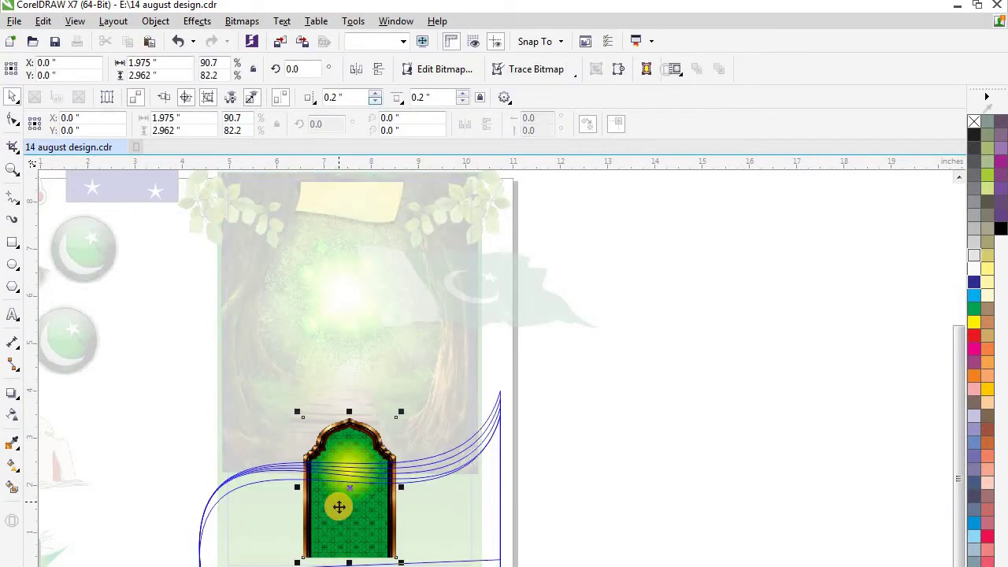
left_click_drag(349, 490, 459, 459)
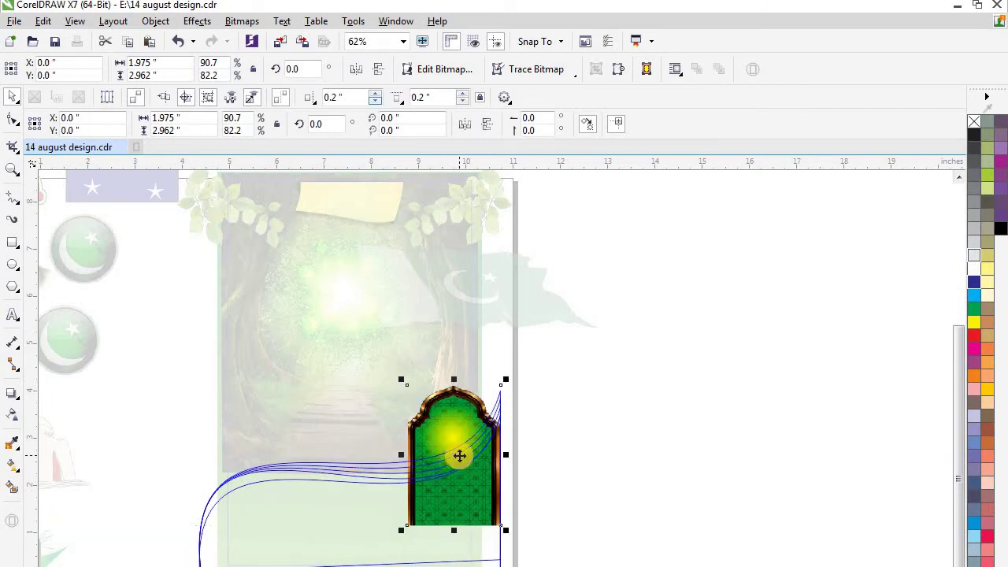
- Undo the arch and wave moves and the arch's PowerClip placement inside the wave shape
left_click(175, 40)
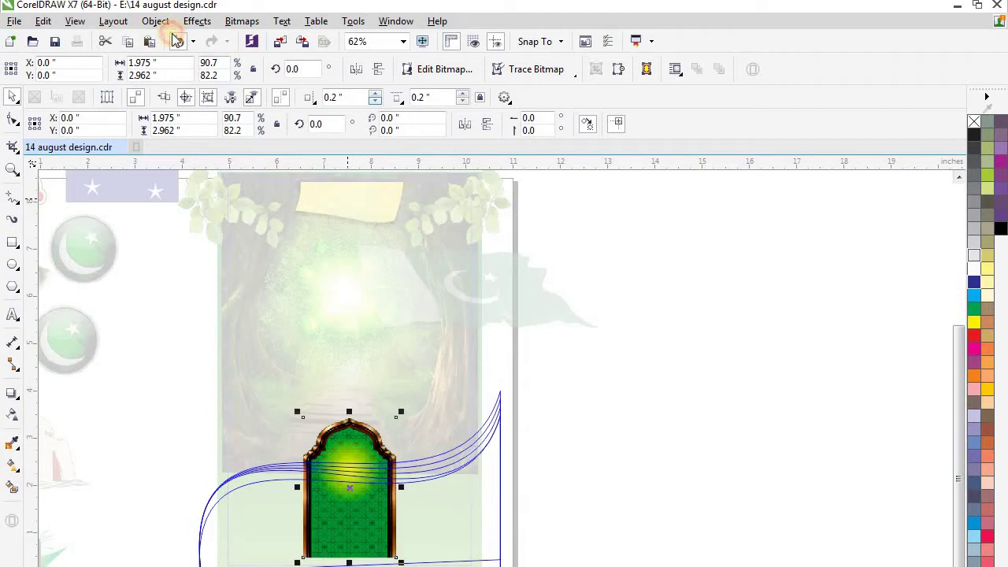
left_click(172, 35)
left_click(172, 36)
left_click(173, 36)
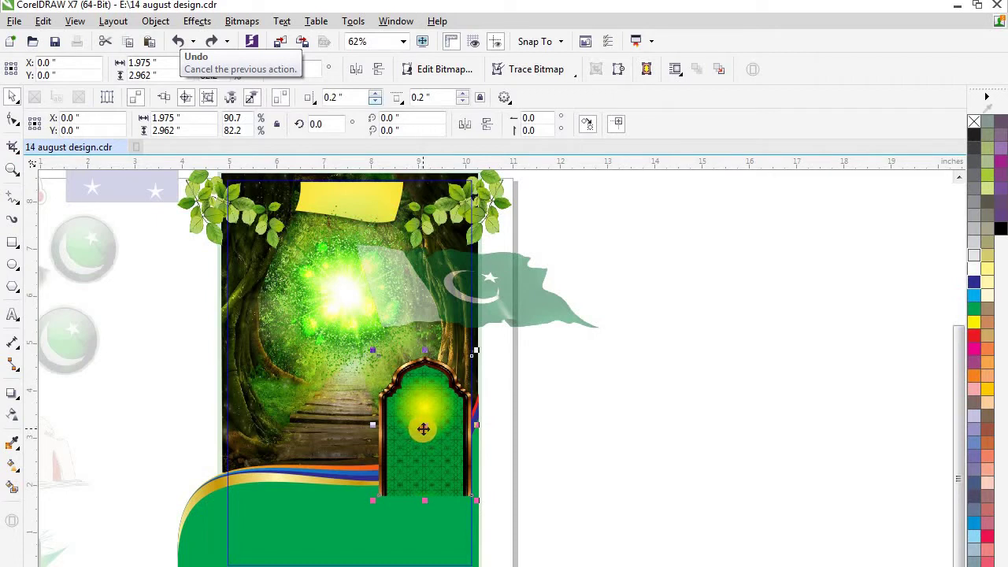
- Lay the faded Pakistan flag over the green base, scale it to about 4.79 by 1.66 inches and finish editing the PowerClip
left_click_drag(422, 428, 429, 435)
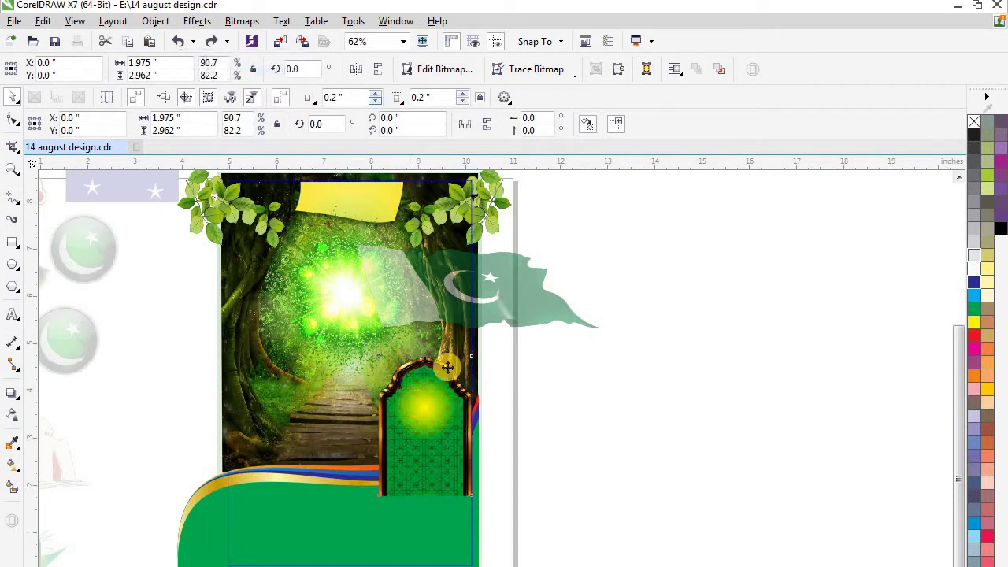
left_click(385, 311)
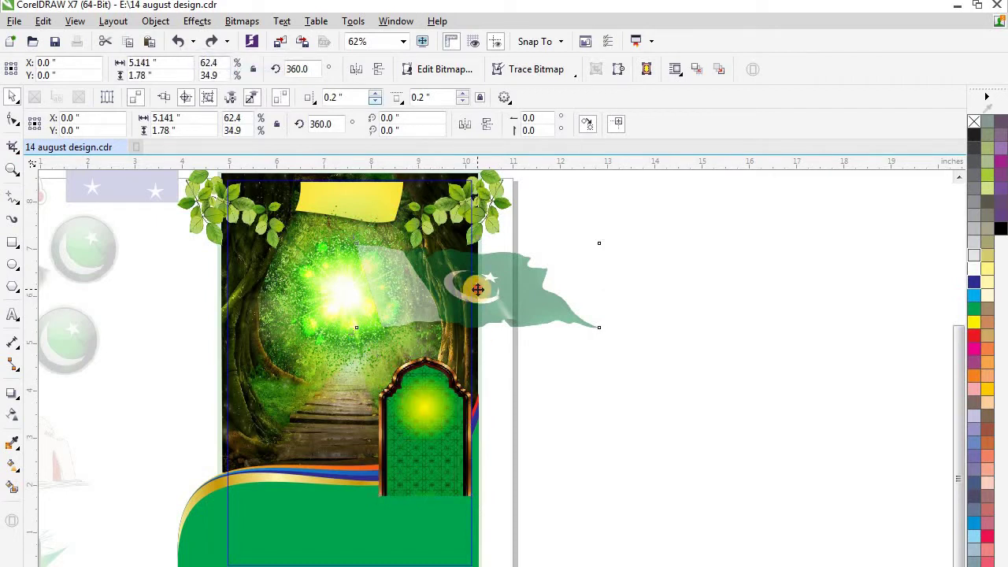
left_click_drag(477, 289, 343, 522)
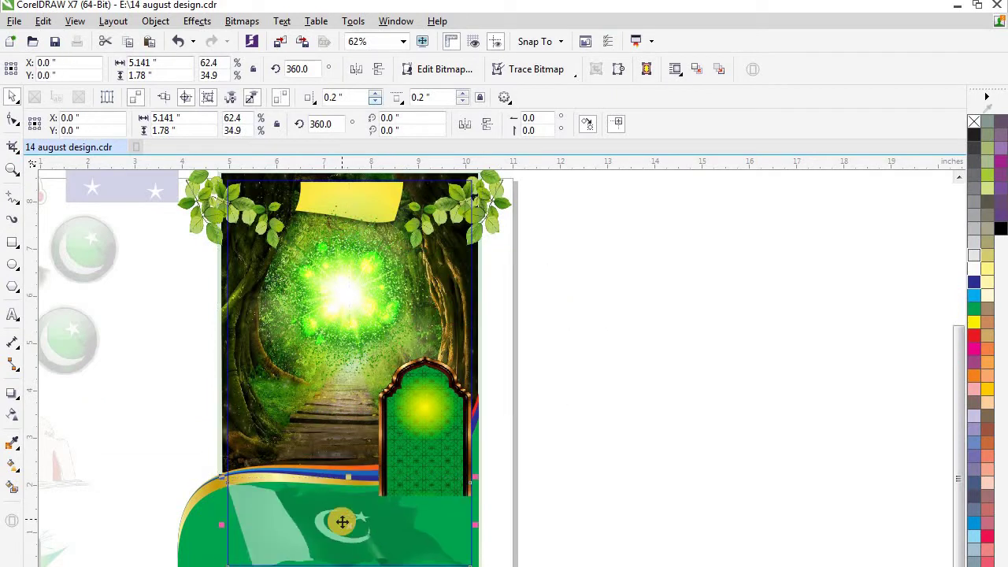
left_click_drag(473, 477, 458, 483)
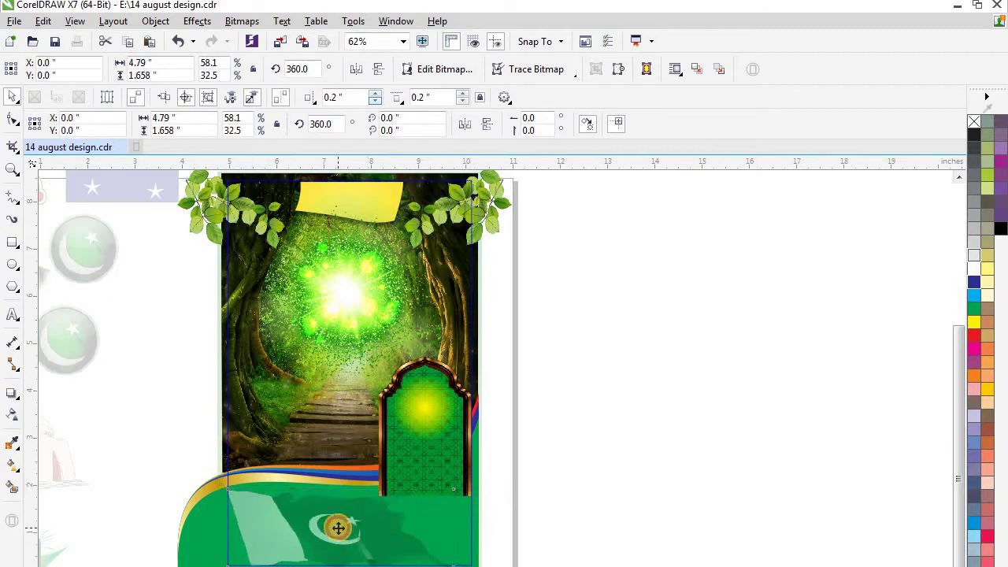
left_click_drag(337, 528, 345, 526)
left_click(375, 363)
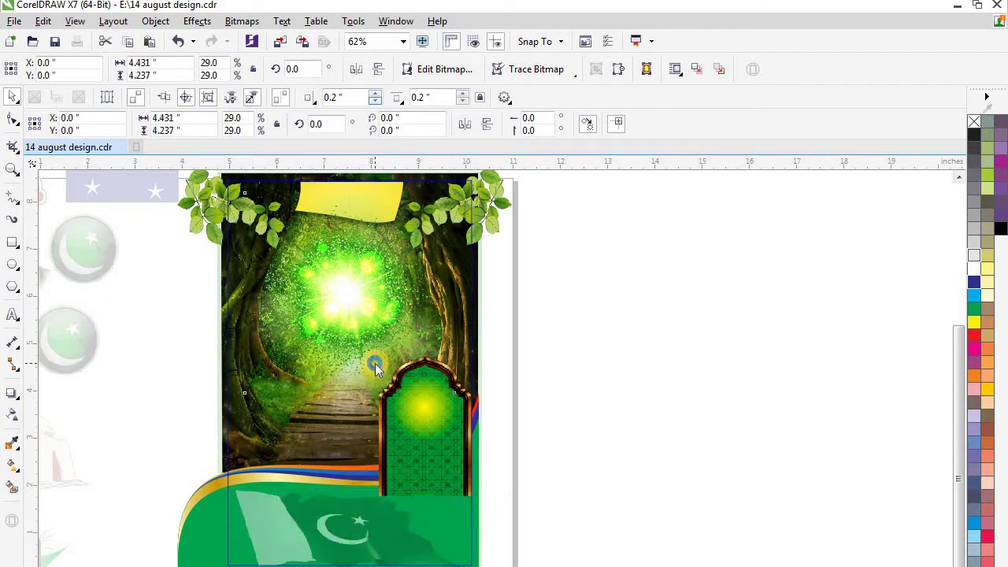
right_click(375, 363)
left_click(414, 409)
- Place the red شکریہ پاکستان text on the yellow banner at the head of the poster
scroll(399, 263, "down", 2)
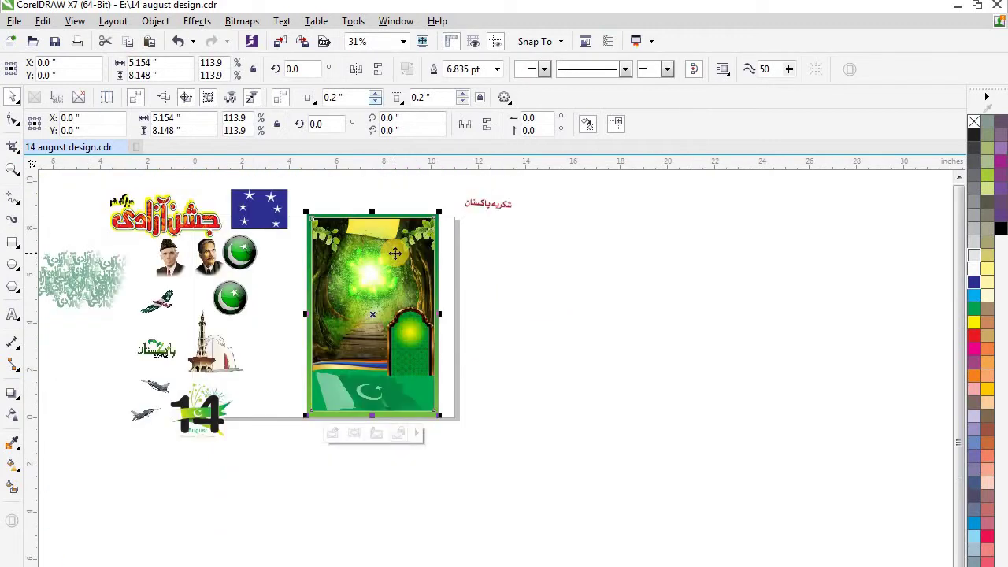
left_click(478, 204)
left_click_drag(489, 204, 378, 230)
scroll(379, 228, "up", 2)
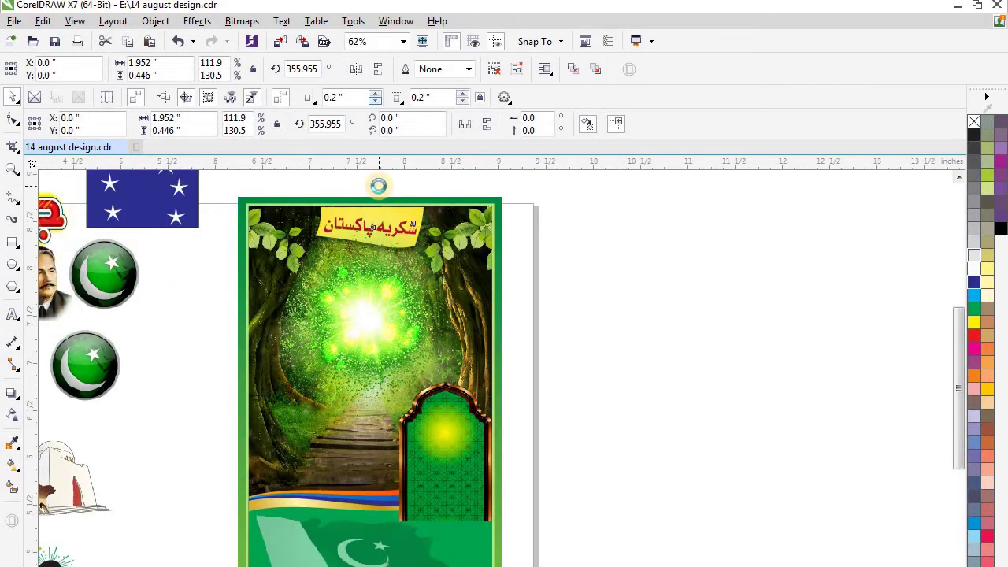
- Give the شکریہ پاکستان text a 2.0 pt outline
scroll(378, 232, "up", 1)
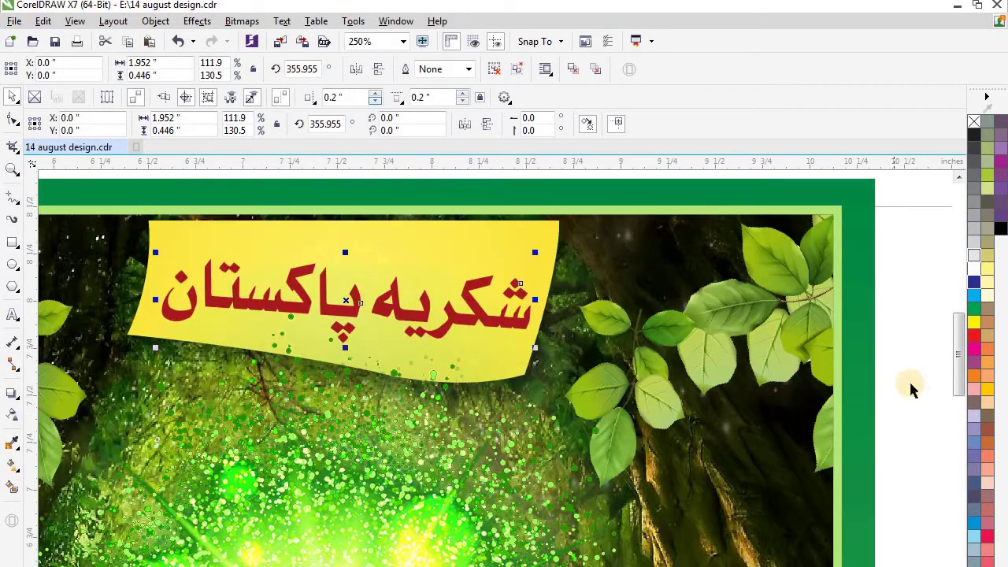
left_click(469, 69)
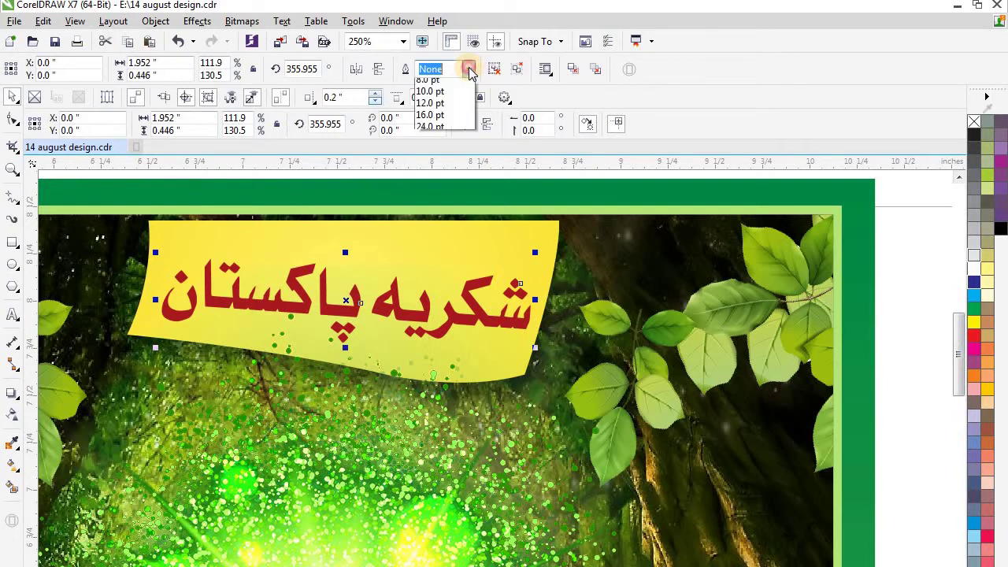
left_click(444, 124)
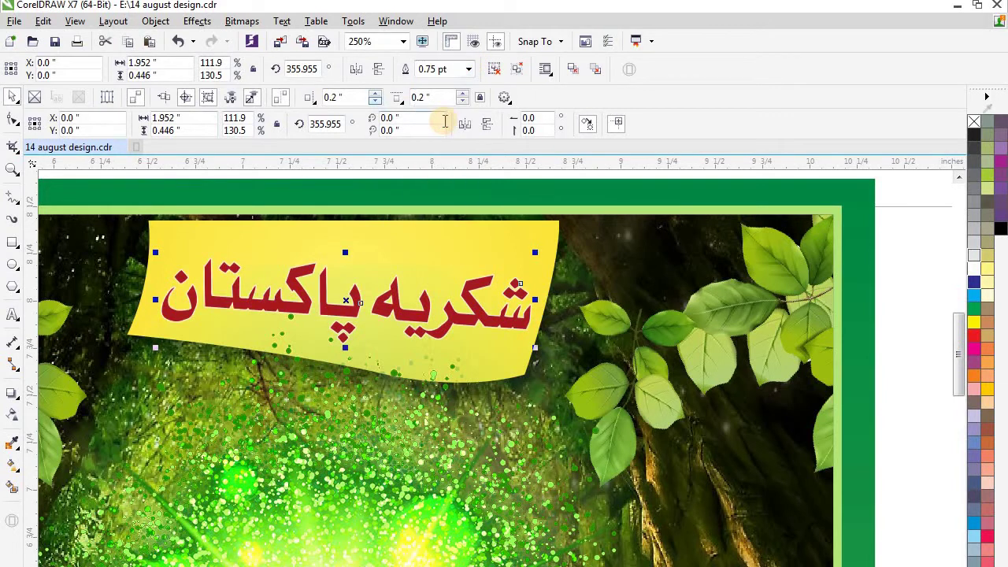
left_click(469, 71)
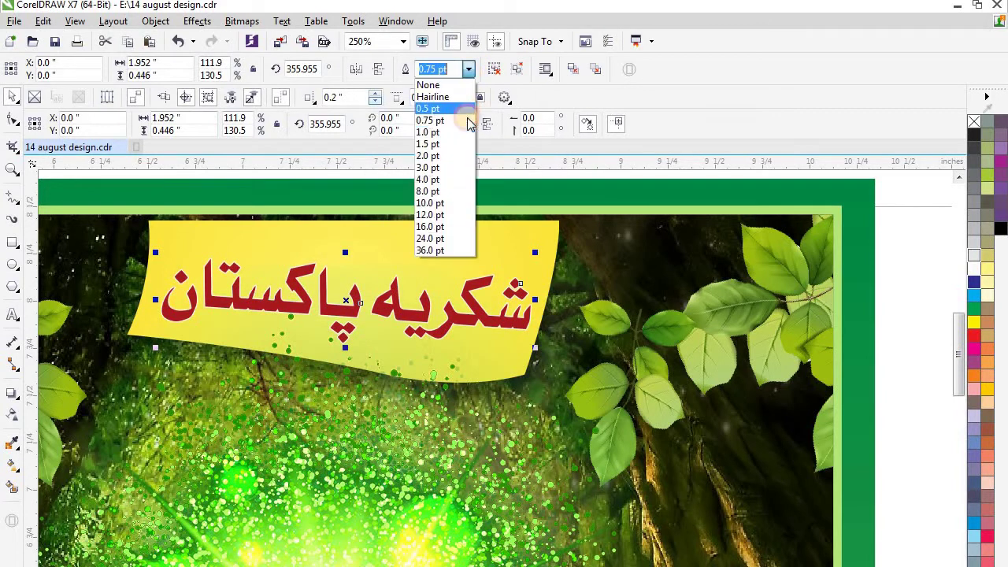
left_click(461, 145)
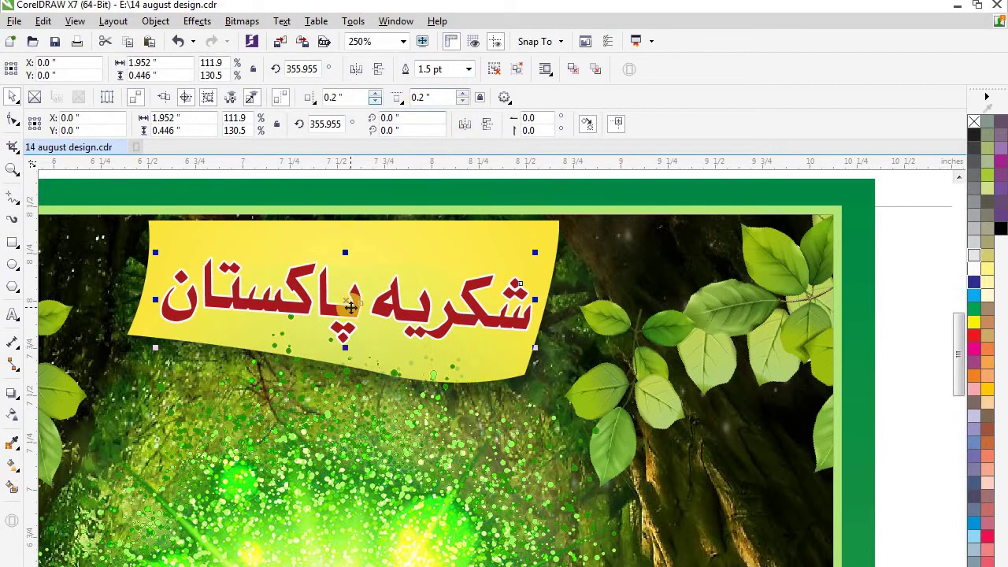
left_click(469, 69)
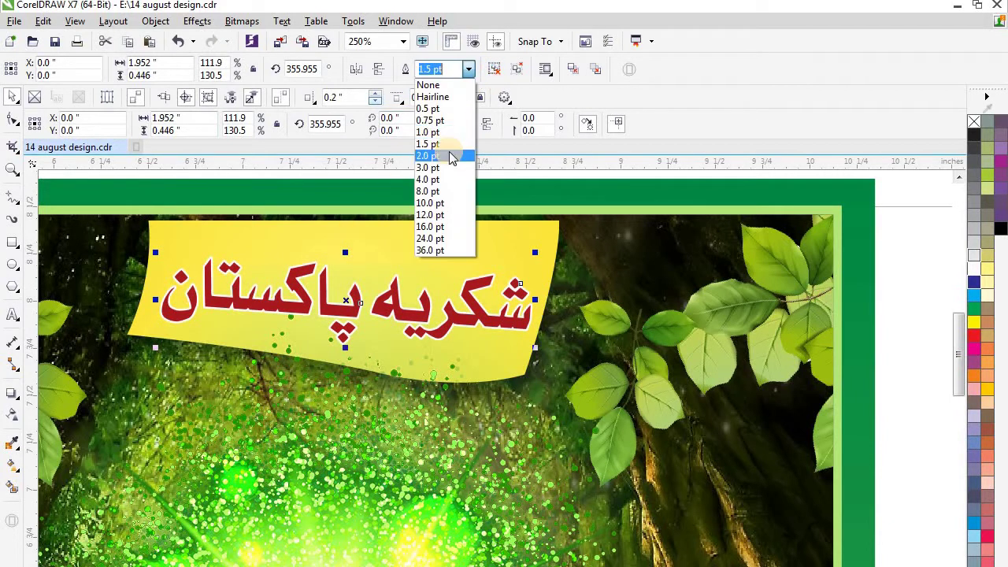
left_click(453, 155)
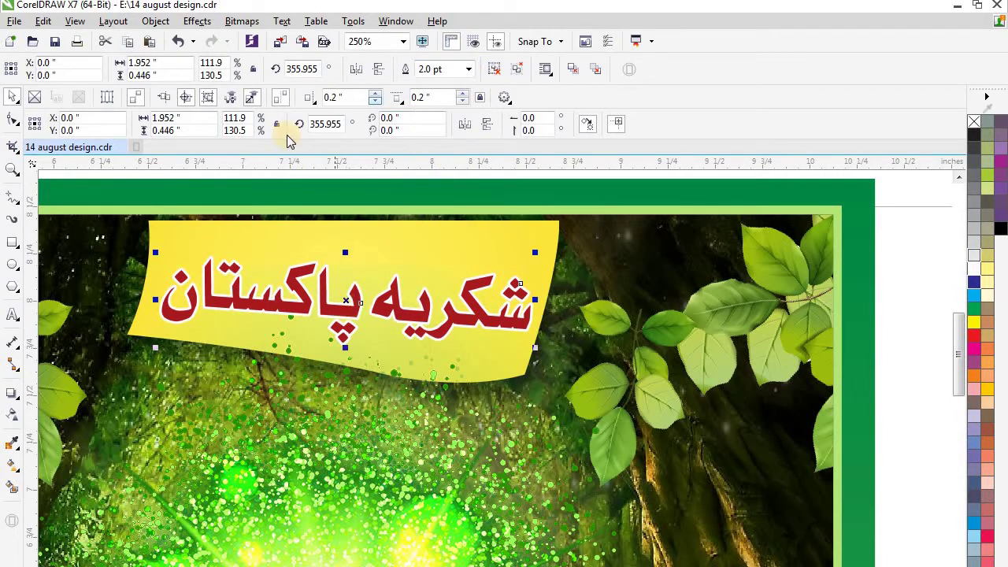
- Convert the banner text to a bitmap and apply the Plastic texture with highlight 90, depth 5, smoothness 95 and light direction 263
left_click(246, 21)
left_click(256, 37)
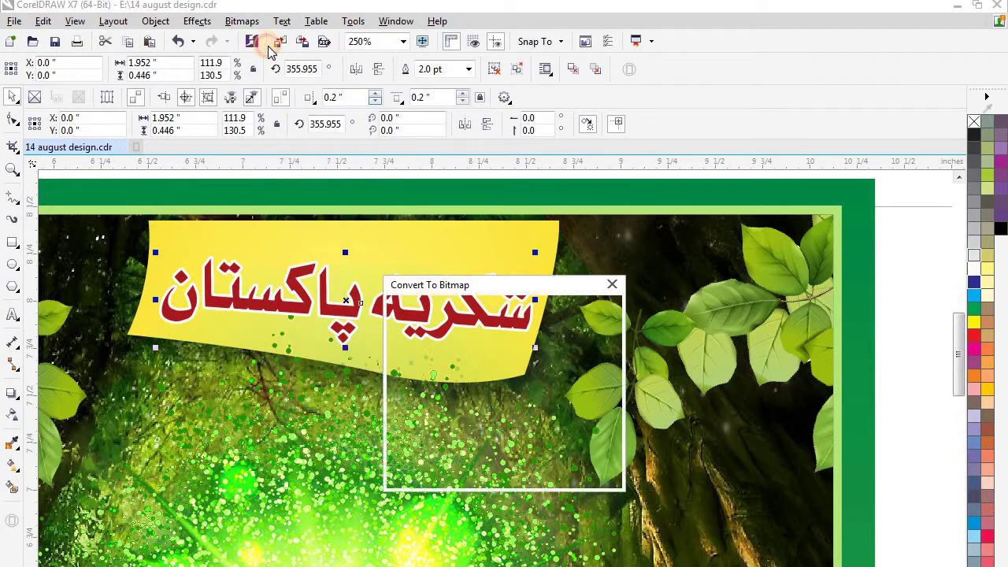
left_click(455, 473)
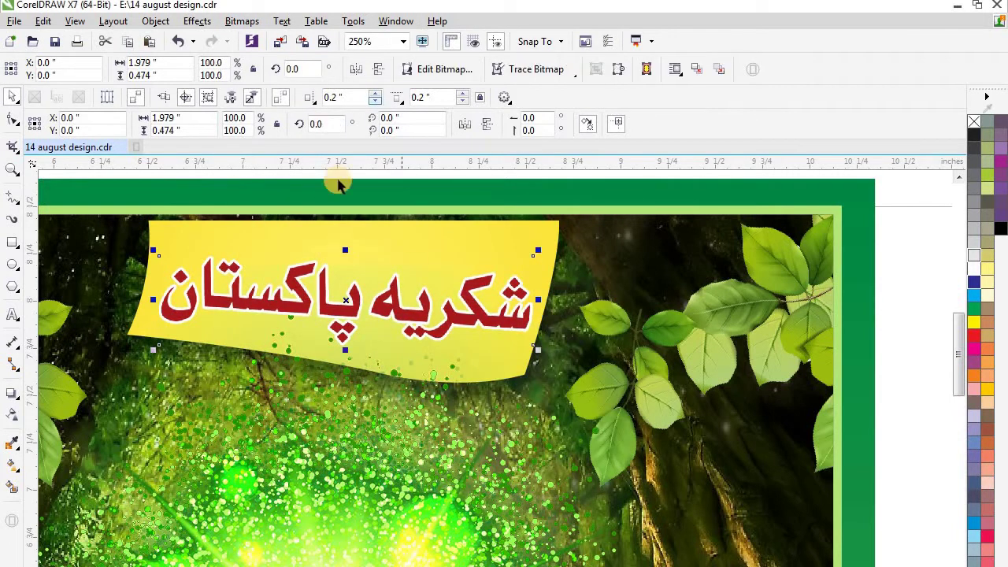
left_click(250, 21)
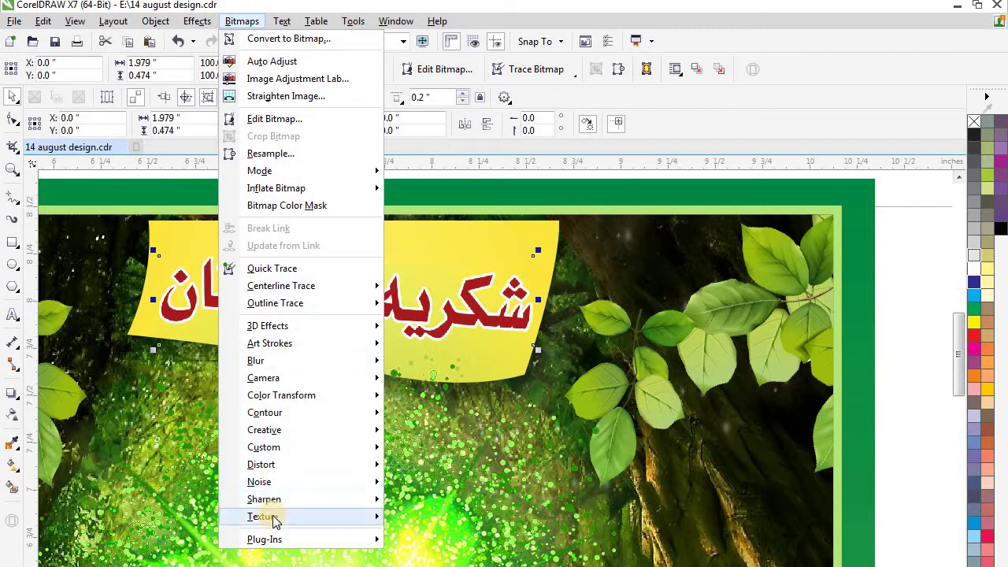
mouse_move(273, 520)
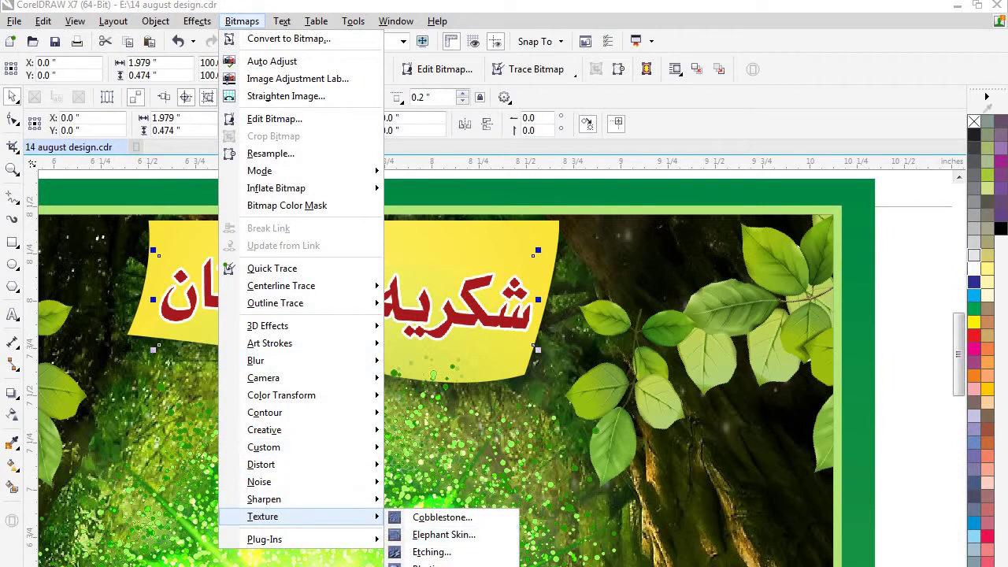
left_click(399, 562)
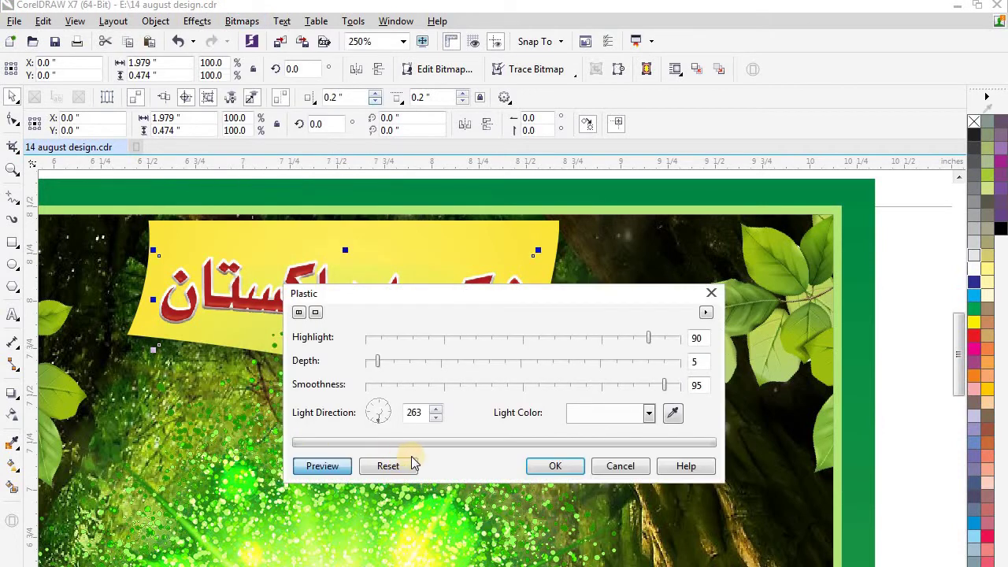
left_click(544, 471)
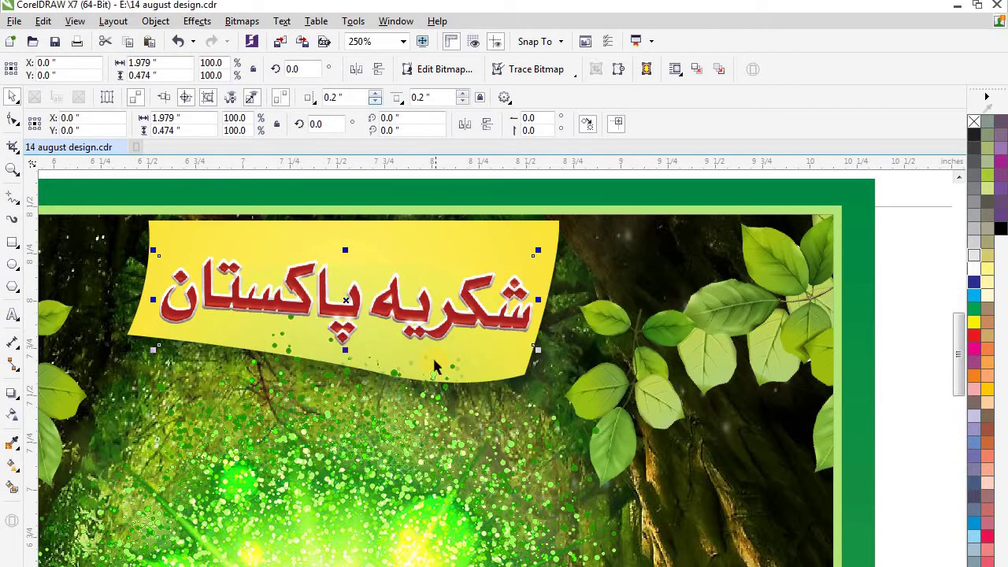
- Place the upper round crescent-and-star badge on the poster's right side, above the green arch
scroll(434, 365, "down", 2)
scroll(432, 359, "down", 2)
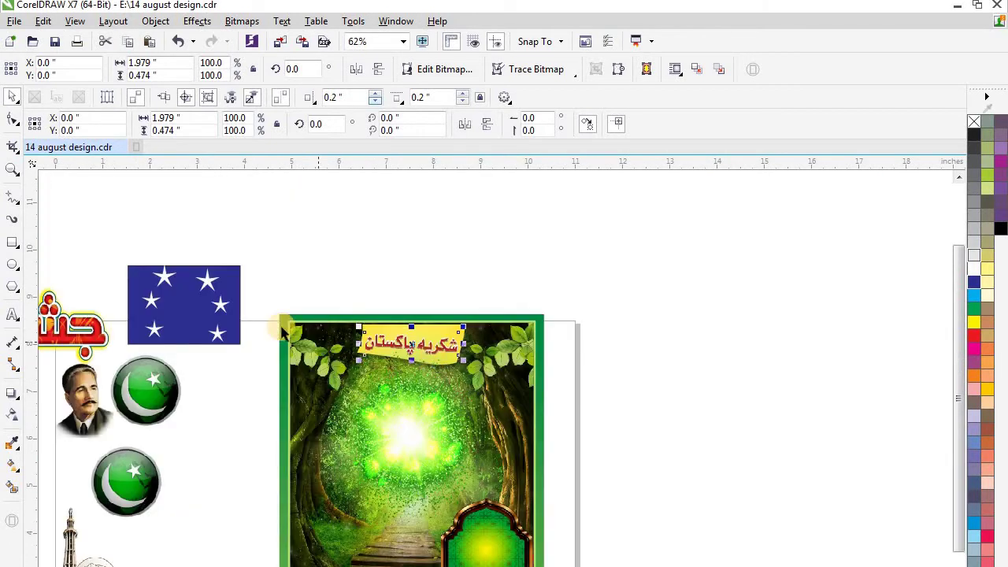
left_click(206, 315)
scroll(238, 386, "down", 2)
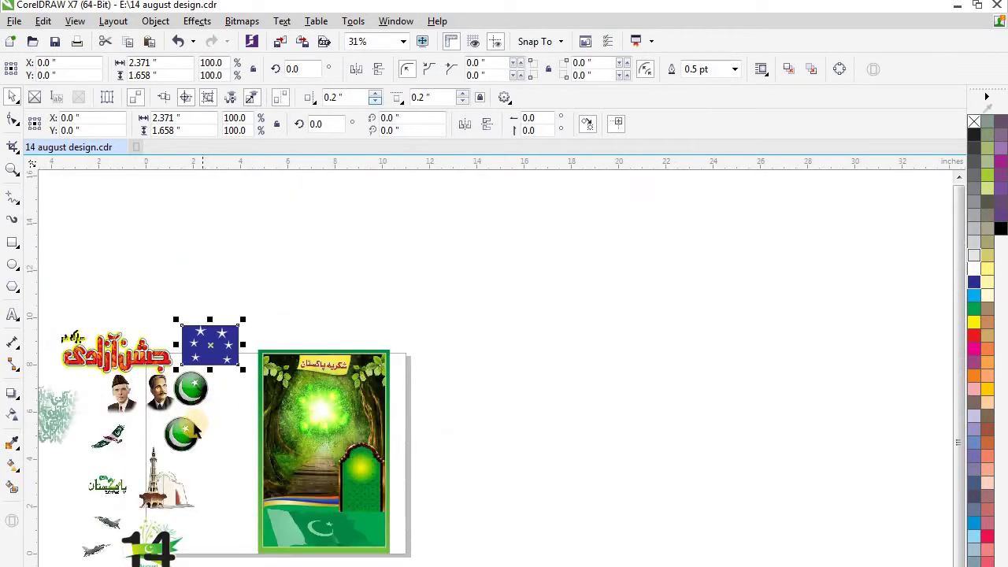
left_click(191, 388)
left_click_drag(225, 402, 367, 421)
scroll(369, 403, "up", 1)
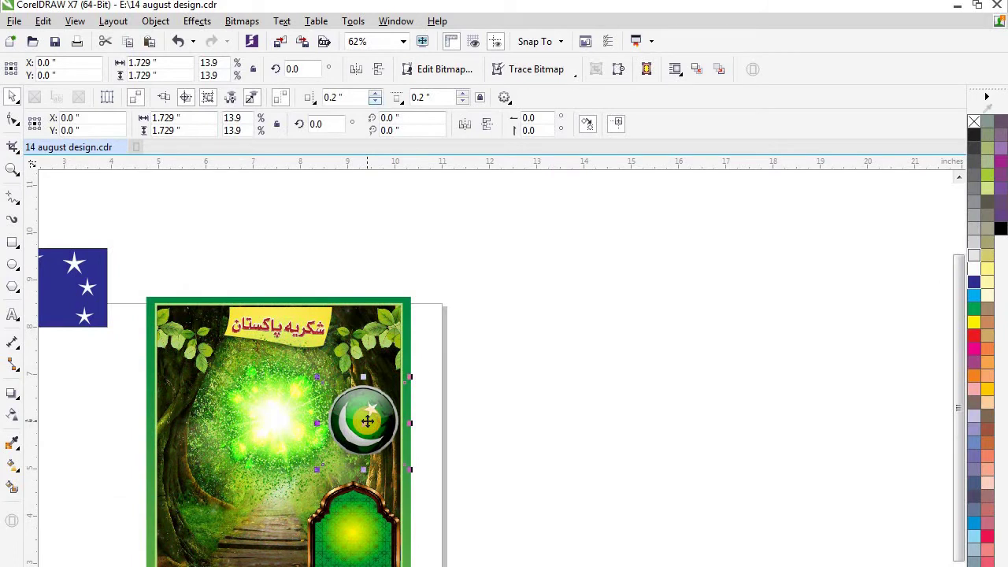
- Place the portrait of the man in the dark cap over the round badge above the arch
scroll(272, 394, "down", 1)
left_click(64, 396)
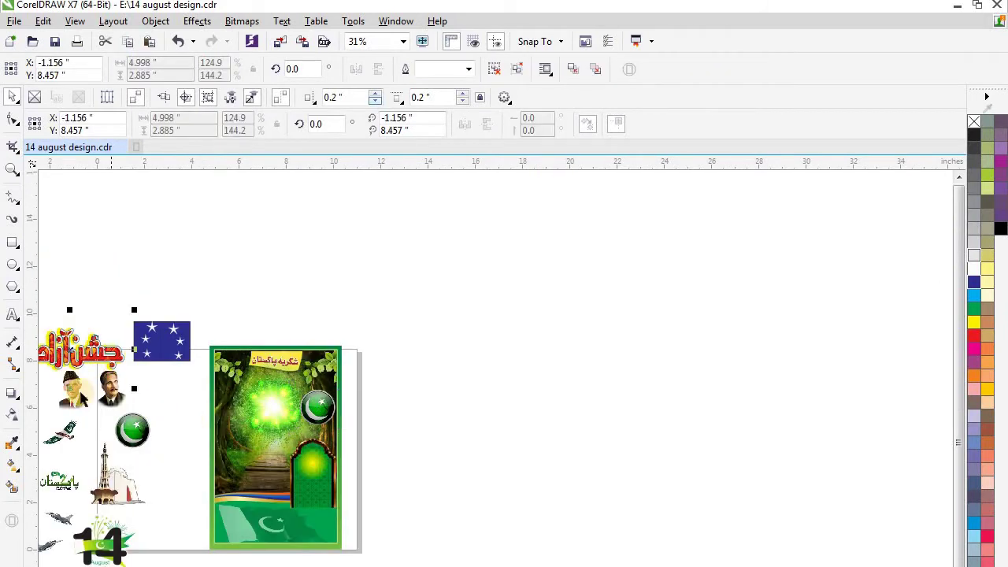
left_click_drag(73, 392, 300, 391)
scroll(313, 404, "up", 1)
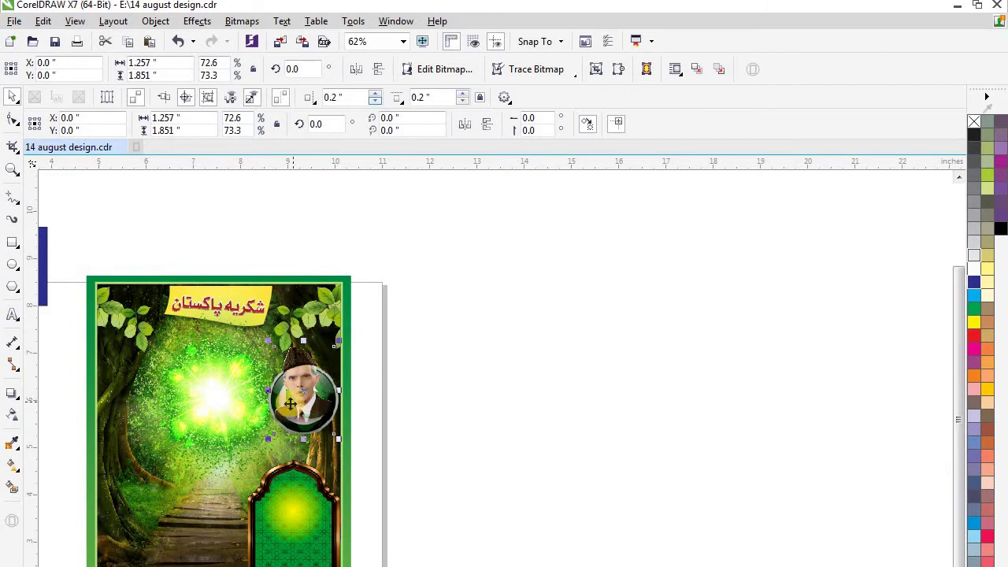
- Place the second round flag badge on the poster's left side and lay the portrait of the man with a moustache over it
scroll(215, 421, "down", 2)
left_click(74, 432)
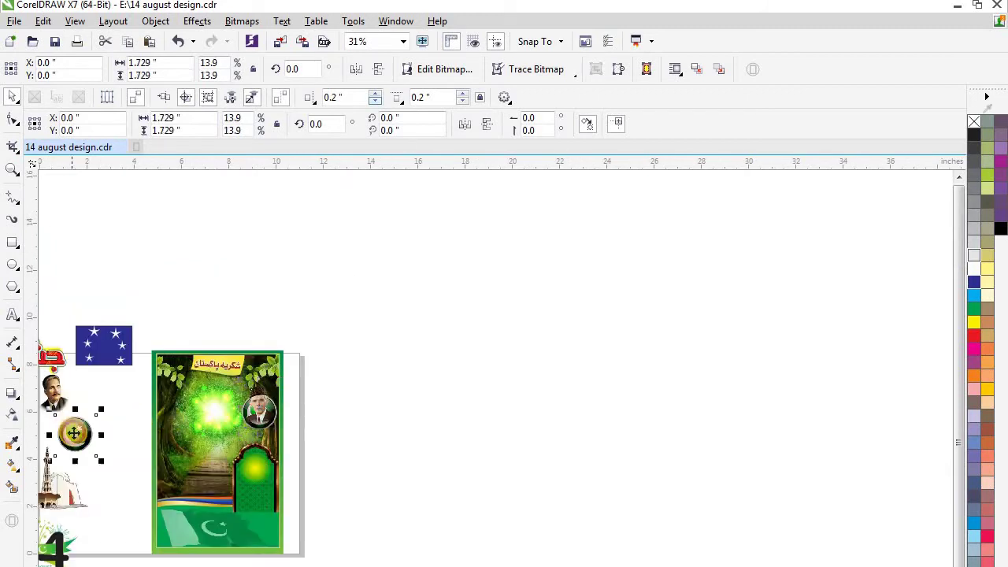
left_click_drag(74, 432, 177, 410)
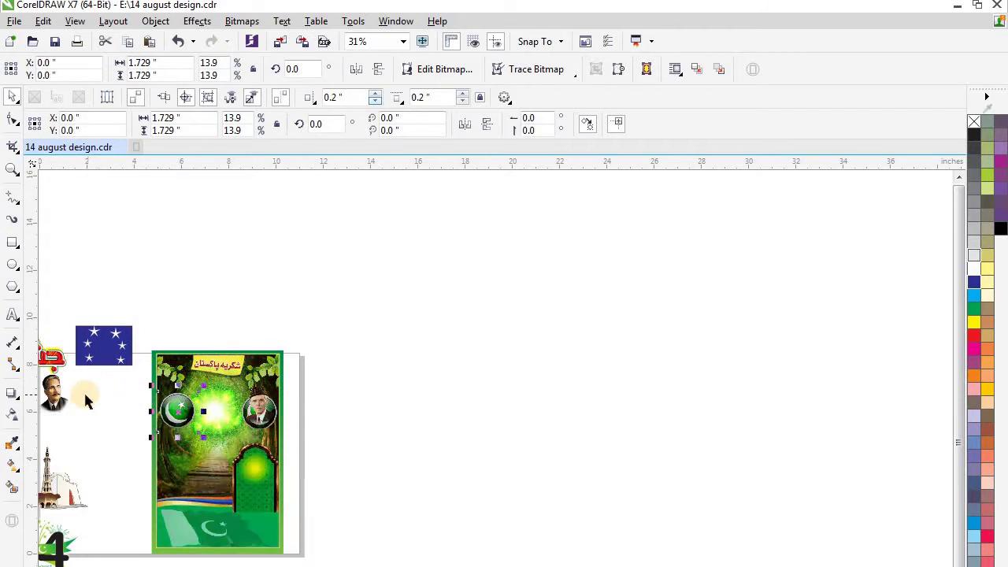
left_click(62, 398)
left_click_drag(55, 392, 177, 411)
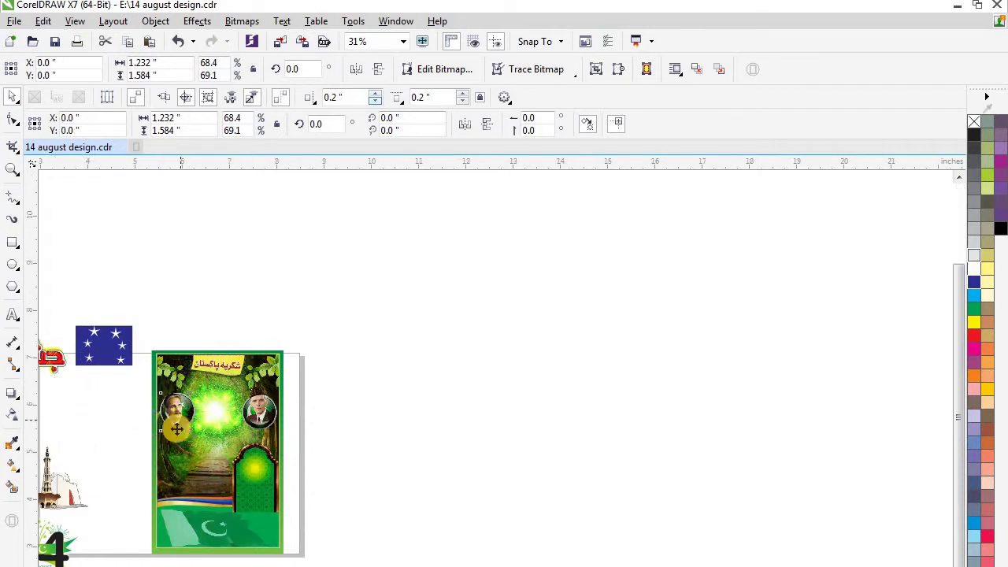
- Fine-tune the position of the portrait of the man with a moustache so it sits inside the round badge opposite the arch side
scroll(177, 408, "up", 2)
left_click_drag(169, 400, 180, 387)
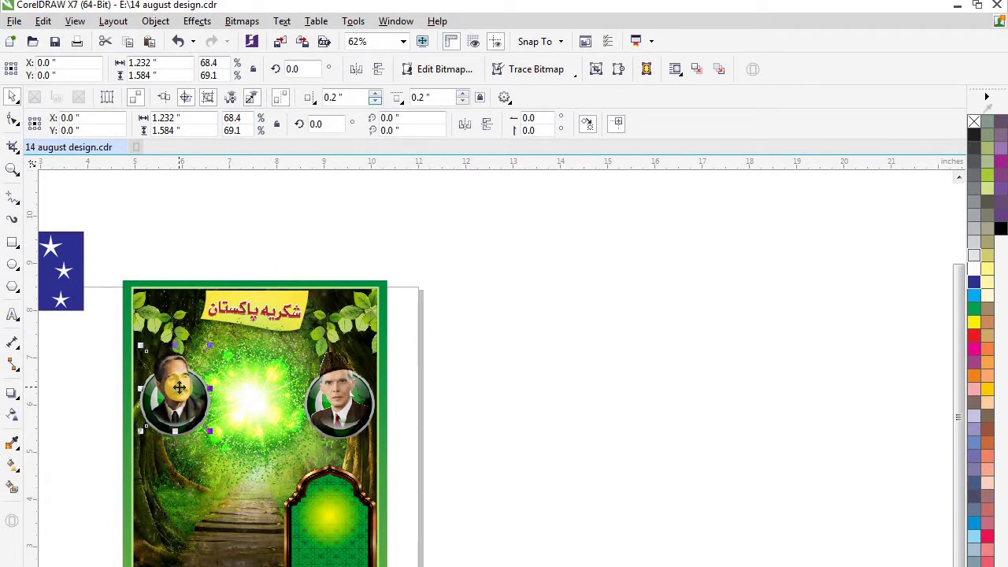
key("Down")
key("Down")
key("Left")
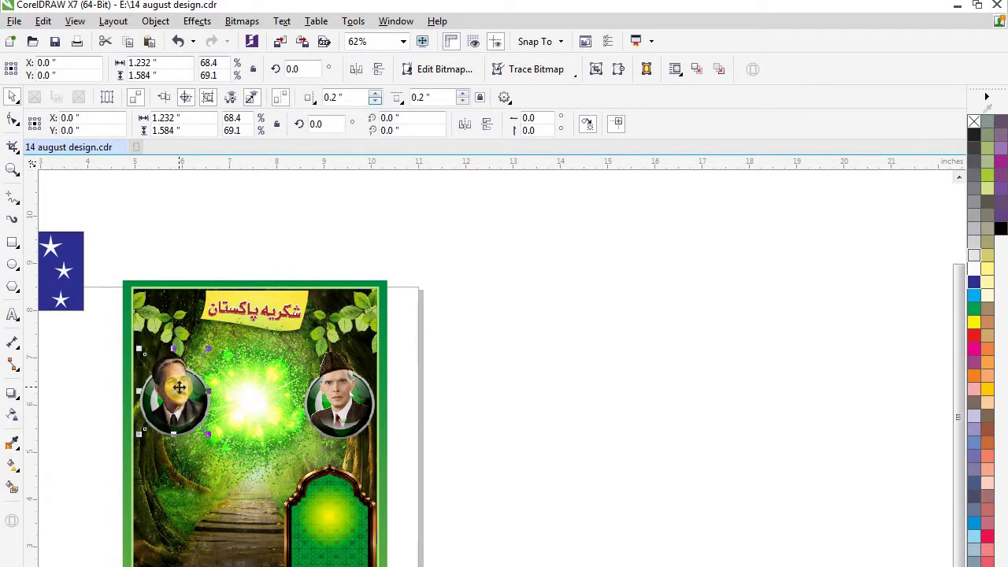
left_click_drag(180, 387, 175, 391)
left_click(456, 321)
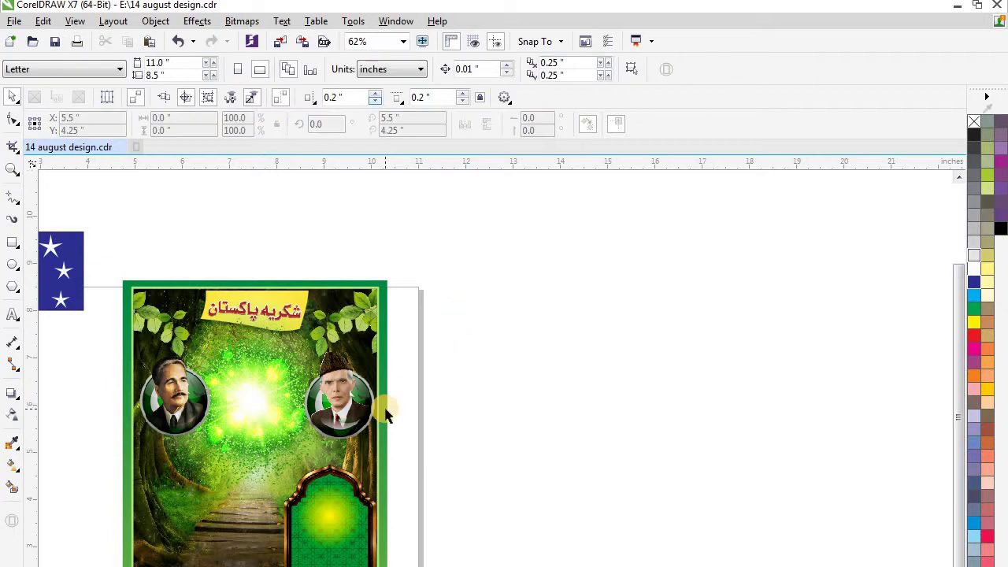
- Place the pale green Urdu calligraphy pattern over the light burst between the two portraits
scroll(119, 401, "down", 2)
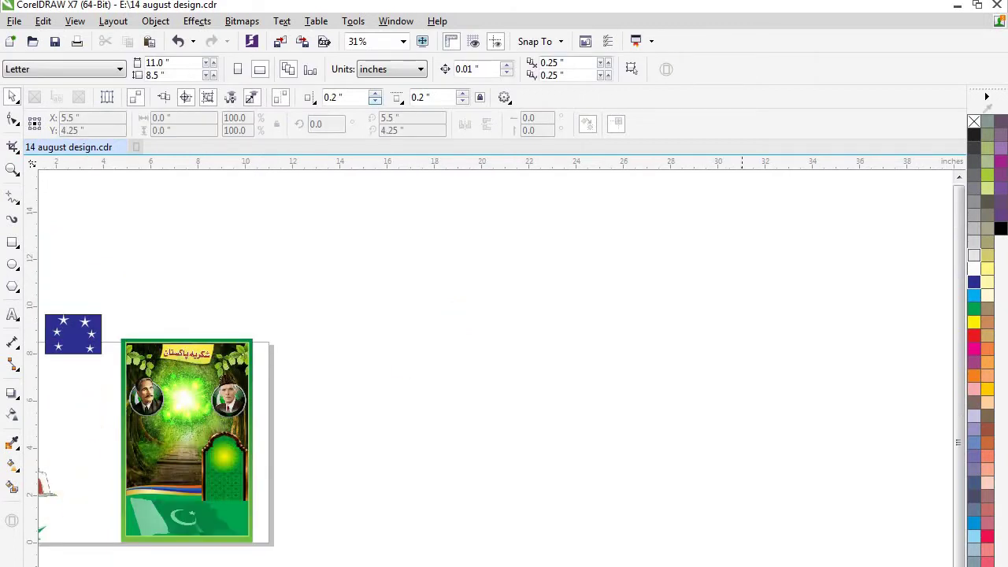
scroll(494, 368, "left", 4)
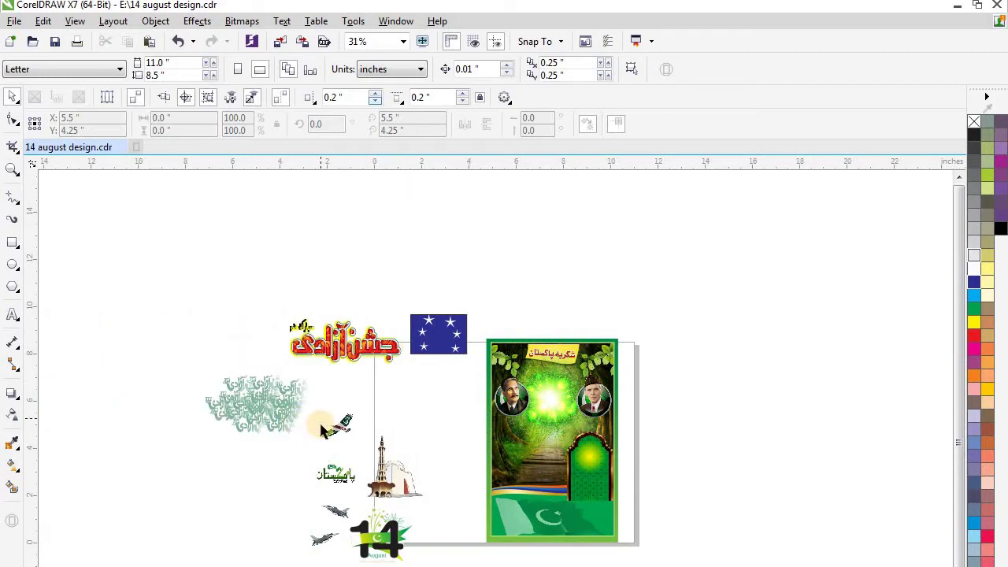
left_click(258, 410)
left_click_drag(260, 405, 555, 400)
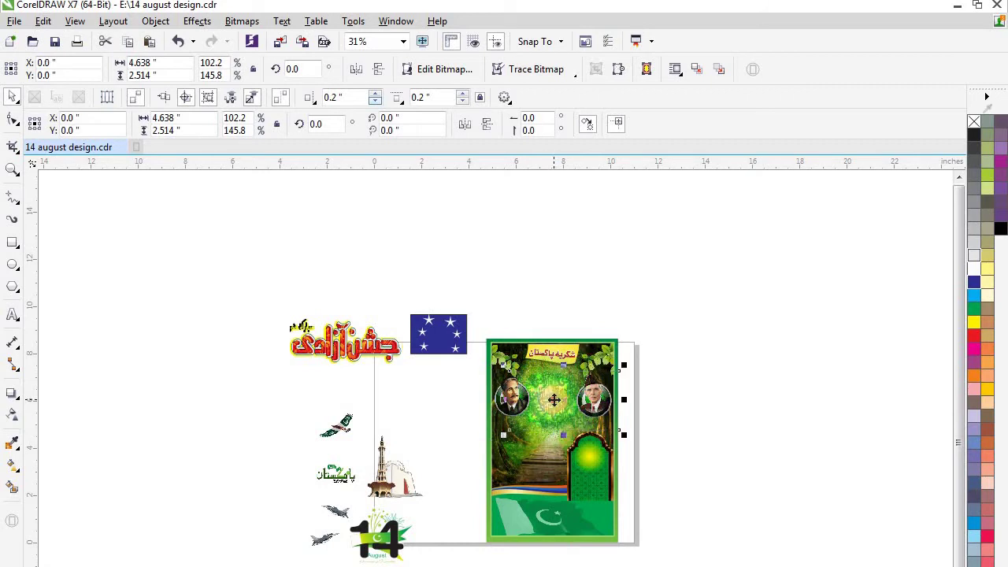
- Place the red and yellow جشن آزادی title across the poster, below the portraits and partly over the arch
scroll(551, 400, "up", 2)
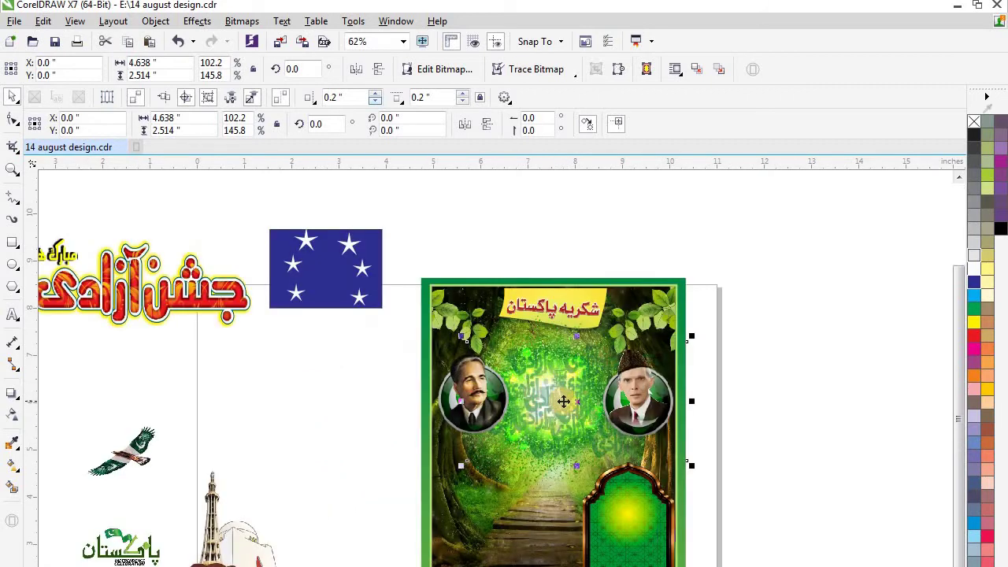
left_click(173, 301)
left_click_drag(145, 285, 536, 497)
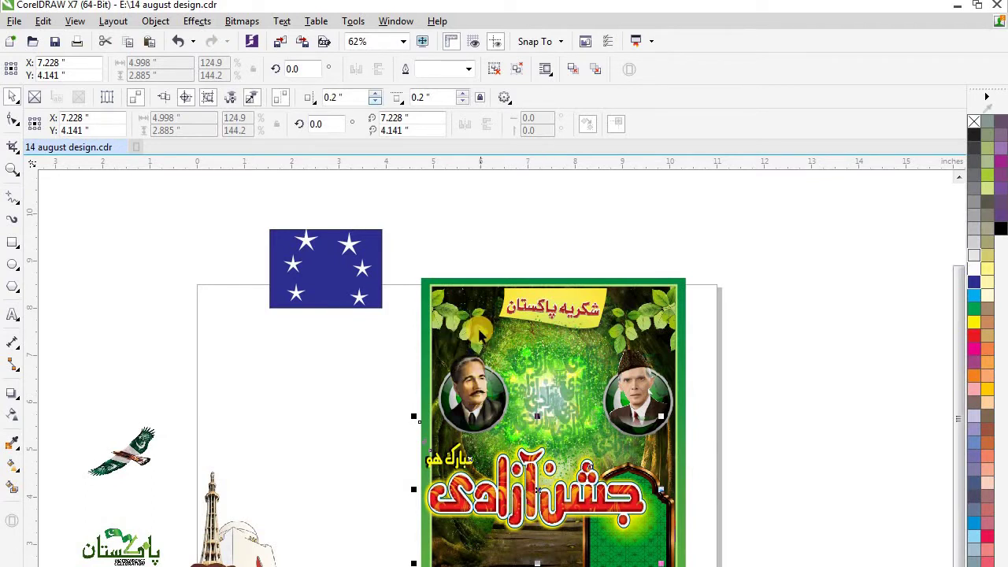
- Open the poster's PowerClip contents for editing, move the leaf branches up and tilt them slightly counterclockwise
right_click(556, 361)
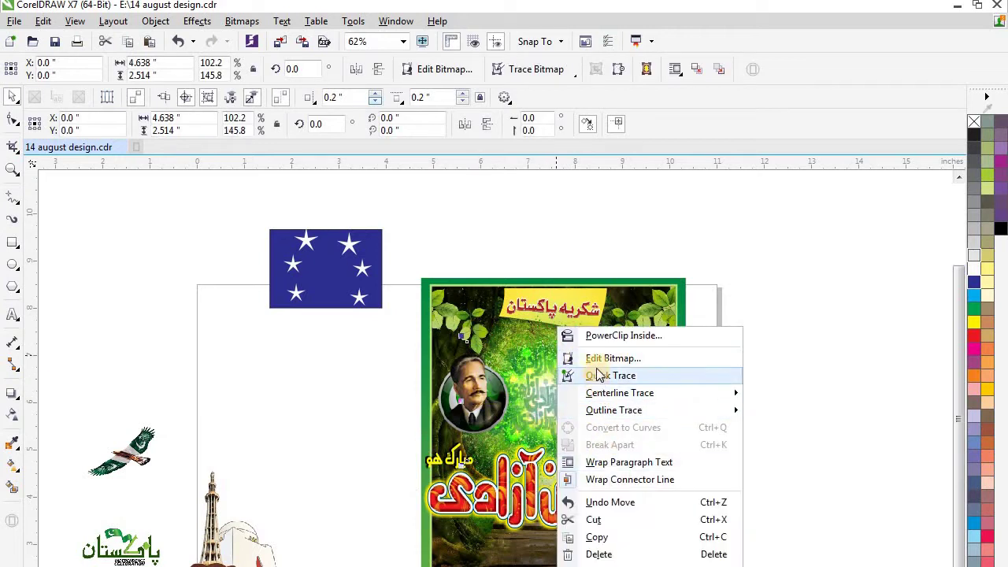
left_click(482, 345)
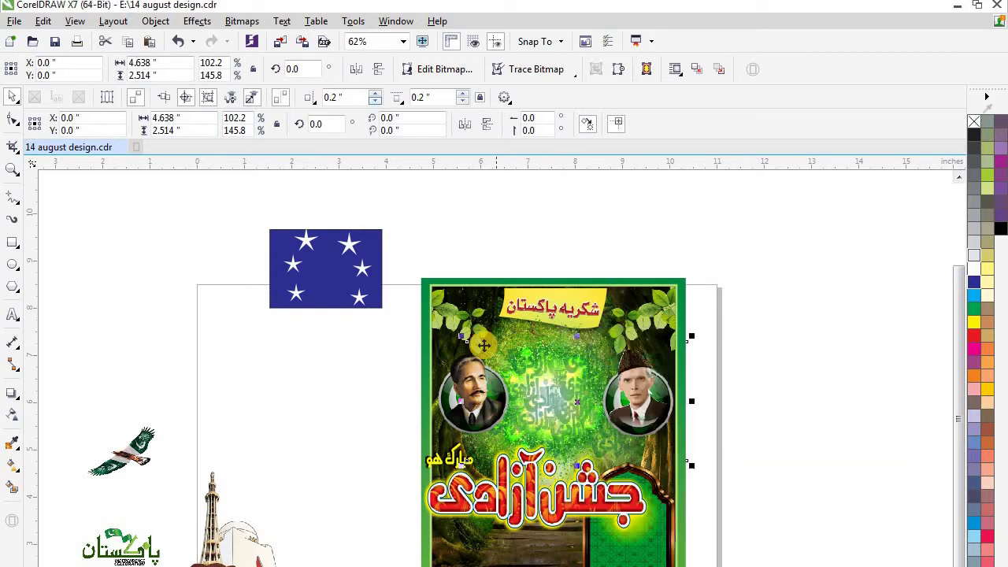
left_click(467, 326)
right_click(467, 326)
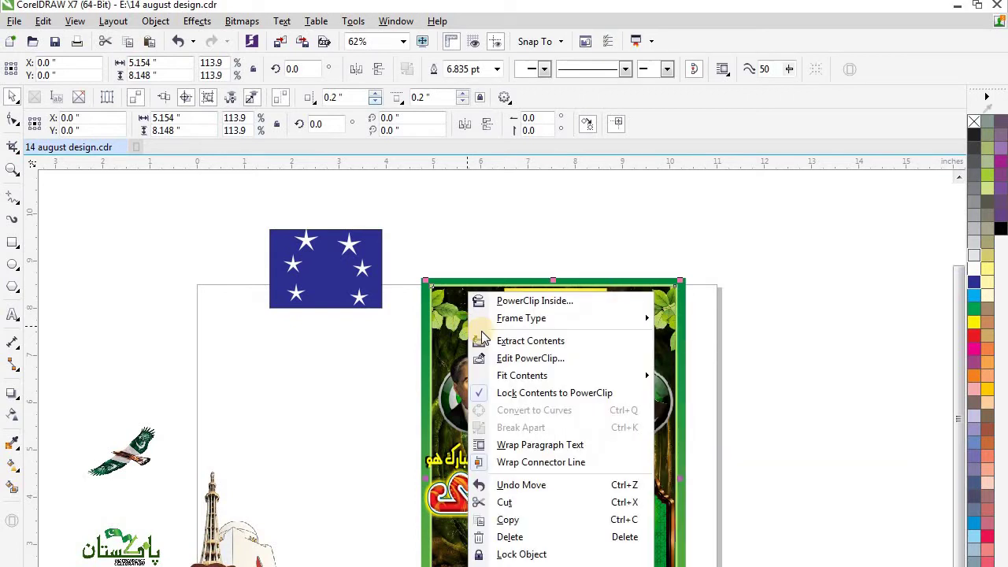
left_click(513, 358)
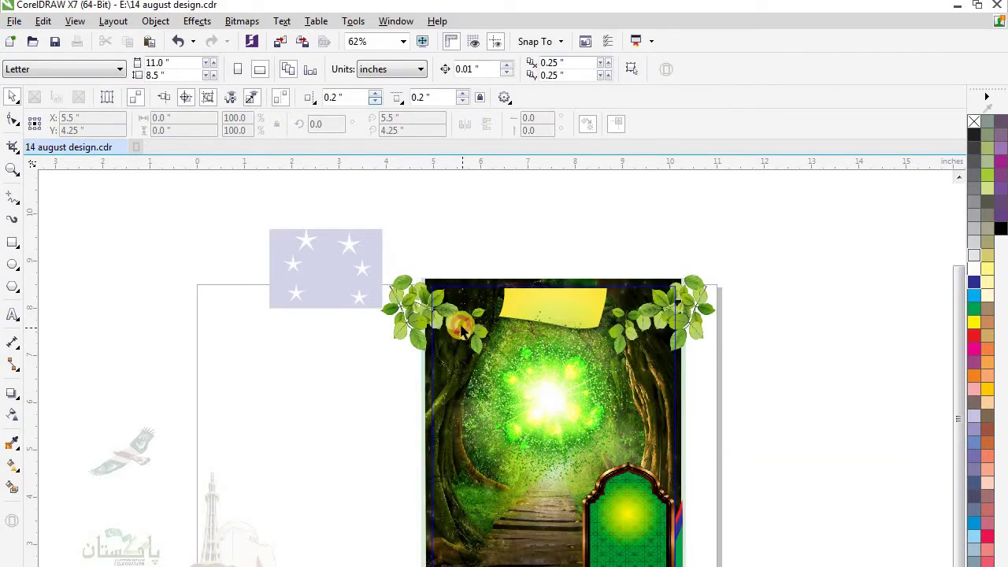
left_click(459, 313)
left_click(415, 311)
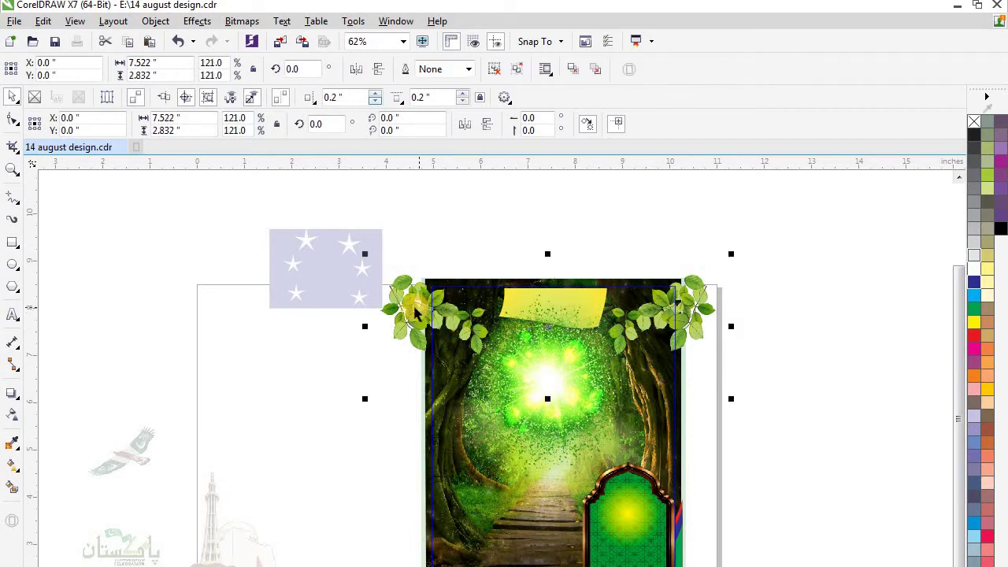
left_click_drag(548, 325, 548, 308)
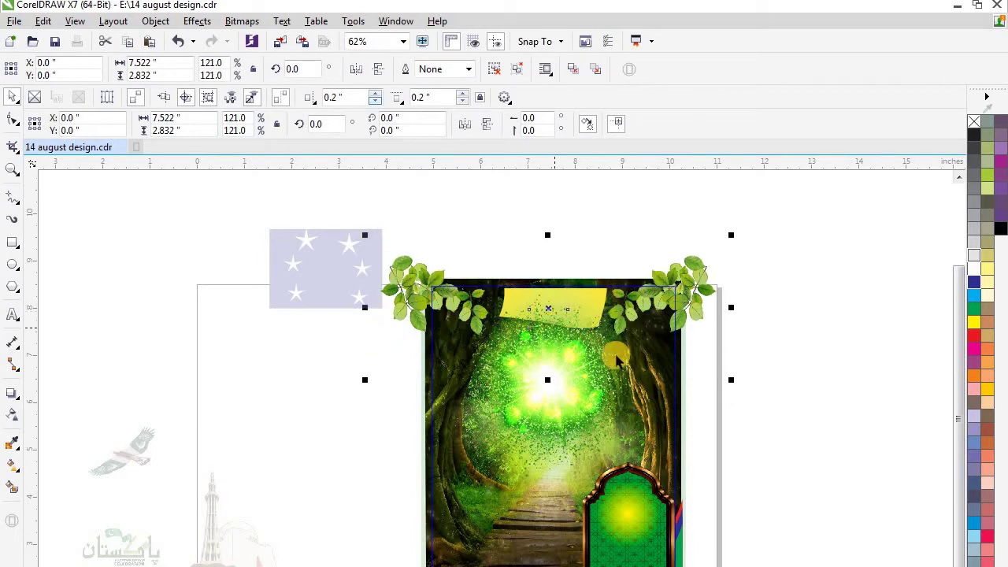
left_click(552, 305)
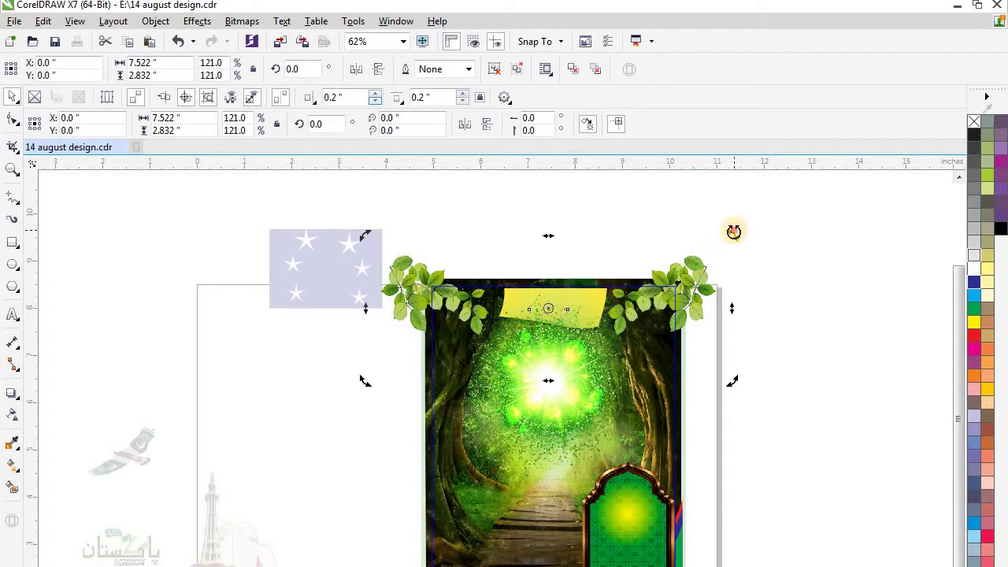
mouse_move(733, 231)
left_mouse_down()
mouse_move(731, 220)
mouse_move(735, 235)
left_mouse_up()
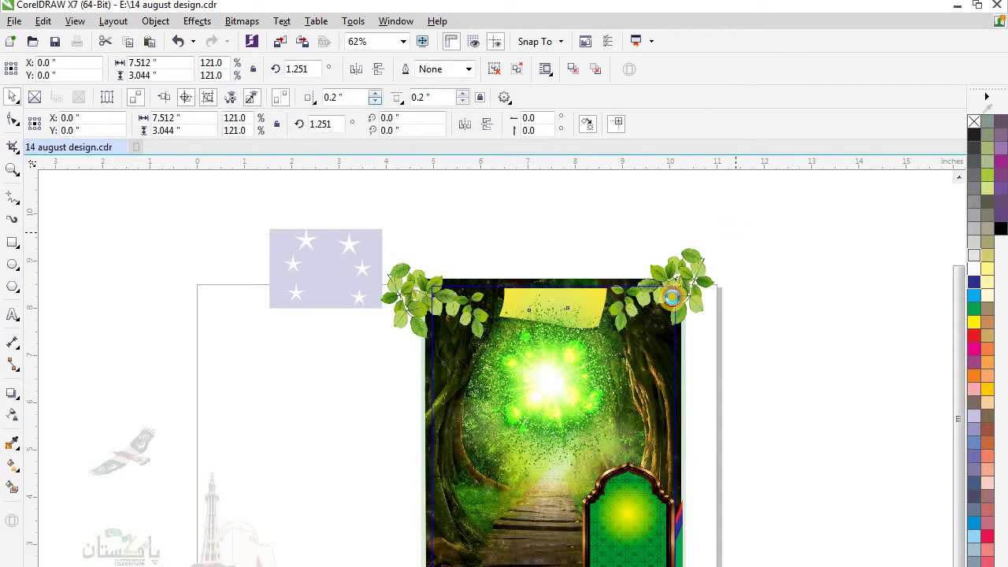
- Reposition the green light burst, finish editing the PowerClip, and move the calligraphy pattern up over the burst
left_click(573, 385)
mouse_move(556, 386)
left_mouse_down()
mouse_move(556, 377)
mouse_move(557, 397)
left_mouse_up()
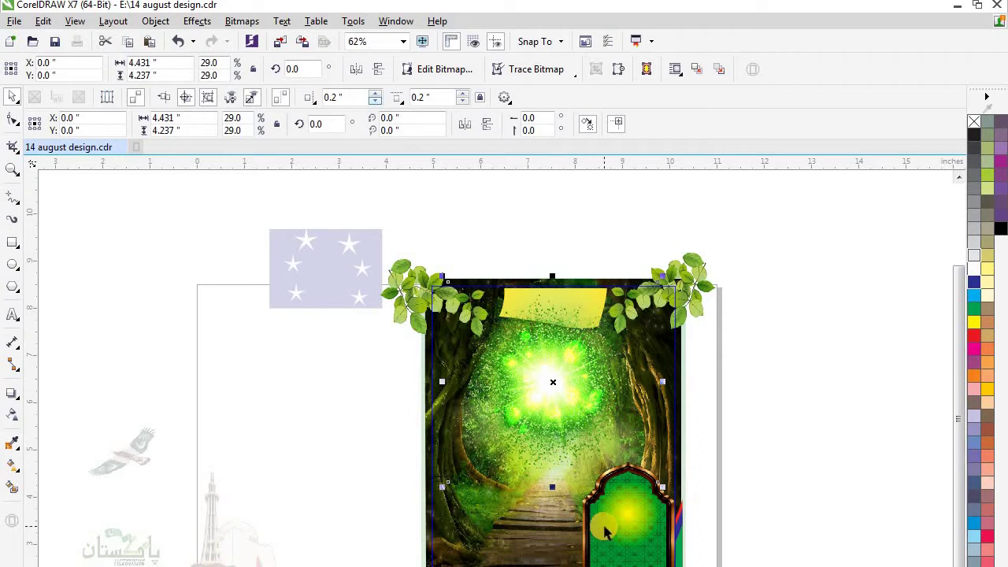
right_click(507, 423)
left_click(526, 409)
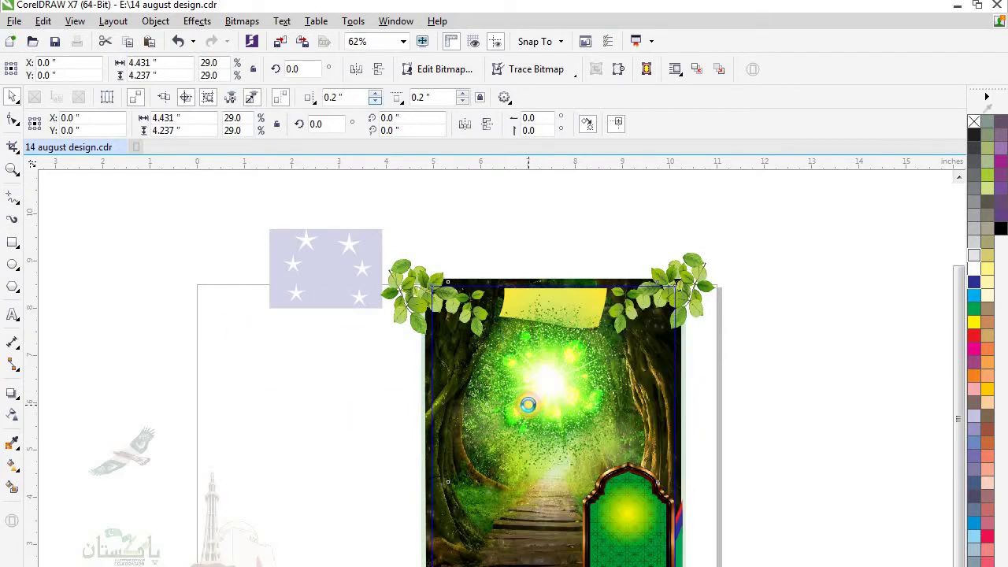
left_click(545, 405, "ctrl")
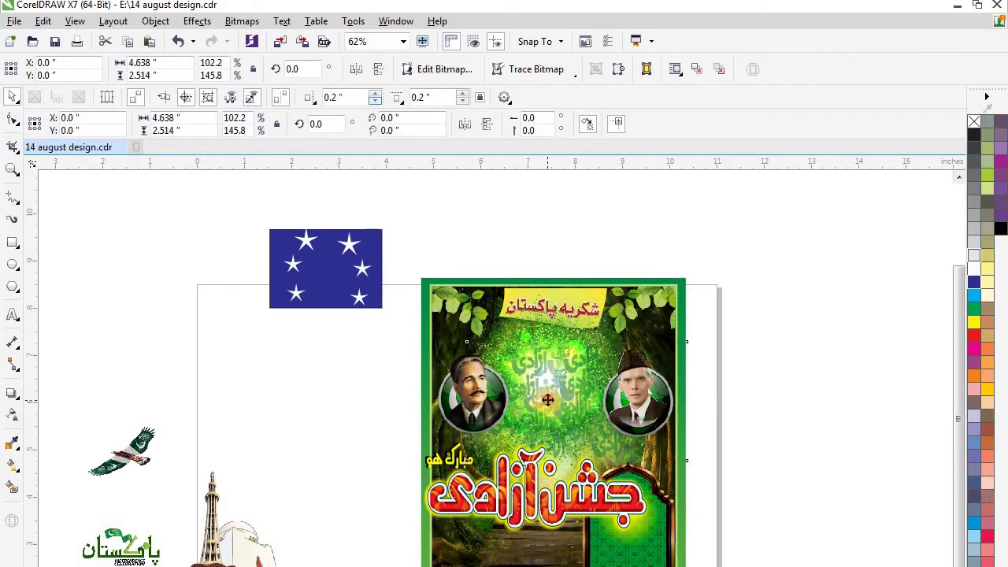
left_click_drag(548, 400, 548, 387)
left_click(481, 403, "ctrl")
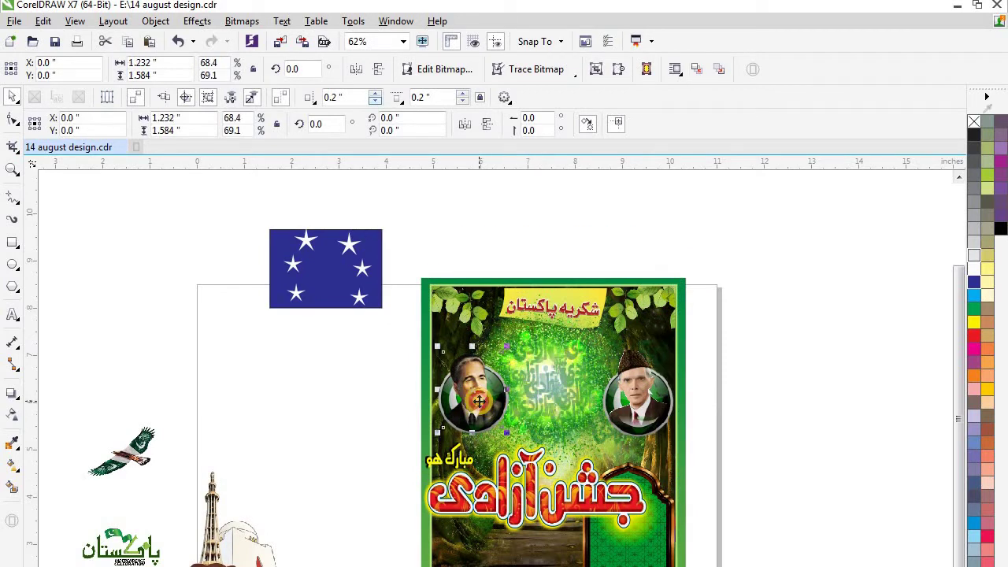
left_click_drag(411, 349, 519, 443)
mouse_move(474, 393)
left_mouse_down()
mouse_move(469, 371)
mouse_move(470, 396)
left_mouse_up()
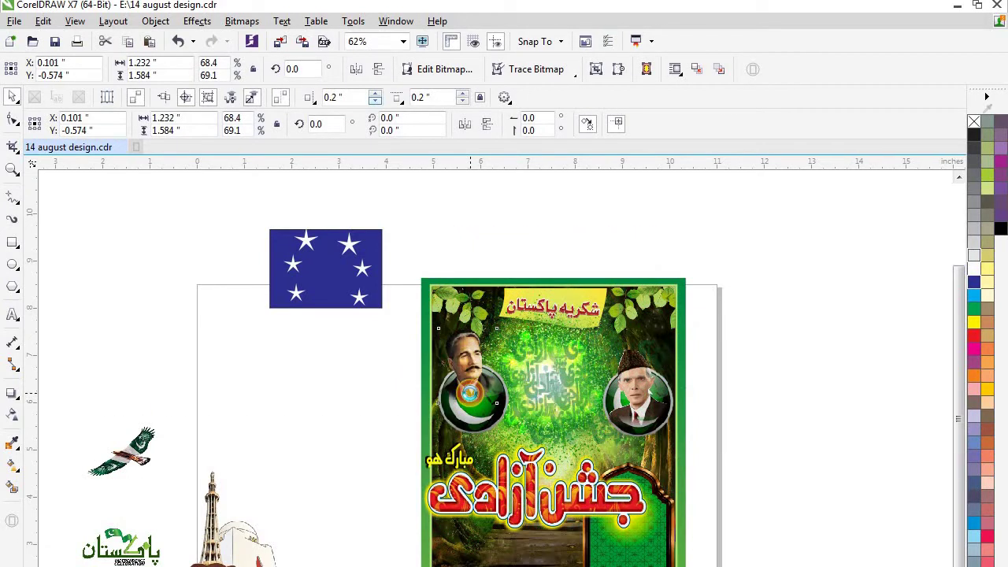
left_click(419, 358)
left_click_drag(355, 342, 524, 442)
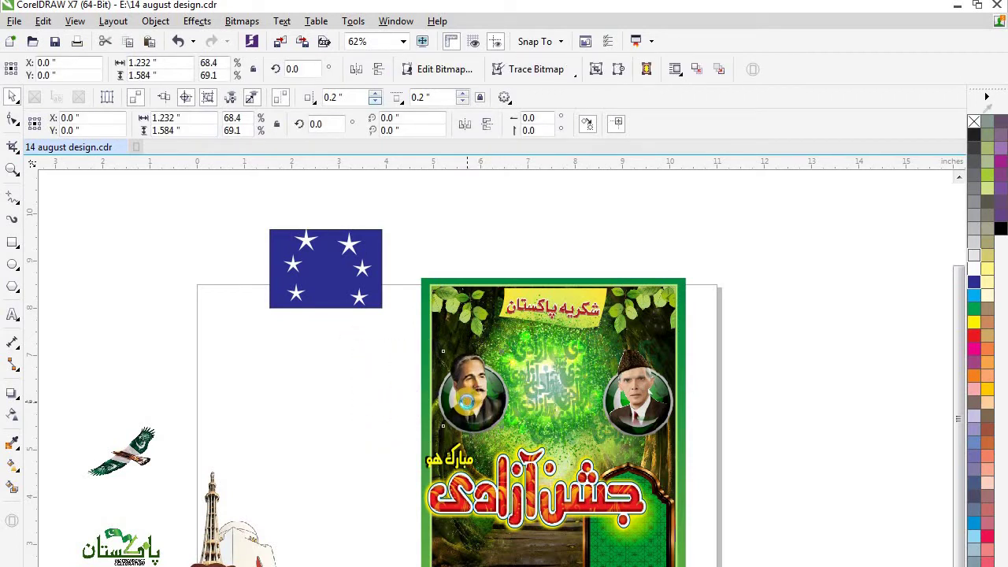
- Move both portraits off the poster to either side and raise the two round flag badges closer to the leaves
left_click_drag(471, 392, 437, 364)
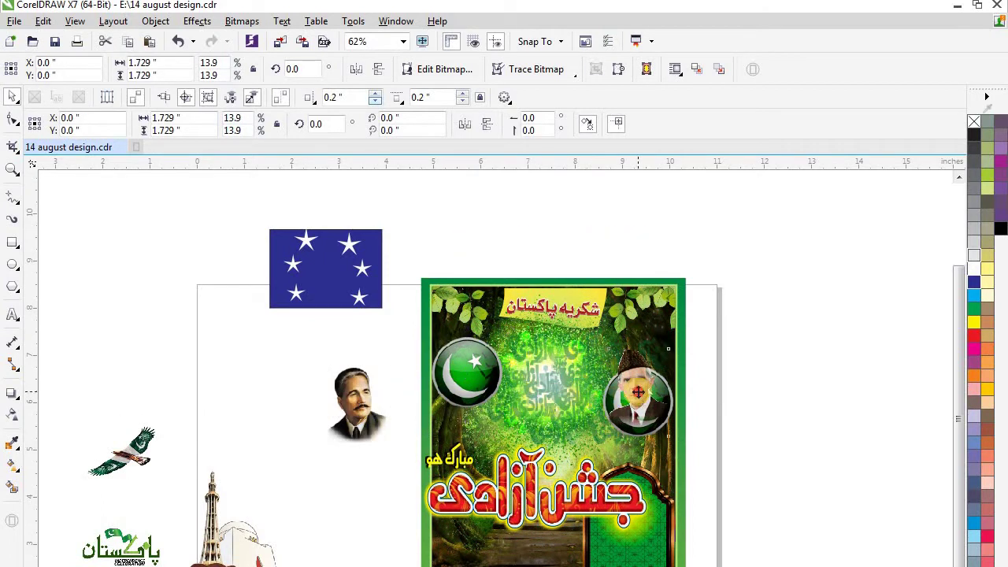
left_click_drag(730, 384, 729, 384)
left_click_drag(625, 394, 638, 371)
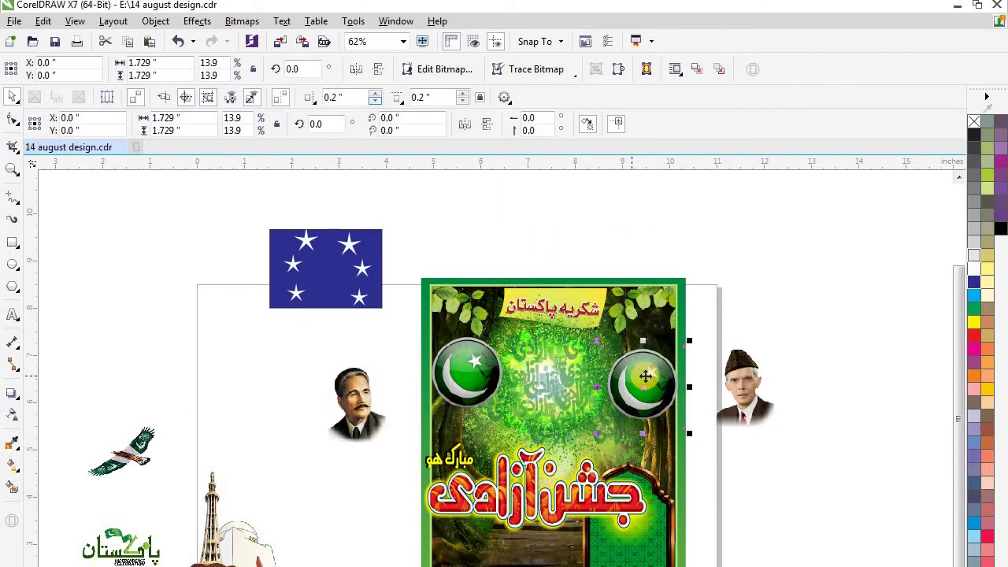
- Place the dark-cap portrait and the moustache portrait back over their raised round badges
left_click(737, 387)
left_click_drag(737, 387, 641, 382)
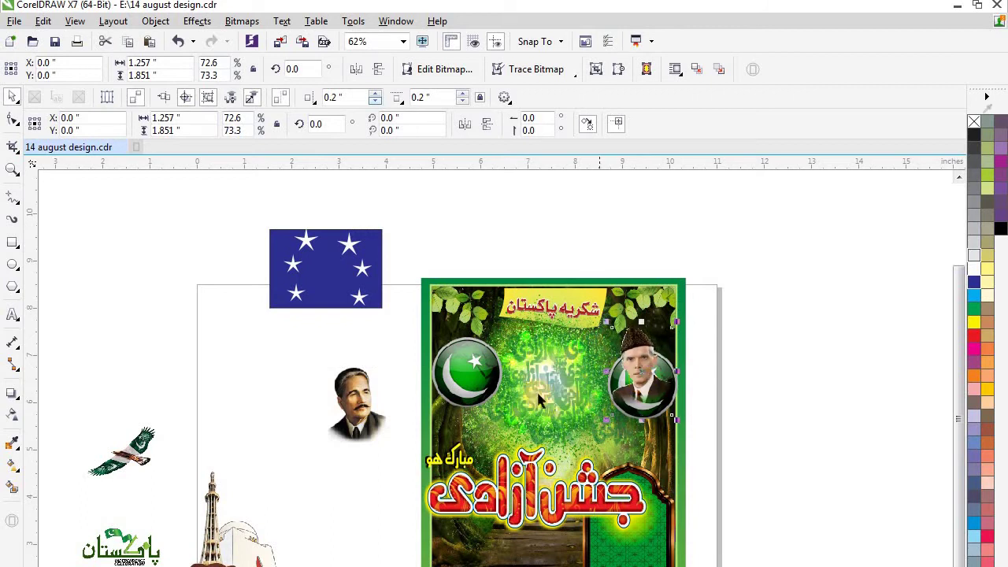
left_click_drag(356, 415, 472, 379)
key("Up")
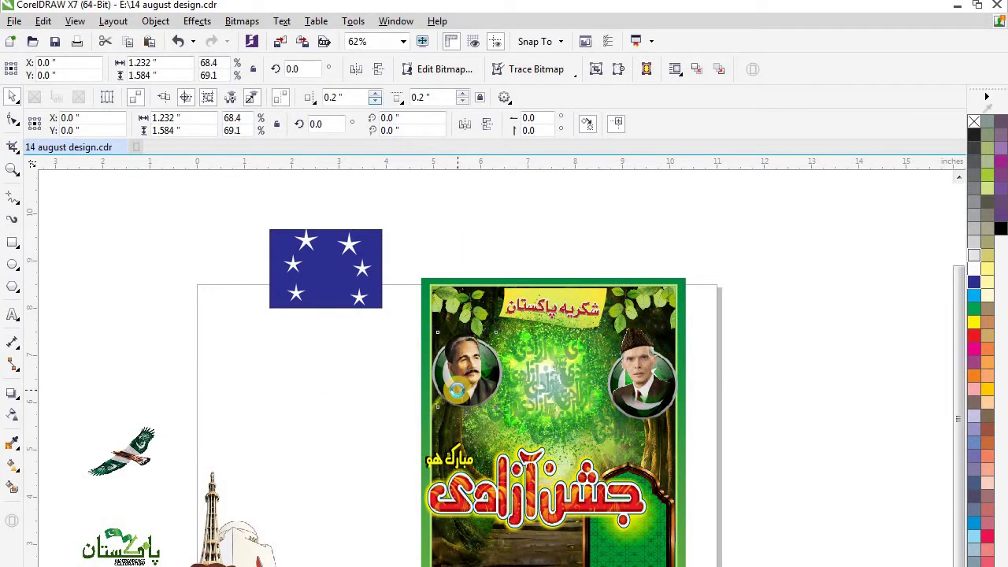
- Move the red and yellow جشن آزادی title off the poster onto the empty area beneath the blue star rectangle
left_click(326, 450)
left_click(426, 486)
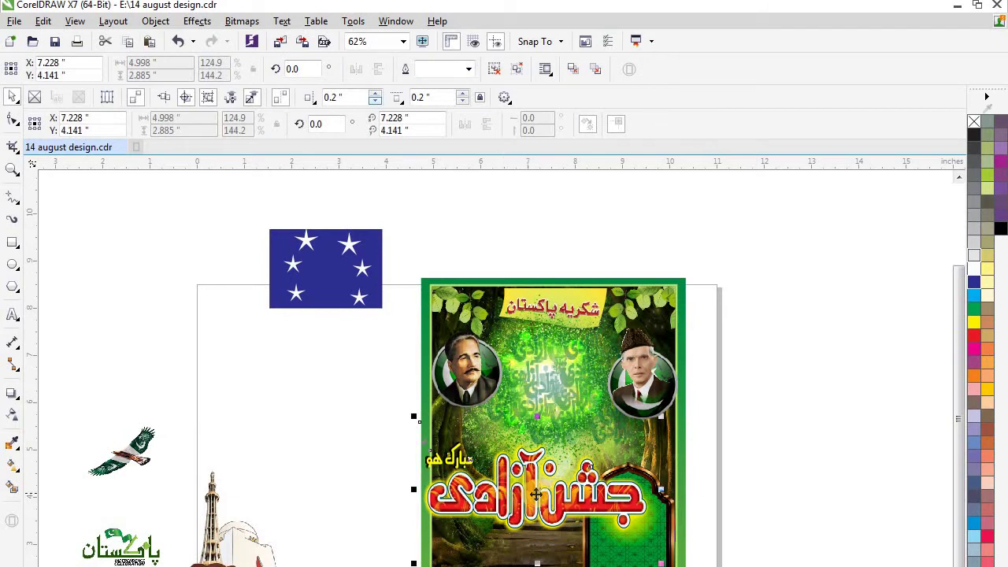
left_click_drag(534, 481, 276, 403)
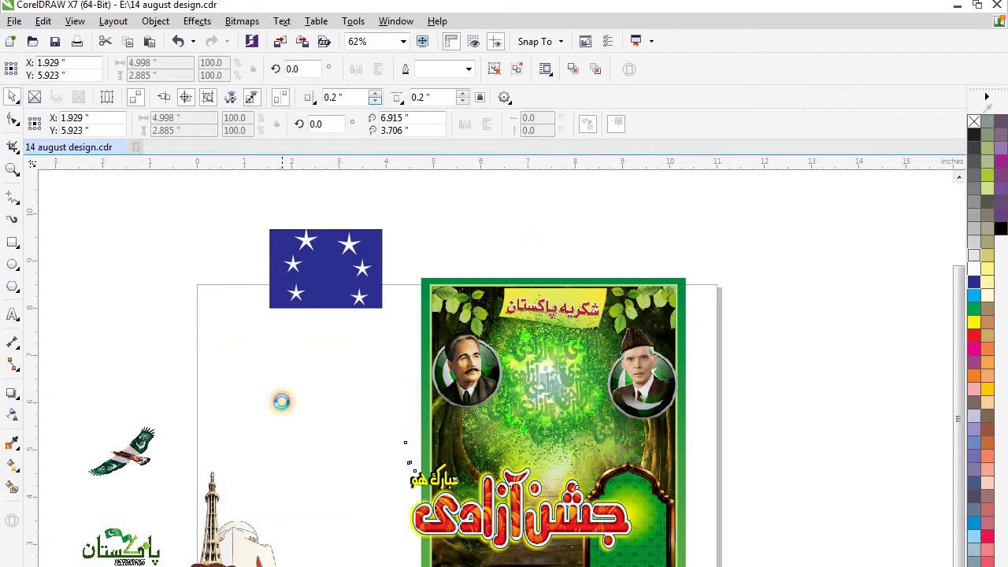
- Edit the contents of the poster's PowerClip, move the green arch straight down to the lower part, and finish editing
left_click(590, 534)
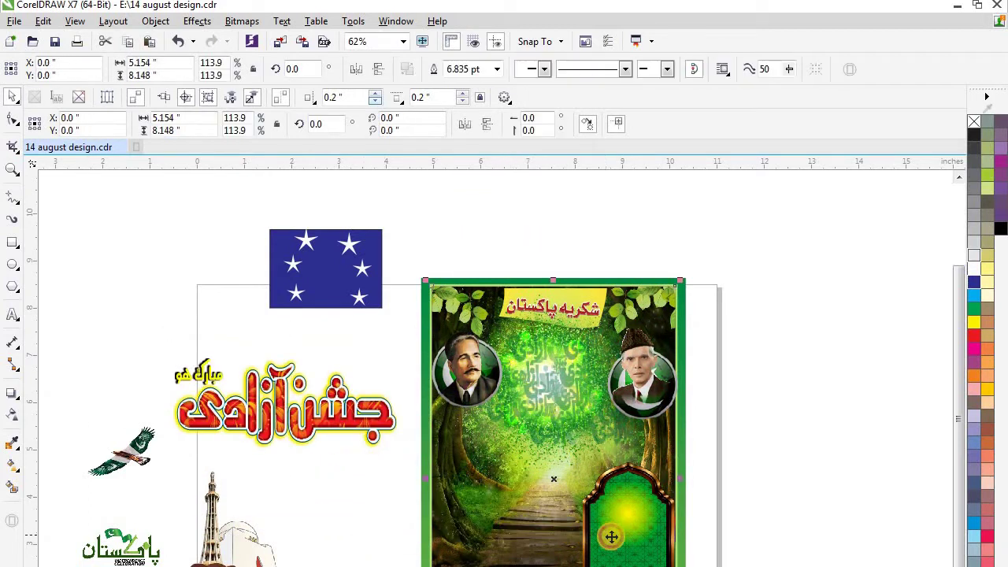
right_click(547, 481)
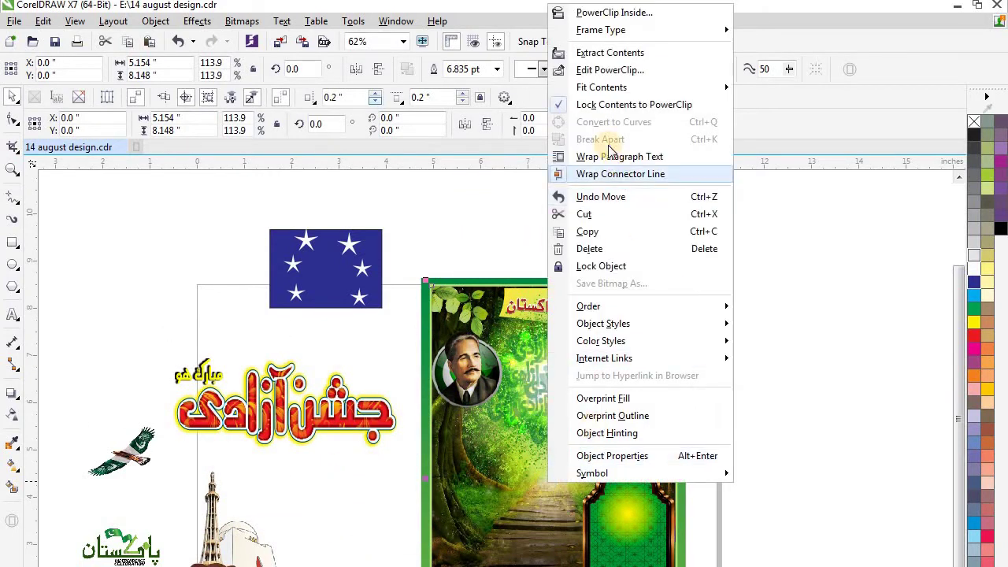
left_click(592, 70)
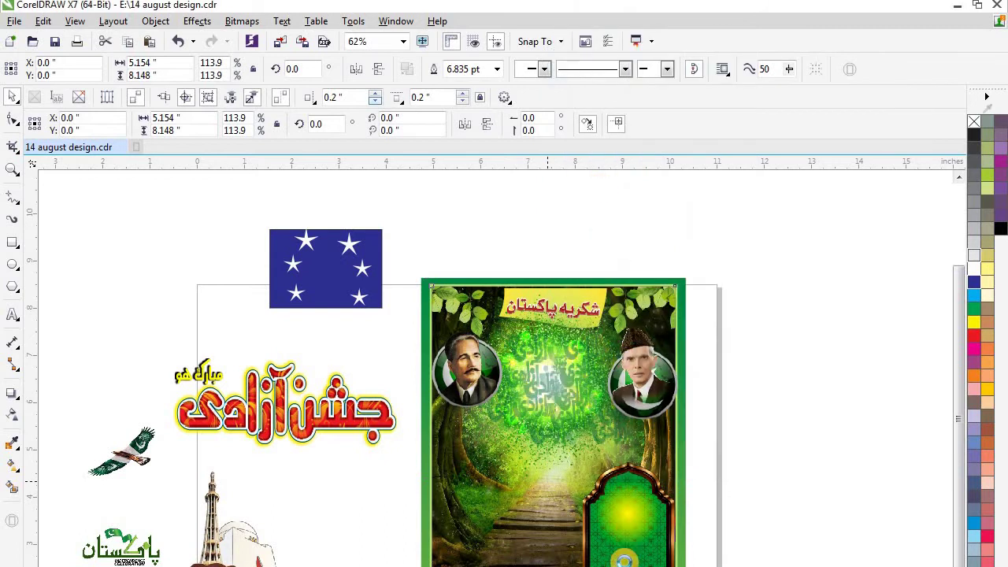
left_click(622, 533)
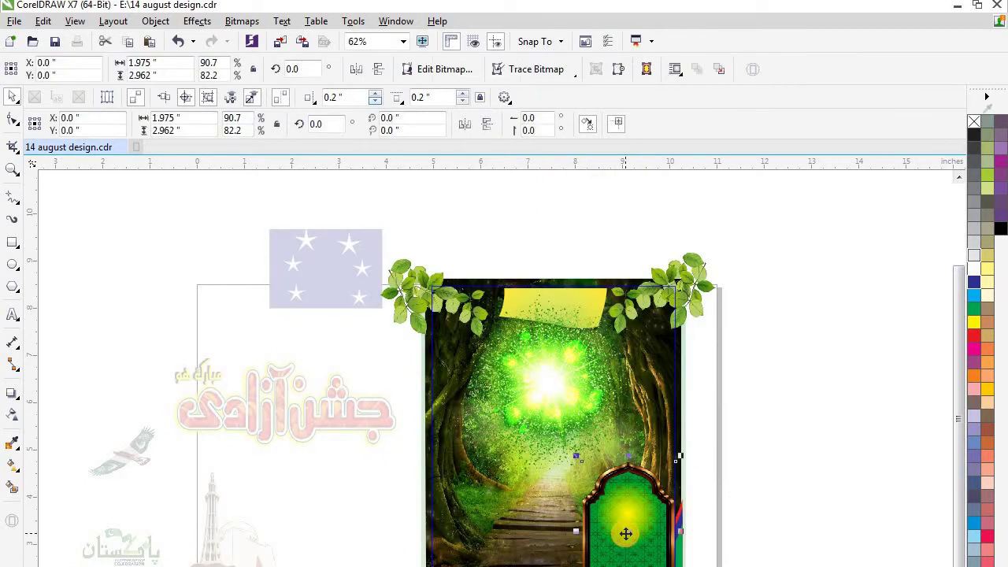
left_click_drag(638, 563, 625, 563)
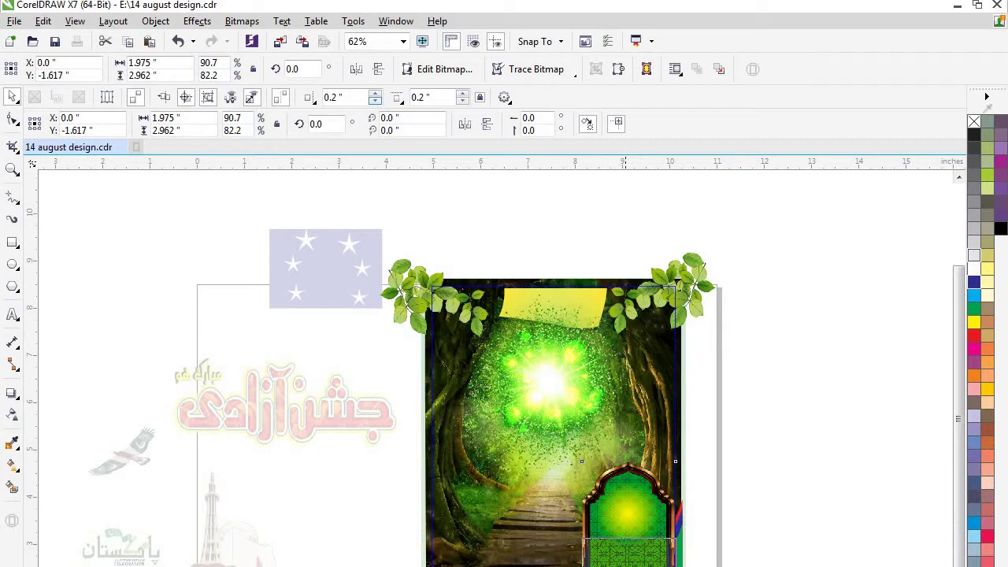
key("Tab")
type("0")
key("Return")
left_click_drag(632, 562, 631, 565)
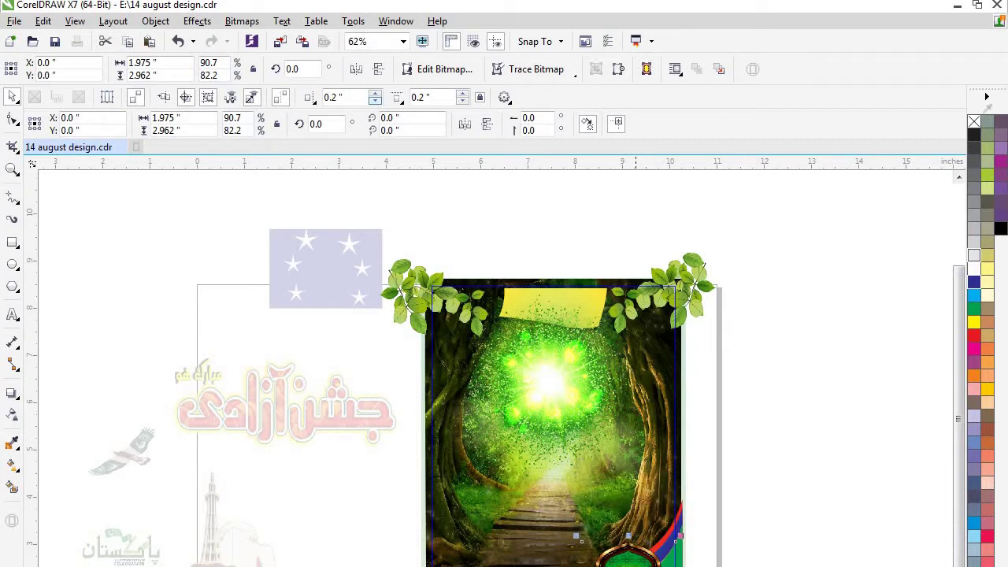
right_click(563, 411)
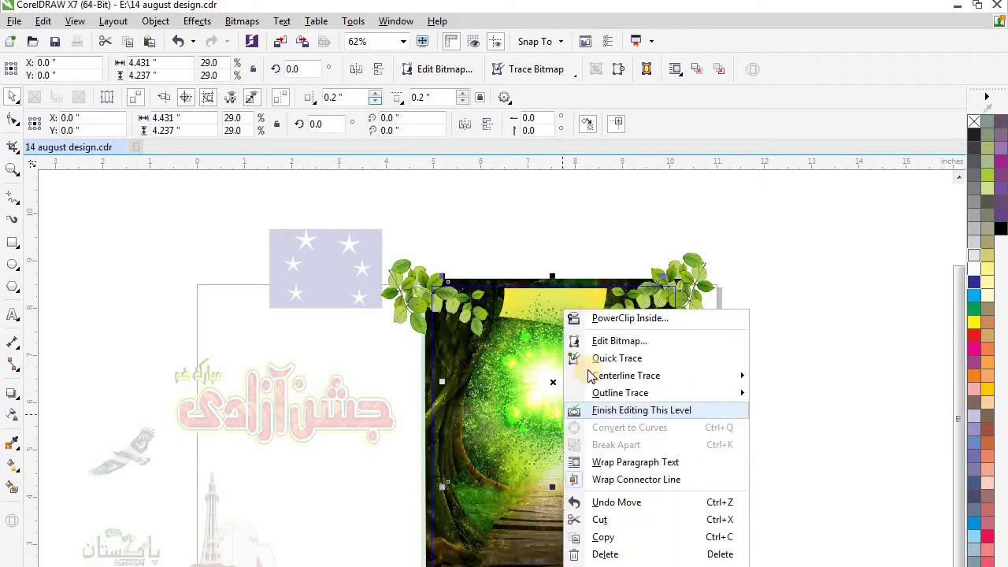
left_click(600, 410)
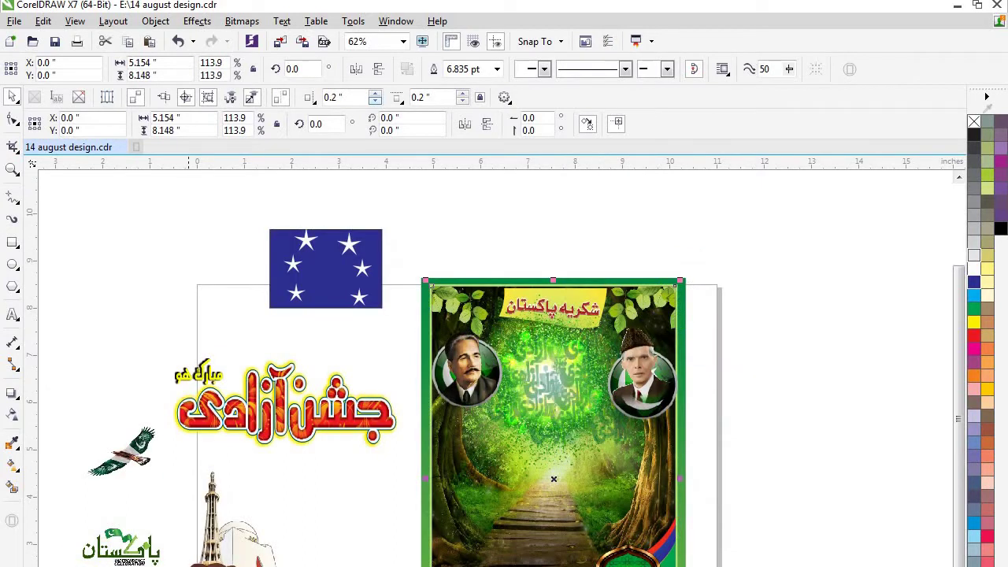
- Move the minaret and white mausoleum artwork onto the poster, centring it between the portraits just under the شکریہ پاکستان banner
left_click(279, 417)
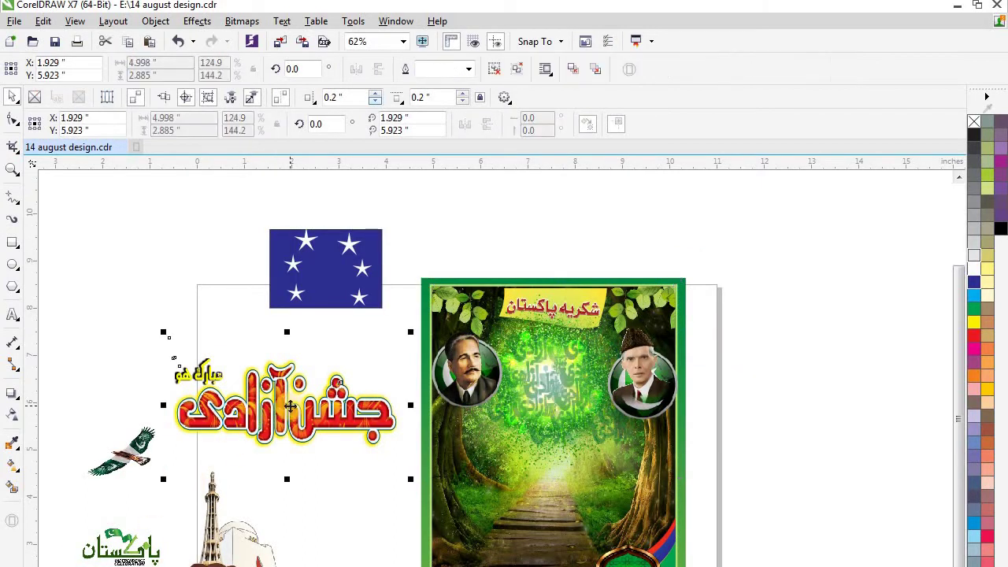
left_click(233, 550)
left_click_drag(248, 531, 566, 425)
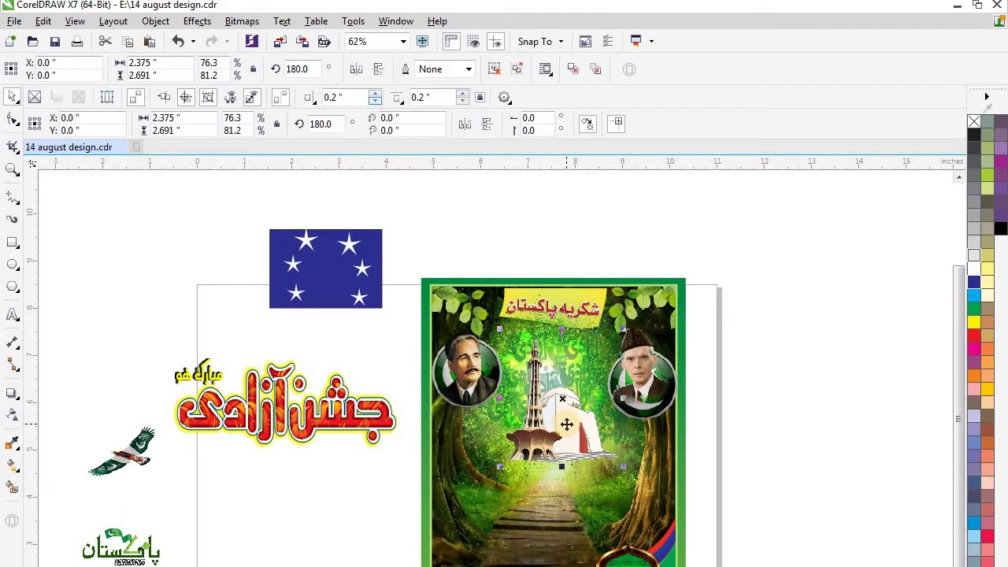
scroll(565, 424, "up", 2)
left_click_drag(550, 369, 543, 316)
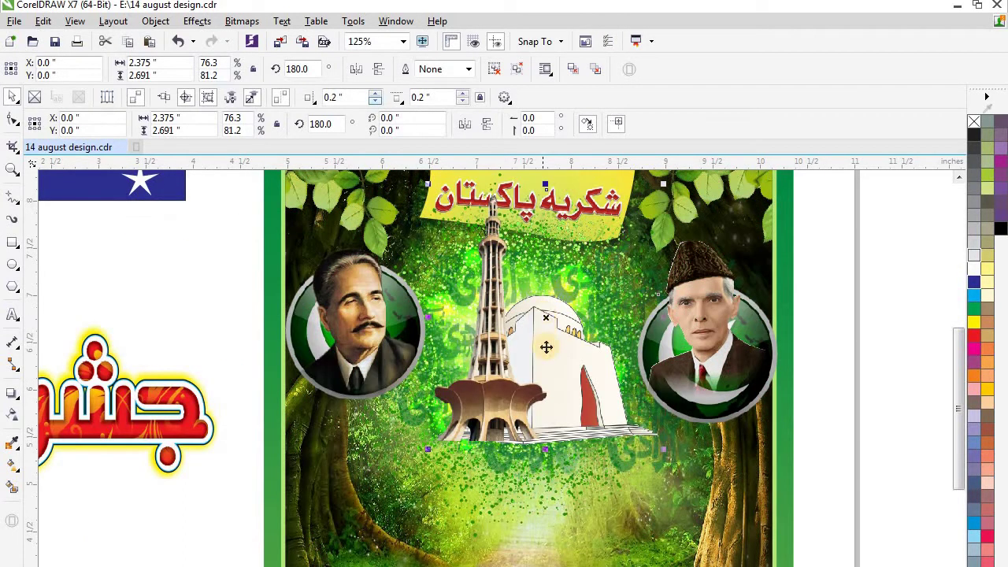
left_click_drag(536, 397, 543, 412)
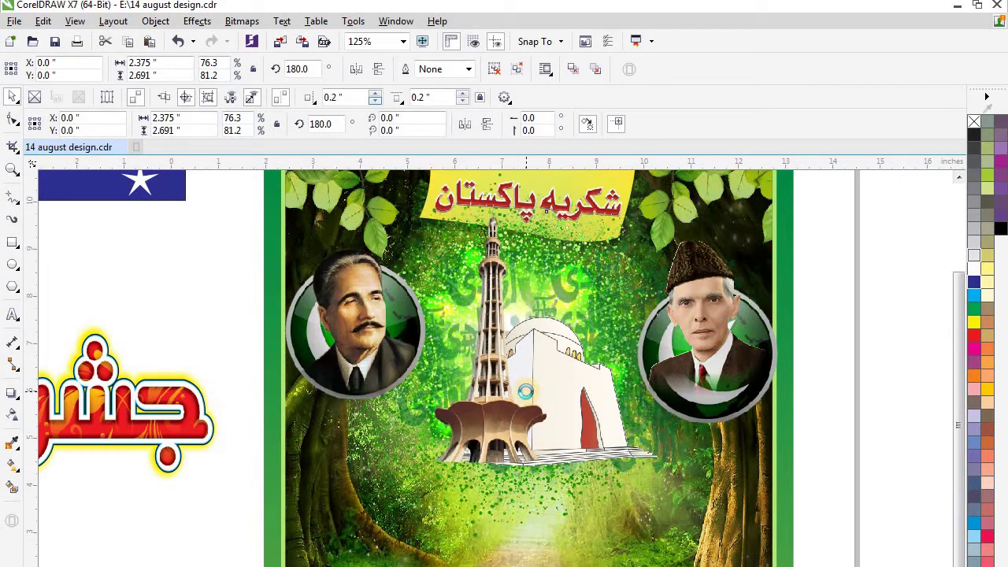
- Move the flag-coloured eagle onto the poster beside the dark-cap portrait and shift the monuments slightly to the left
scroll(529, 393, "down", 2)
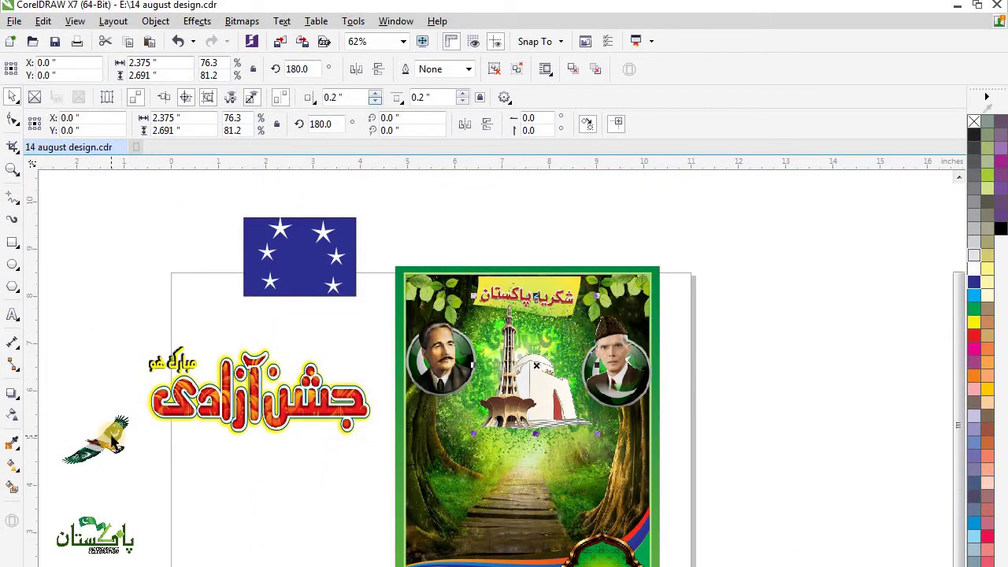
left_click(112, 442)
left_click_drag(99, 443, 585, 395)
left_click(551, 400)
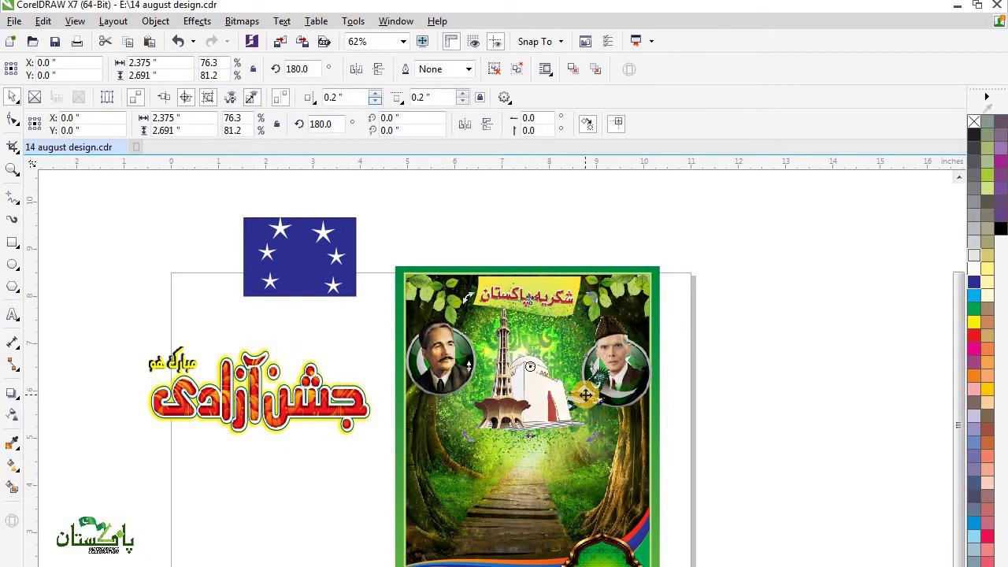
left_click(621, 405)
left_click(585, 397)
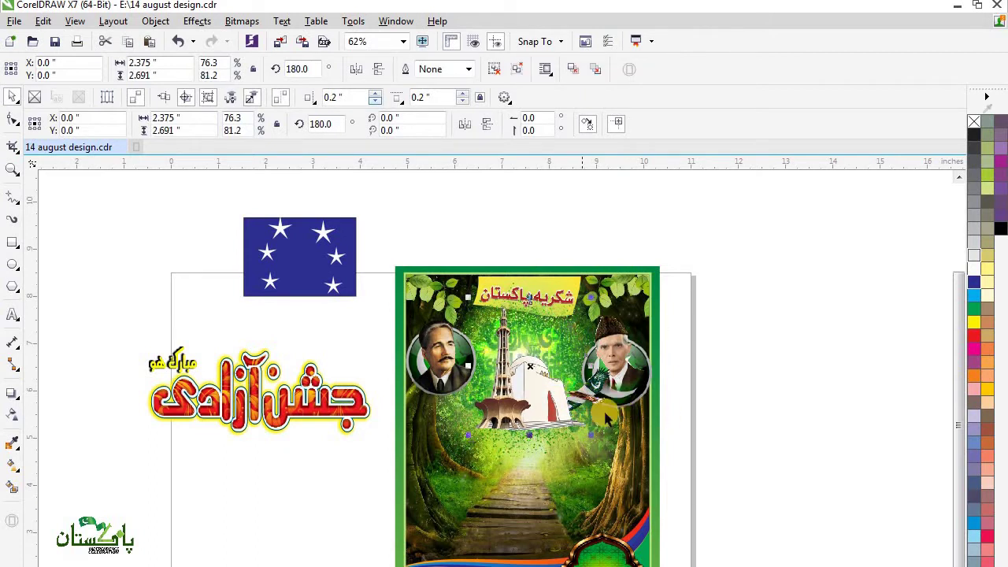
key("Escape")
- Raise the flag-coloured eagle to the space between the شکریہ پاکستان banner, the mausoleum dome and the dark-cap portrait
left_click(577, 398)
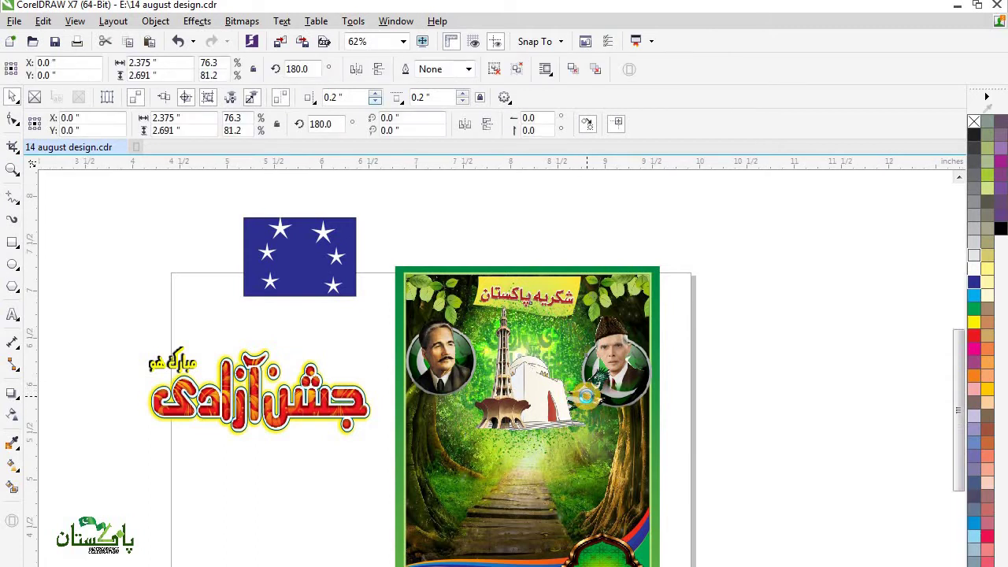
scroll(578, 397, "up", 2)
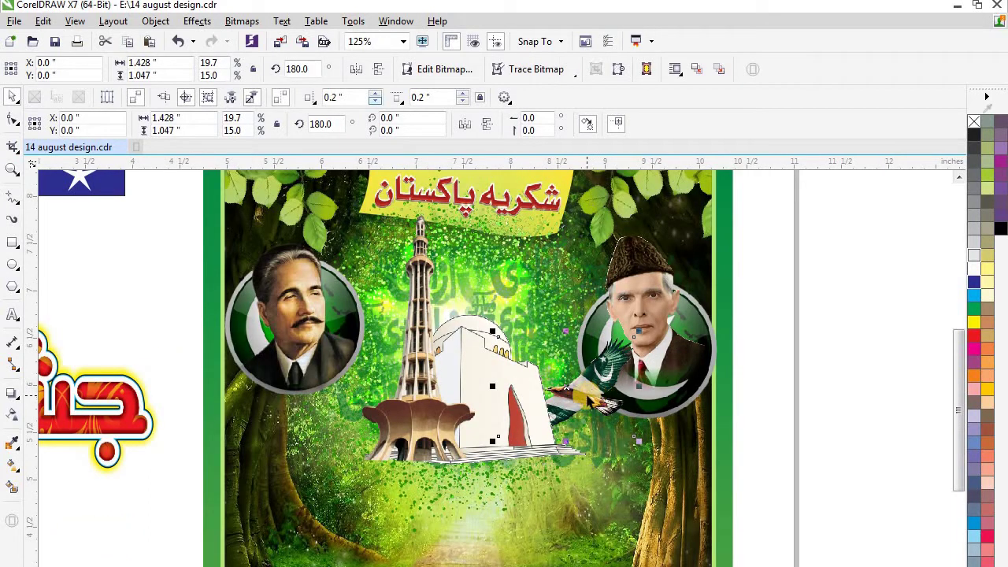
left_click_drag(587, 398, 589, 399)
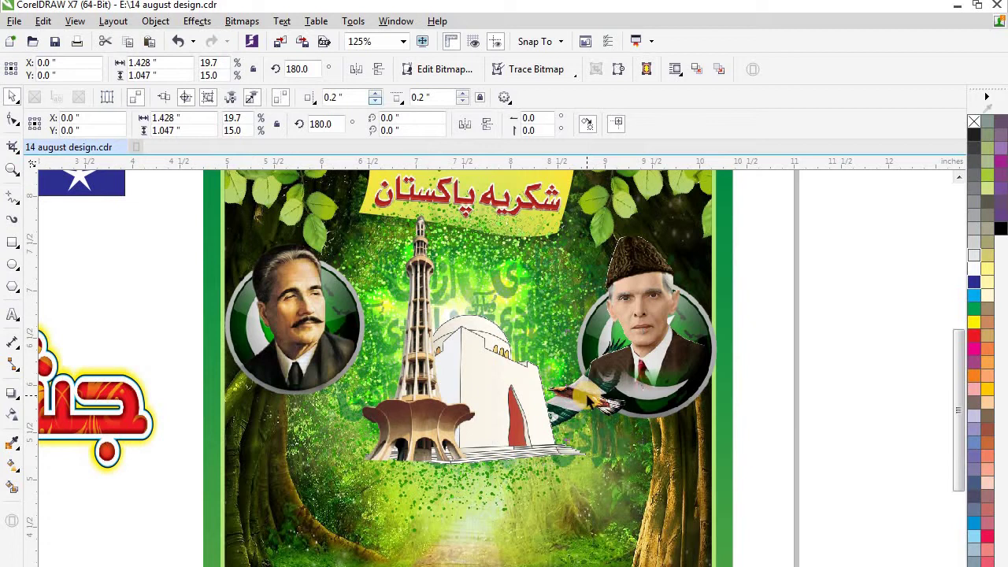
key("ctrl+v")
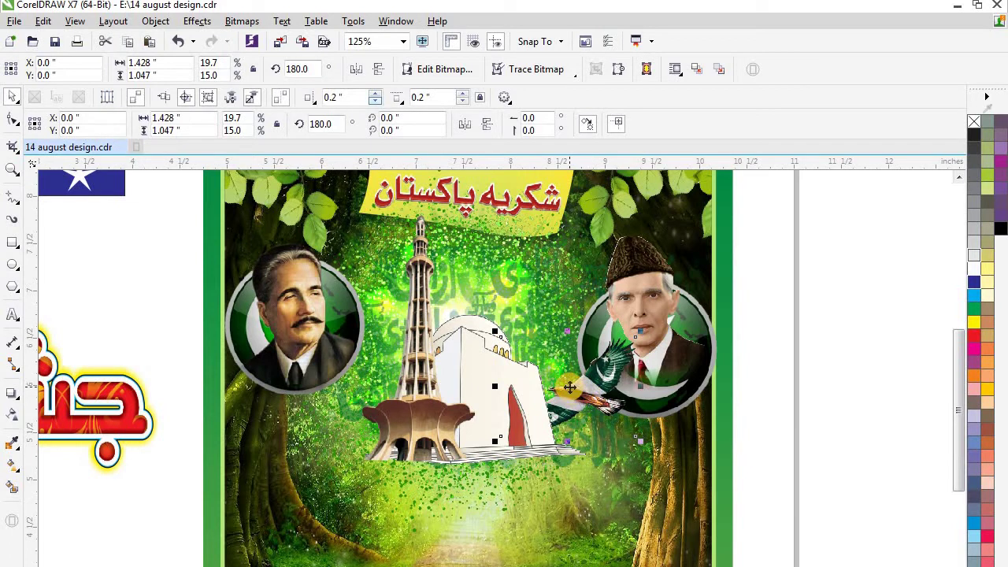
left_click_drag(569, 387, 539, 281)
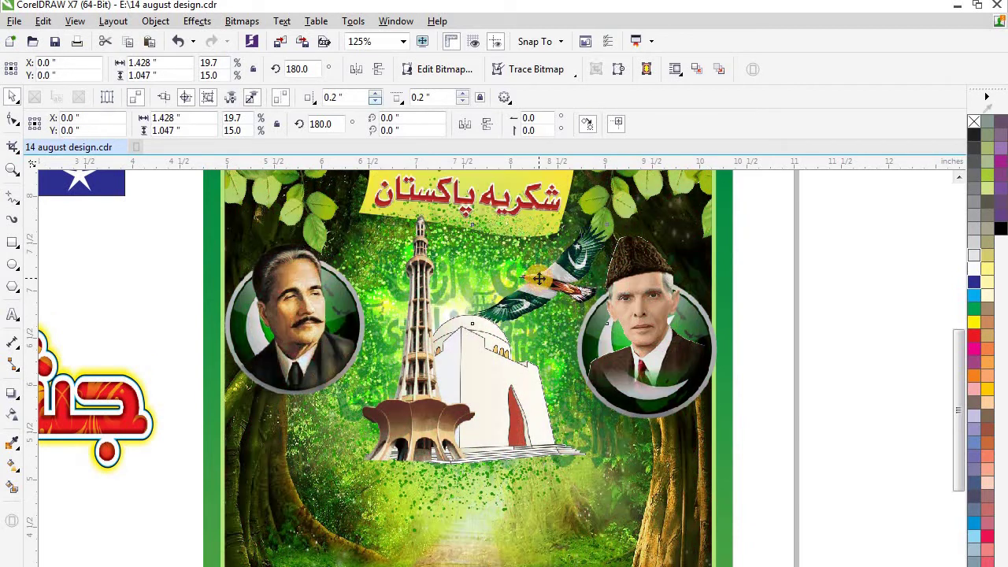
- Move the 14 graphic with fireworks onto the lower part of the poster, beside the green arch
scroll(537, 333, "down", 1)
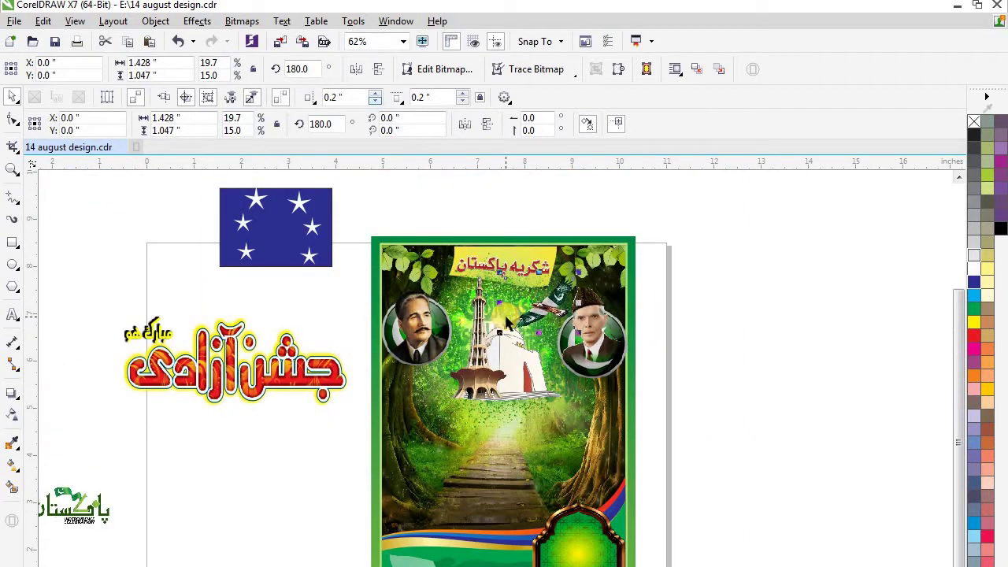
left_click(93, 505)
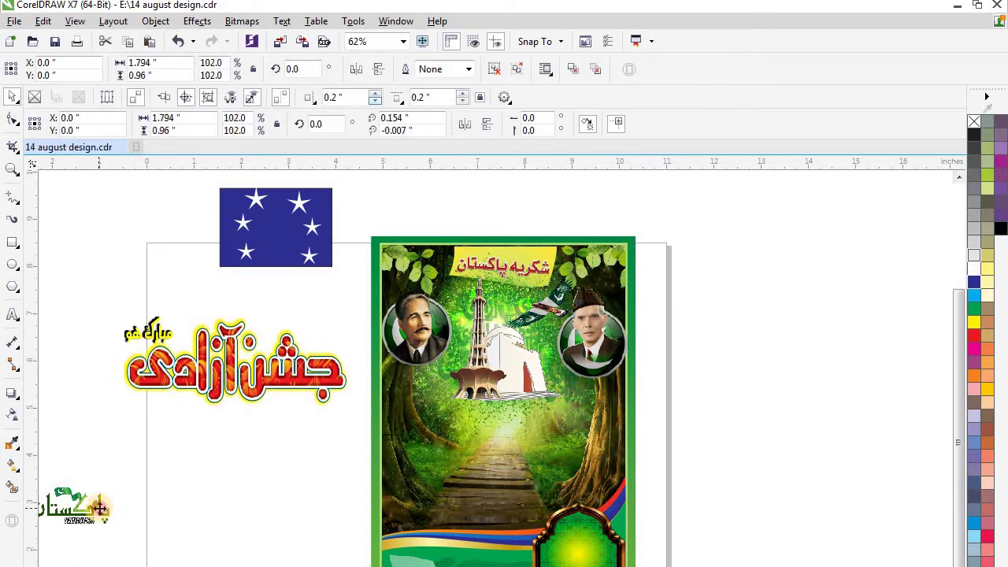
scroll(504, 368, "left", 3)
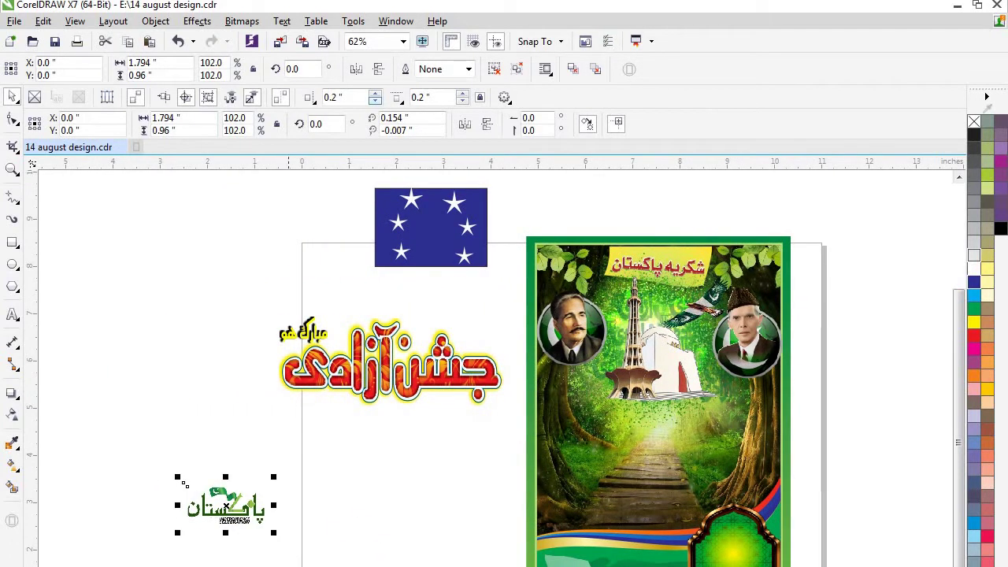
left_click(289, 565)
left_click_drag(314, 566, 614, 555)
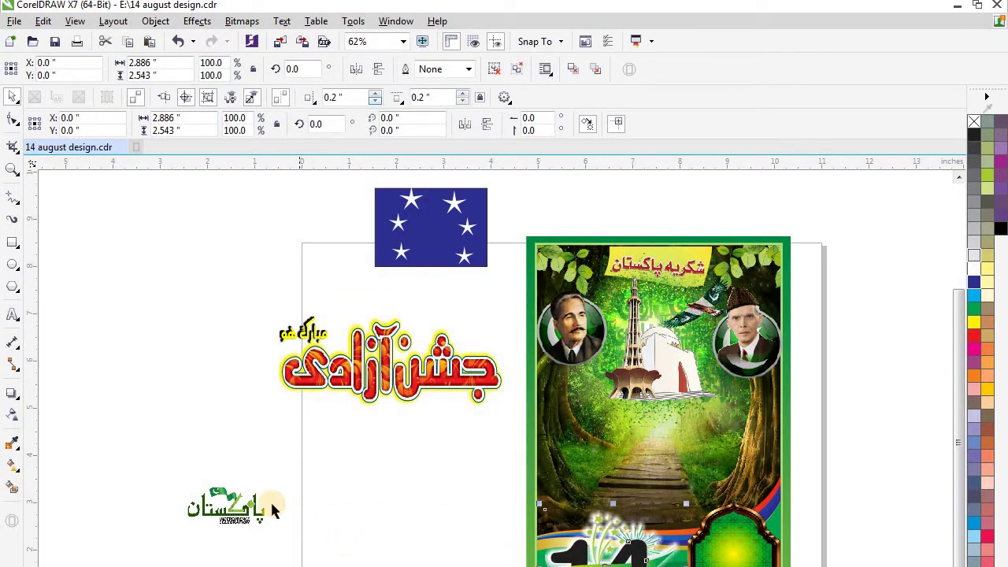
- Place the green پاکستان logo on the poster beneath the moustache portrait
left_click(236, 507)
left_click_drag(227, 508, 576, 414)
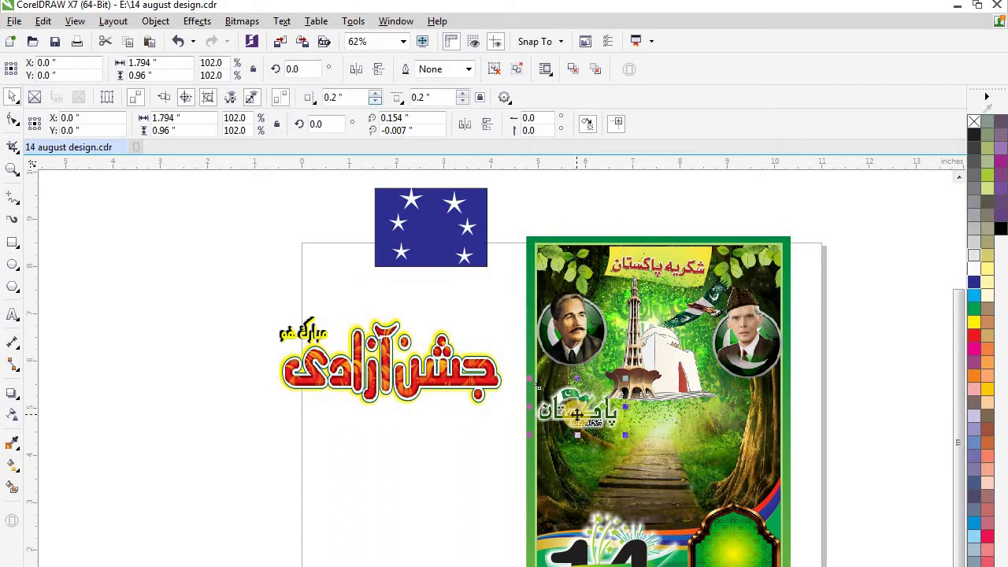
left_click(404, 452)
- Place the red and yellow جشن آزادی title above the 14 graphic, nudge it down, and raise the پاکستان logo slightly
left_click(396, 375)
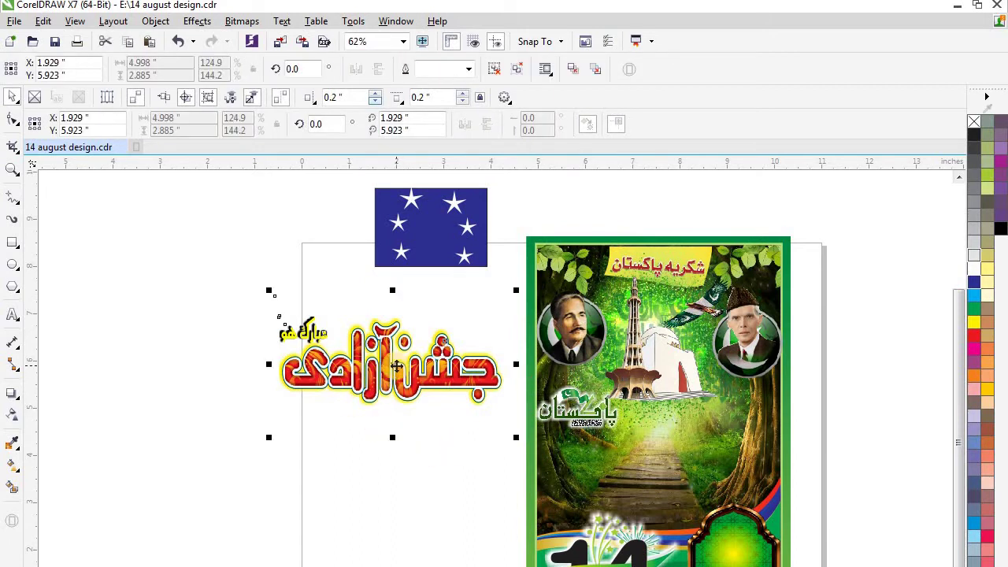
left_click_drag(396, 365, 662, 469)
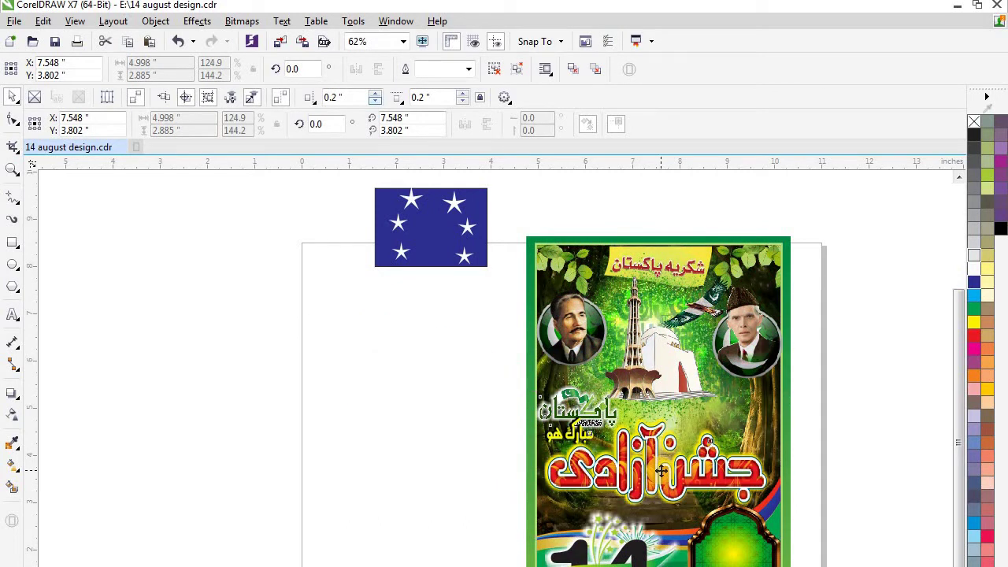
key("Down")
key("Down")
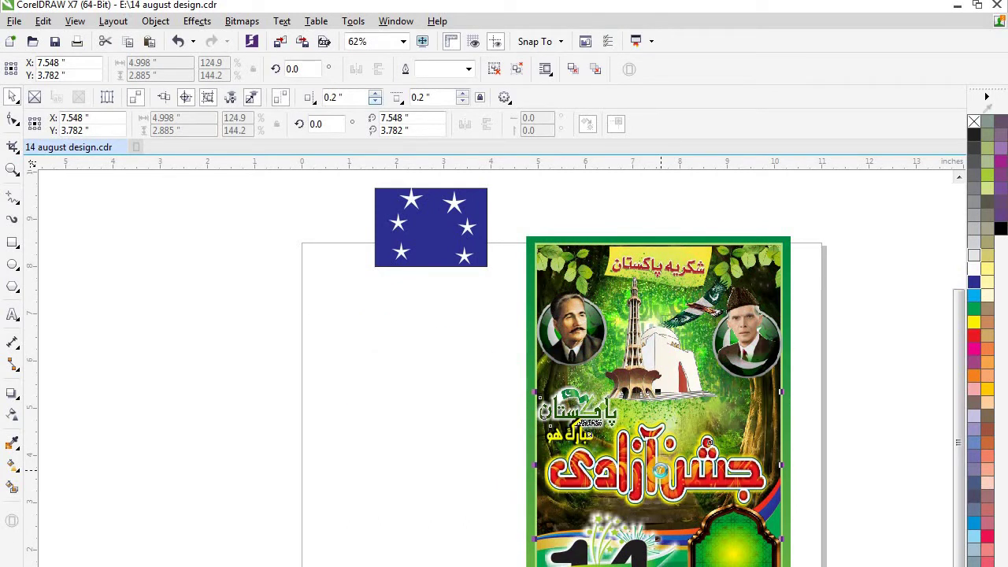
left_click(569, 408, "ctrl")
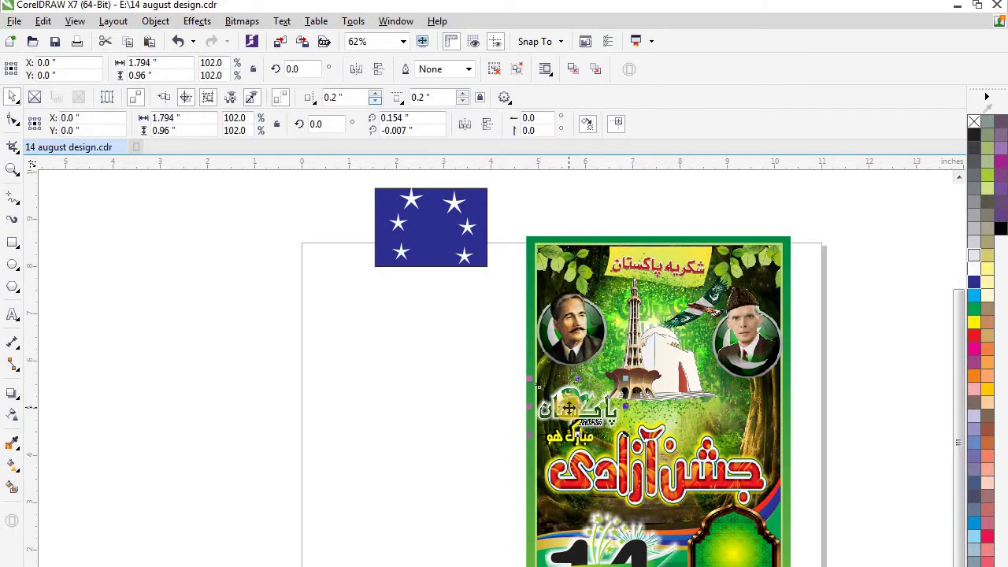
left_click_drag(568, 408, 567, 403)
left_click(461, 346)
- Pull the left group of three white stars off the blue rectangle and delete it
left_click(409, 211)
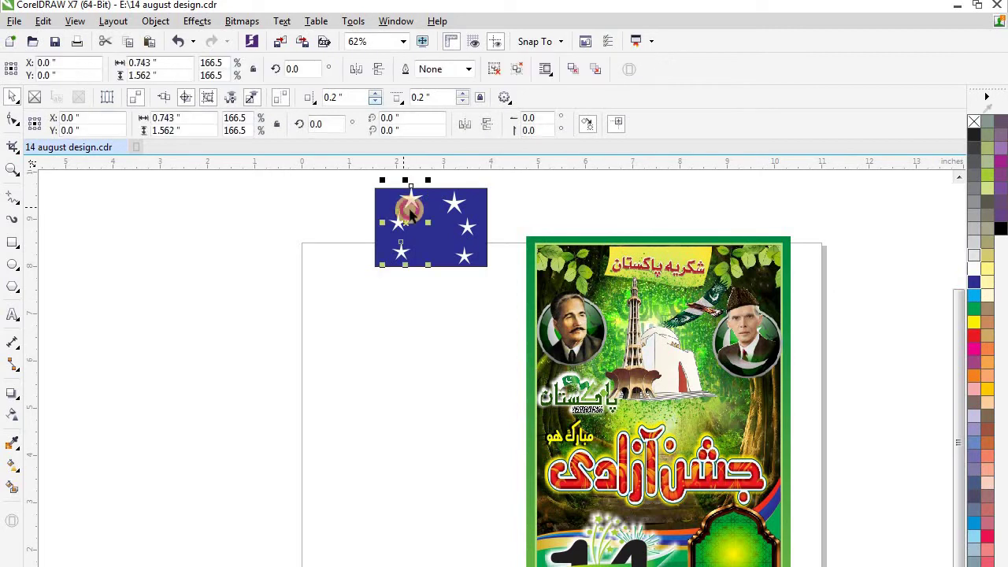
left_click_drag(404, 220, 396, 325)
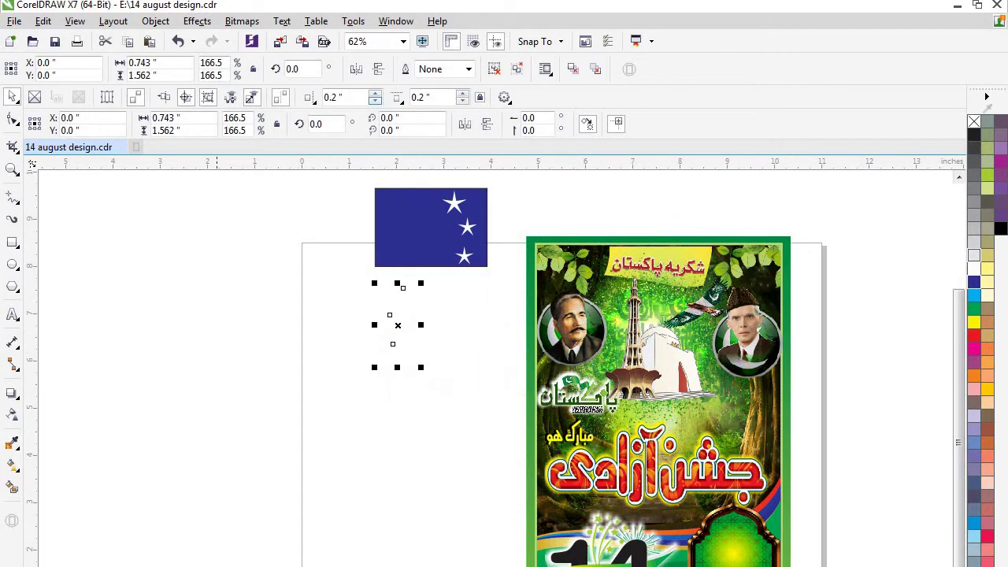
key("Delete")
- Place the two grey jet aircraft on the poster, one above each end of the جشن آزادی title
left_click_drag(202, 566, 727, 435)
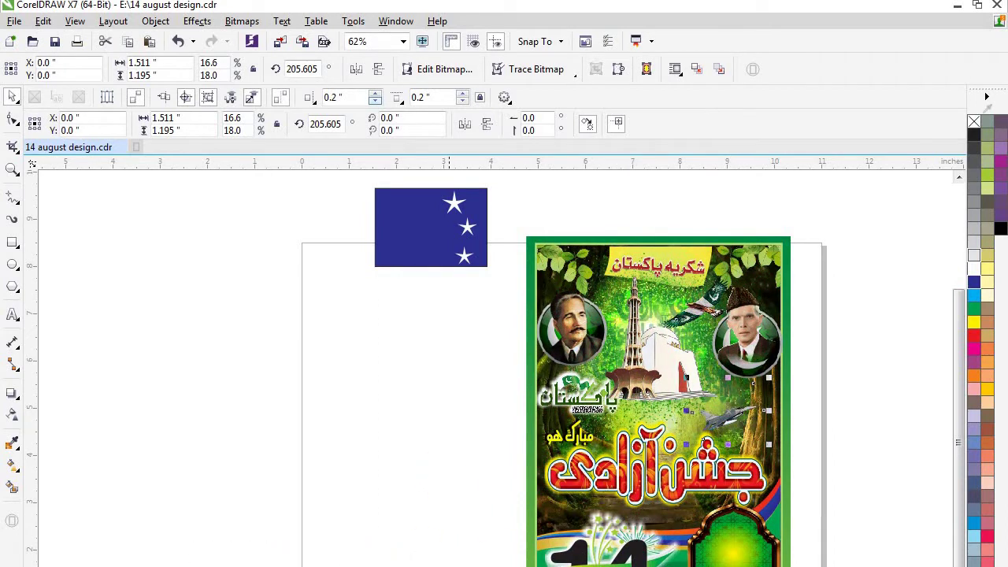
scroll(504, 362, "left", 3)
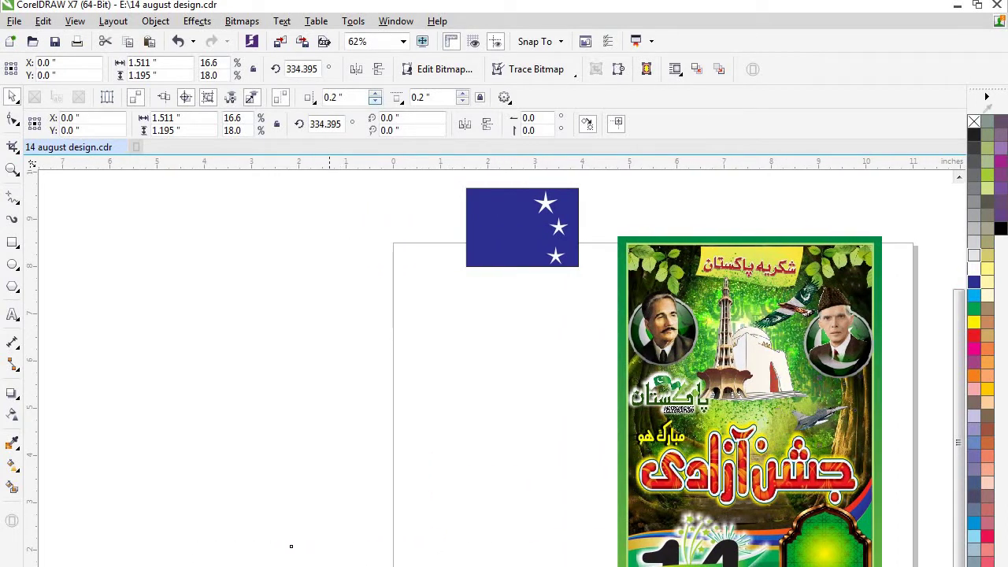
left_click_drag(319, 566, 684, 420)
- Open the poster frame's PowerClip contents for editing and move the ornate arch slightly lower
left_click(757, 473)
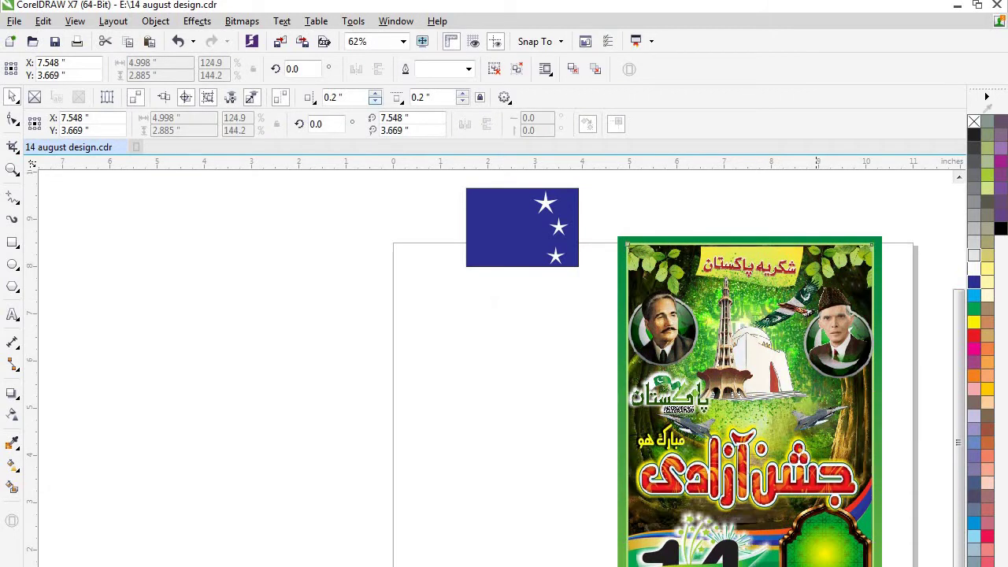
right_click(816, 452)
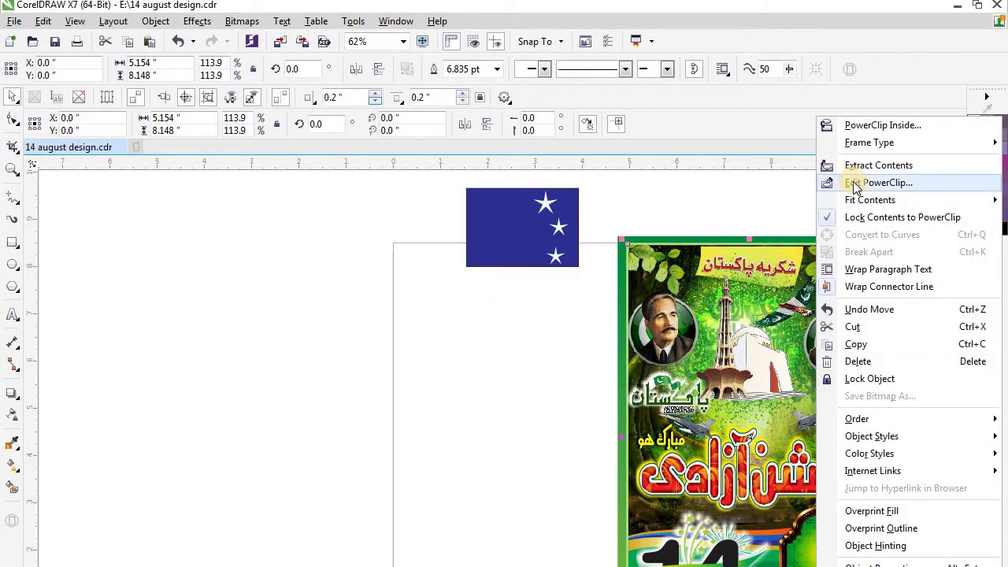
left_click(855, 183)
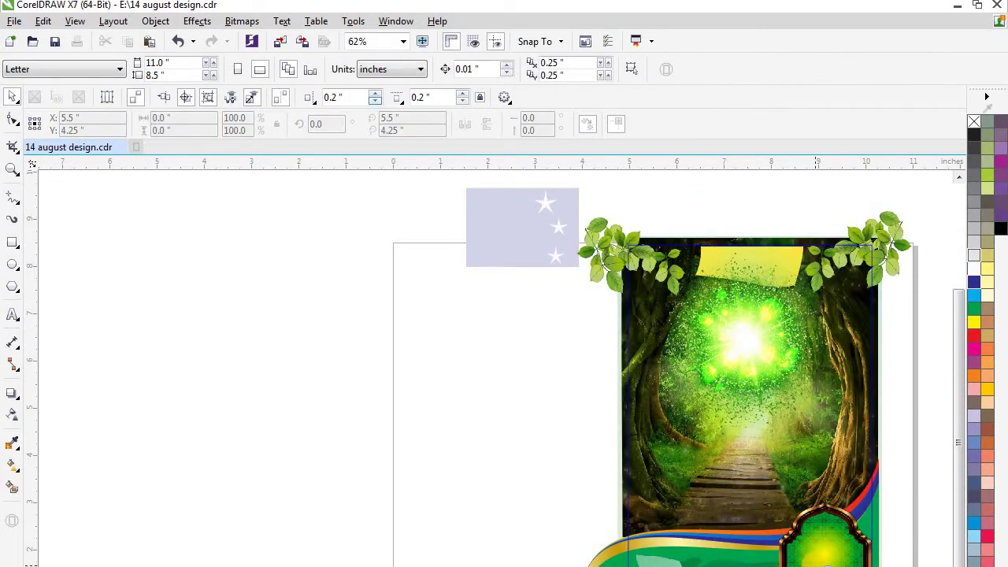
left_click_drag(816, 551, 818, 564)
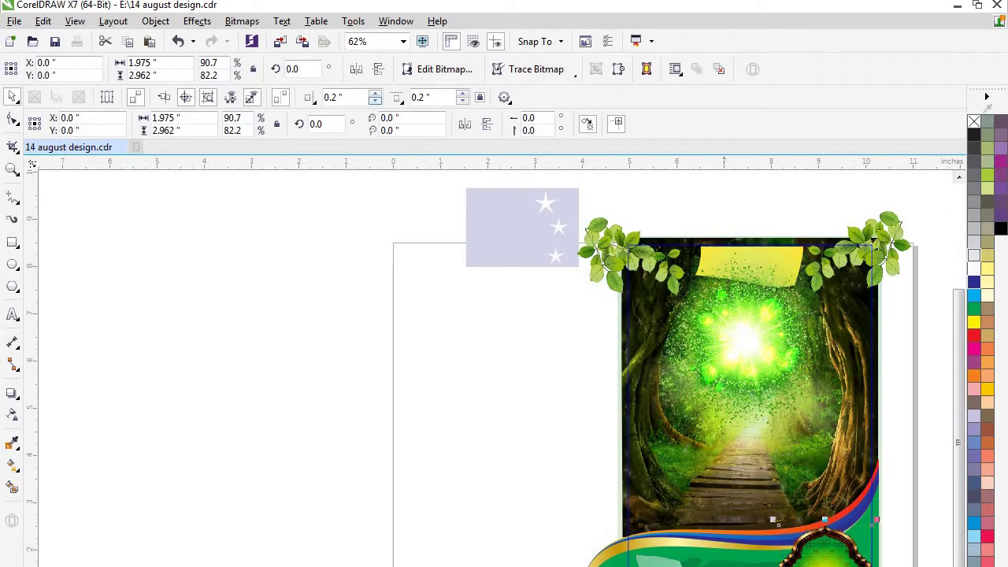
- Try to move the coloured wave bands lower behind the ornate arch
left_click(721, 561)
left_click_drag(726, 559, 726, 566)
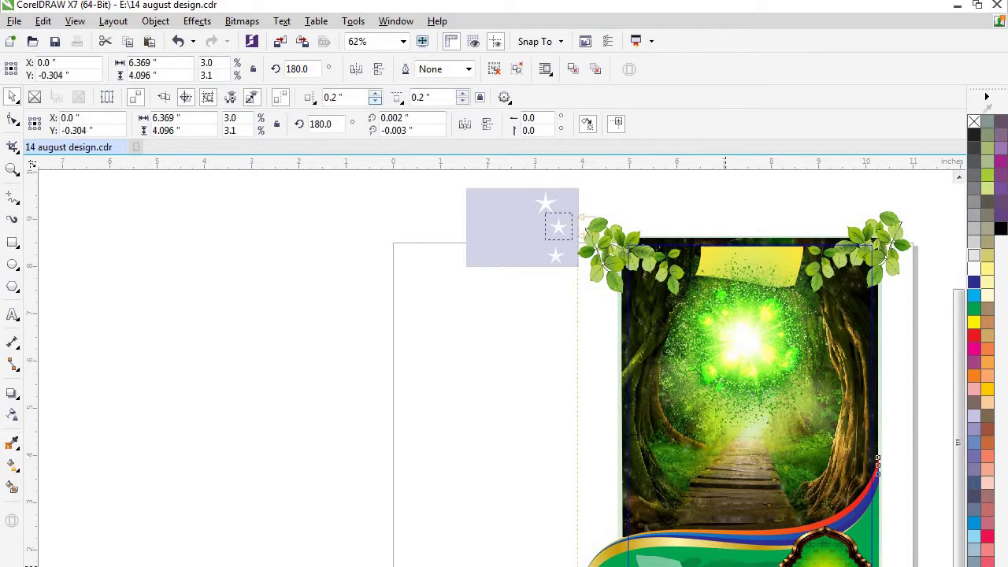
left_click(717, 564)
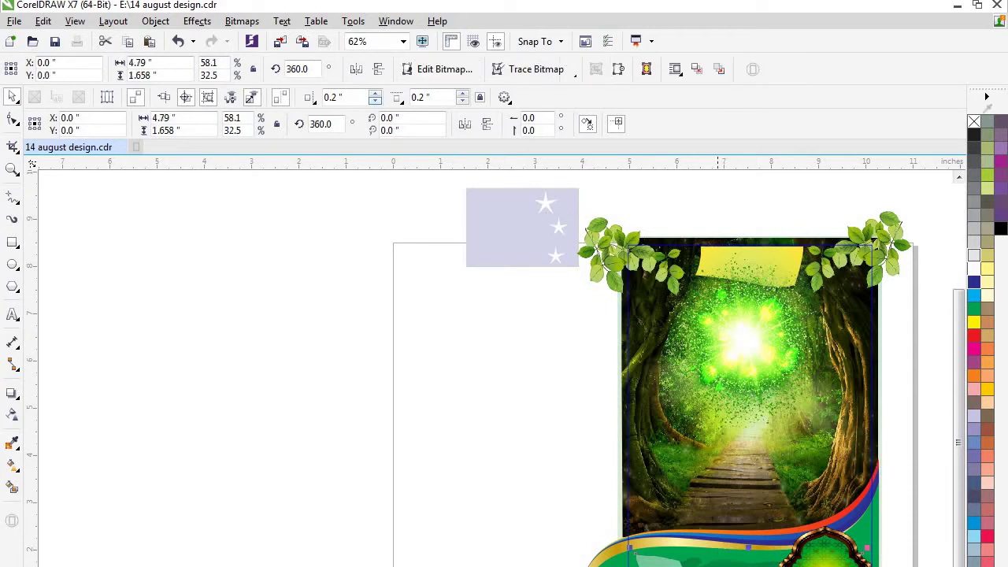
left_click(878, 465)
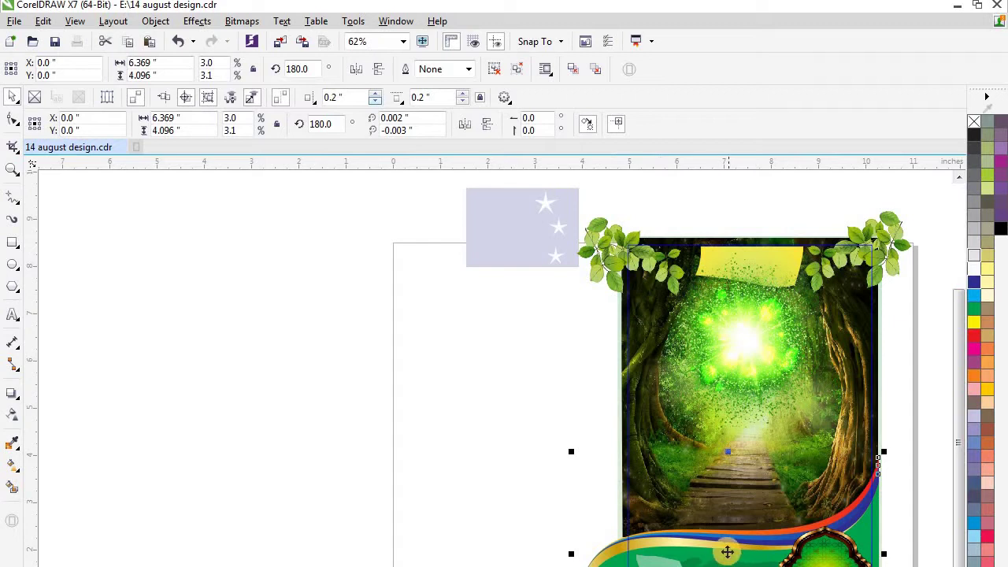
left_click_drag(727, 552, 727, 566)
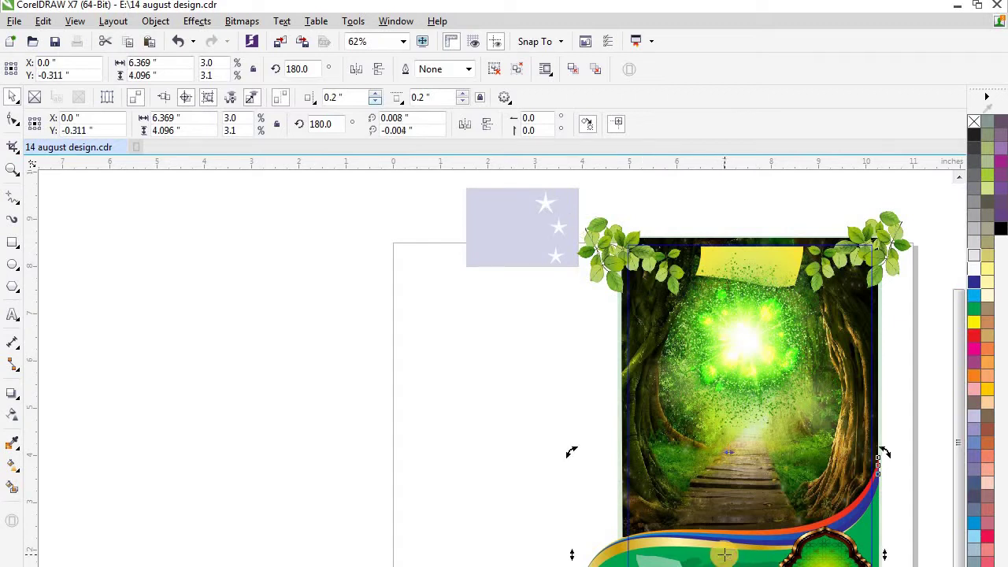
key("ctrl+z")
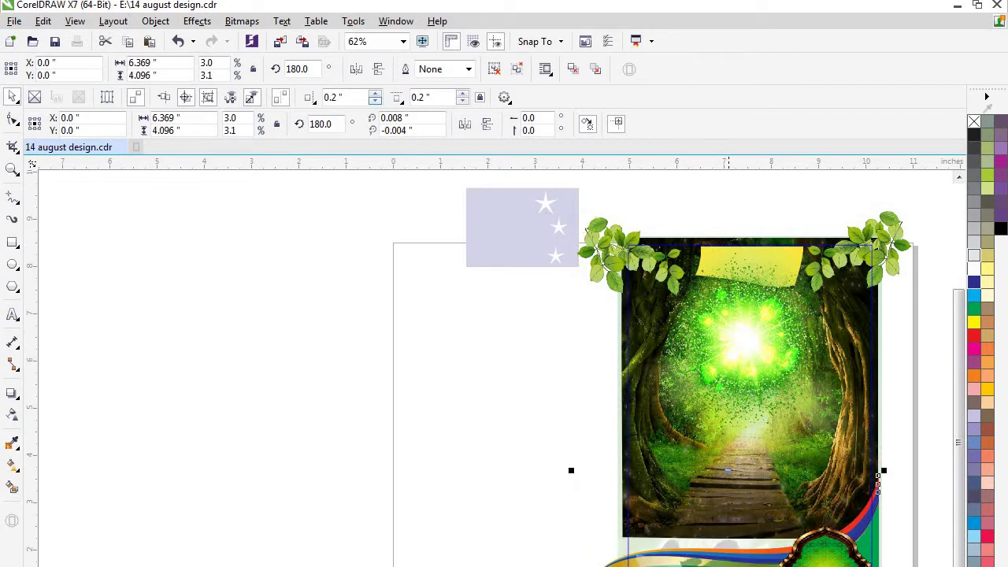
key("ctrl+z")
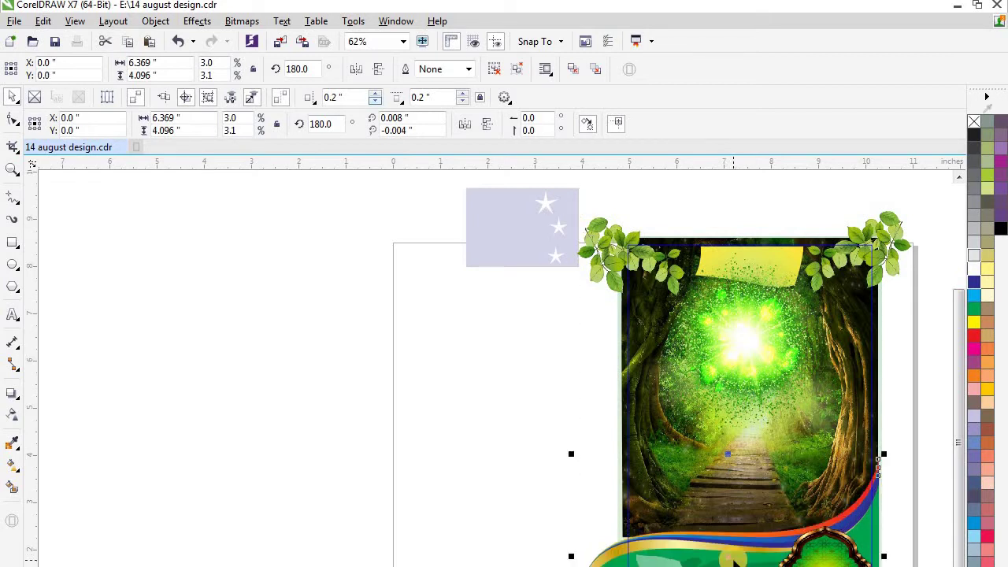
- Nudge the wave bands slightly up behind the arch and finish editing the PowerClip contents
left_click(700, 558)
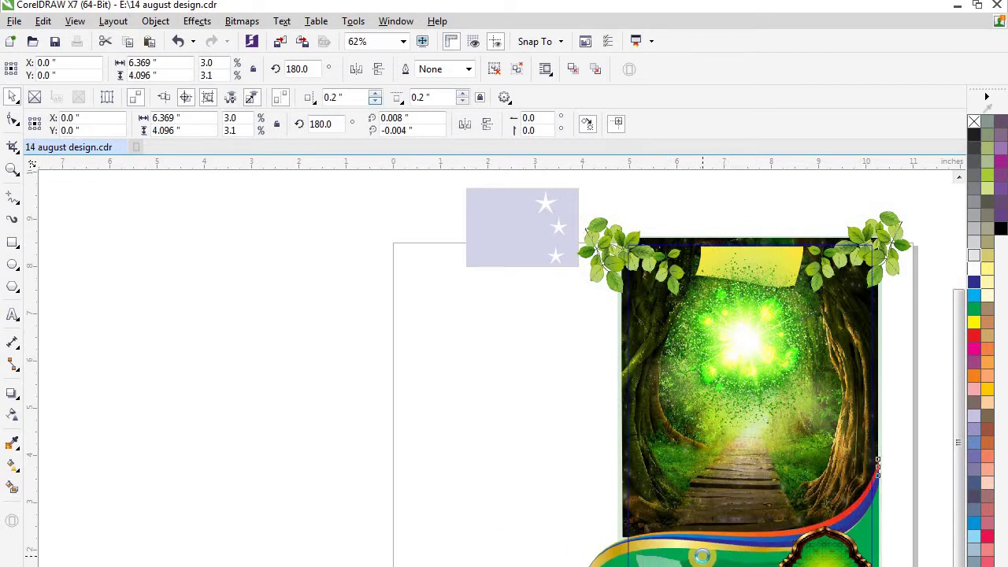
left_click_drag(701, 556, 702, 556)
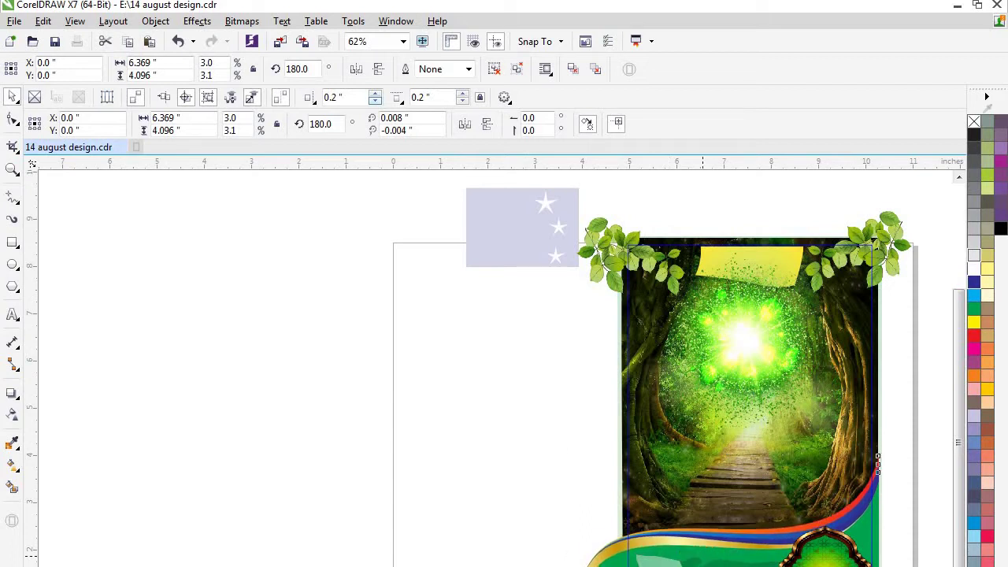
right_click(680, 551)
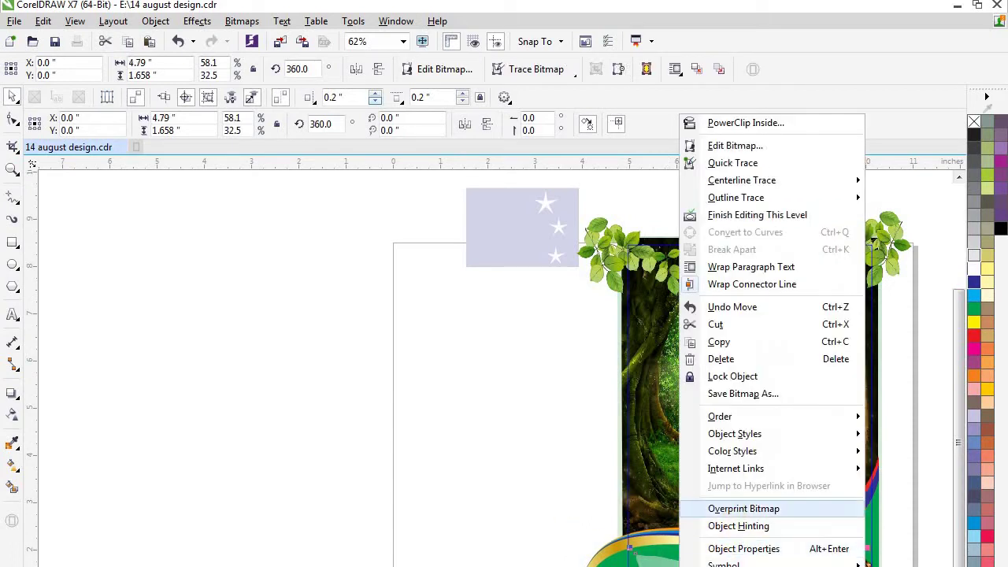
left_click(722, 213)
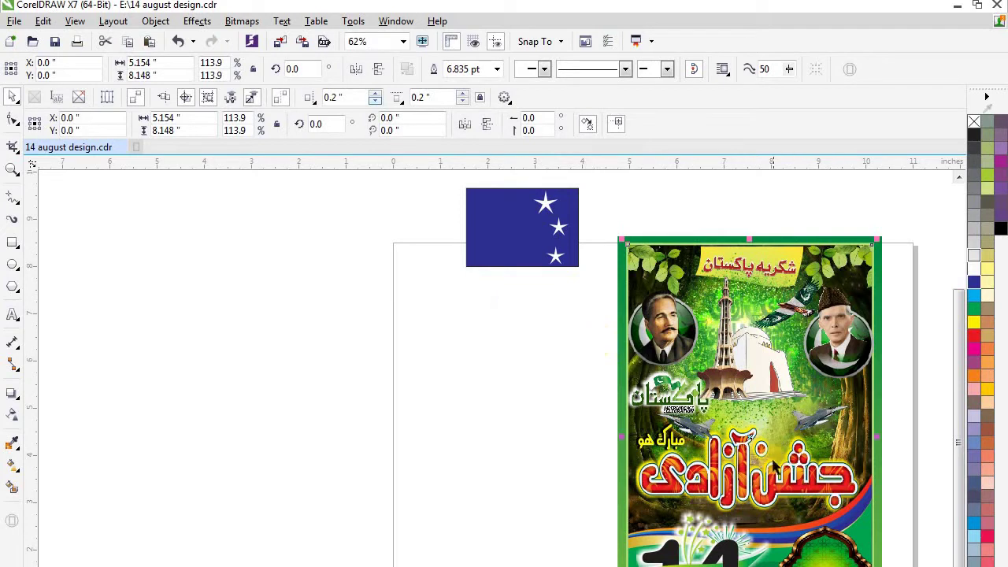
- Shift the red and yellow جشن آزادی title group and the 14 graphic slightly lower on the poster
left_click(765, 467)
left_click_drag(756, 473, 756, 486)
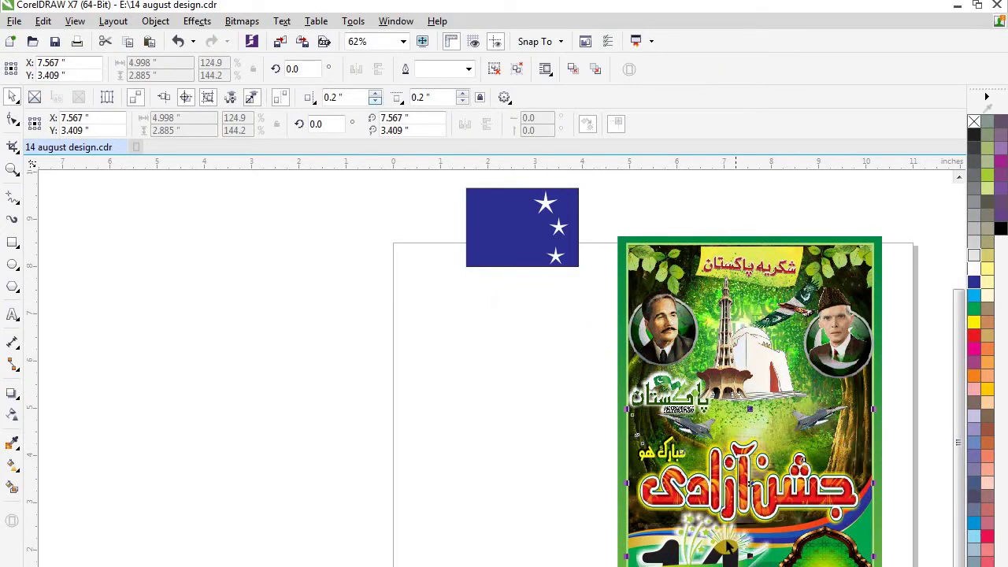
left_click(724, 544)
key("Down")
key("Down")
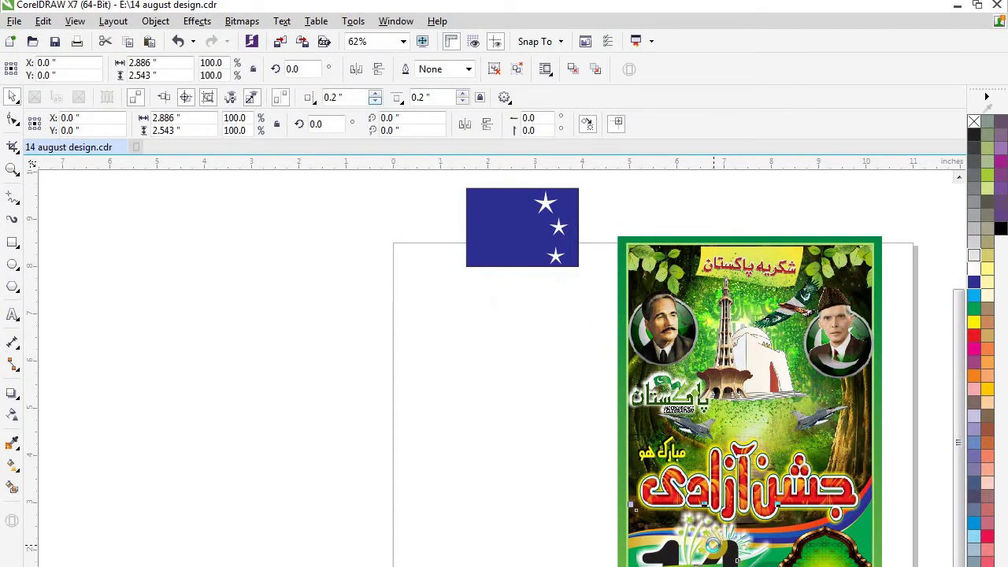
left_click_drag(713, 542, 713, 545)
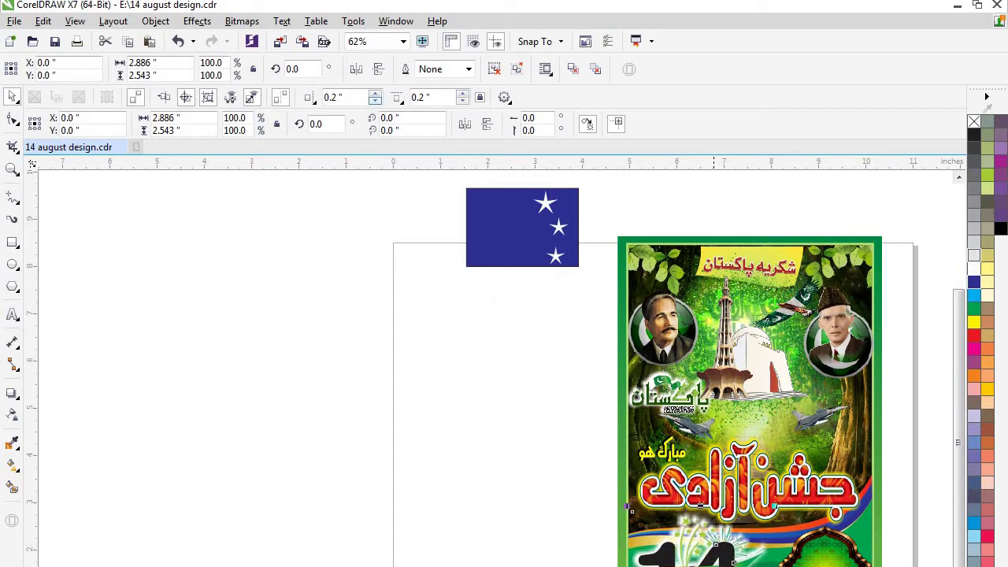
left_click(745, 490)
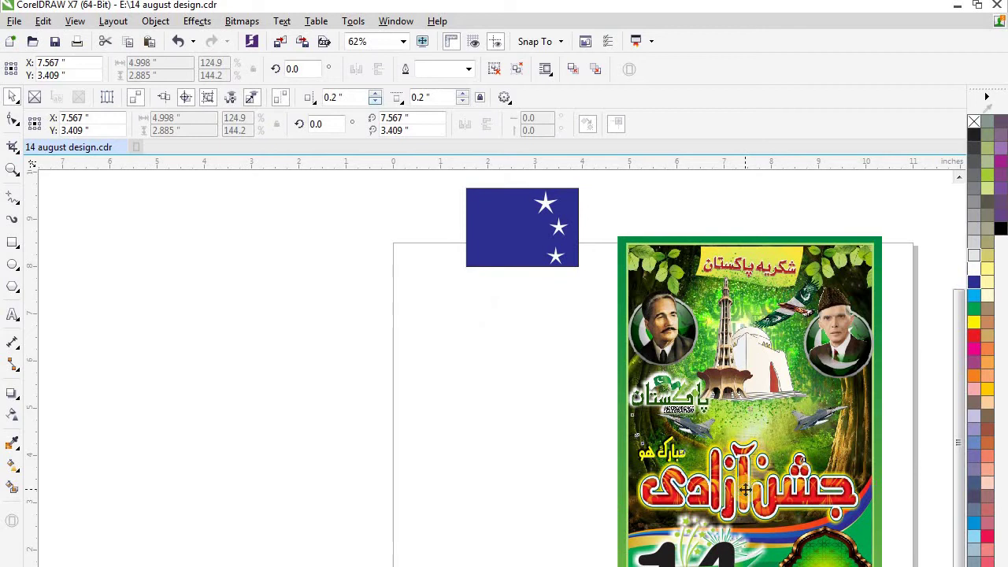
left_click_drag(745, 490, 745, 489)
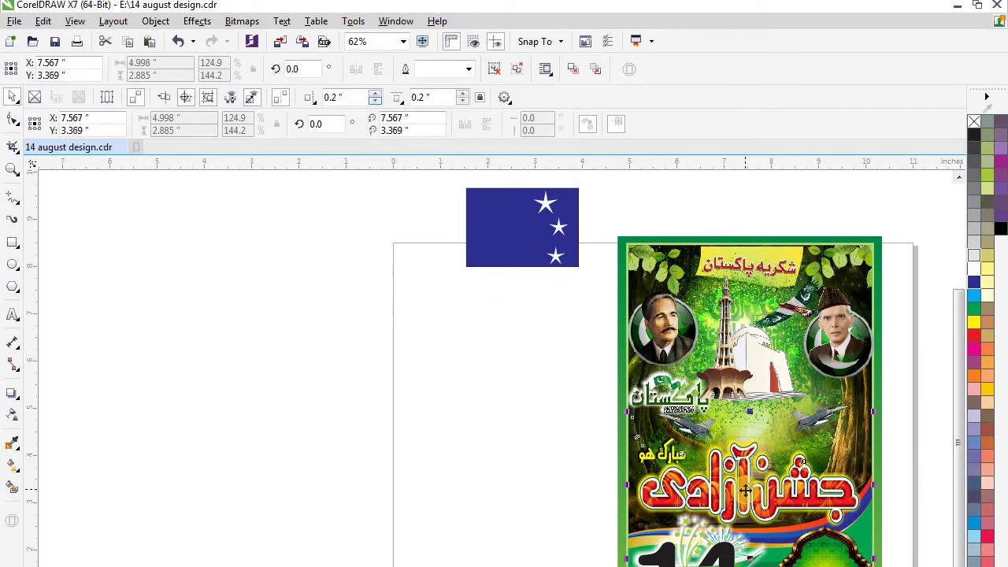
- Nudge the tower and white mausoleum artwork slightly sideways between the two portraits and deselect it
left_click(659, 400)
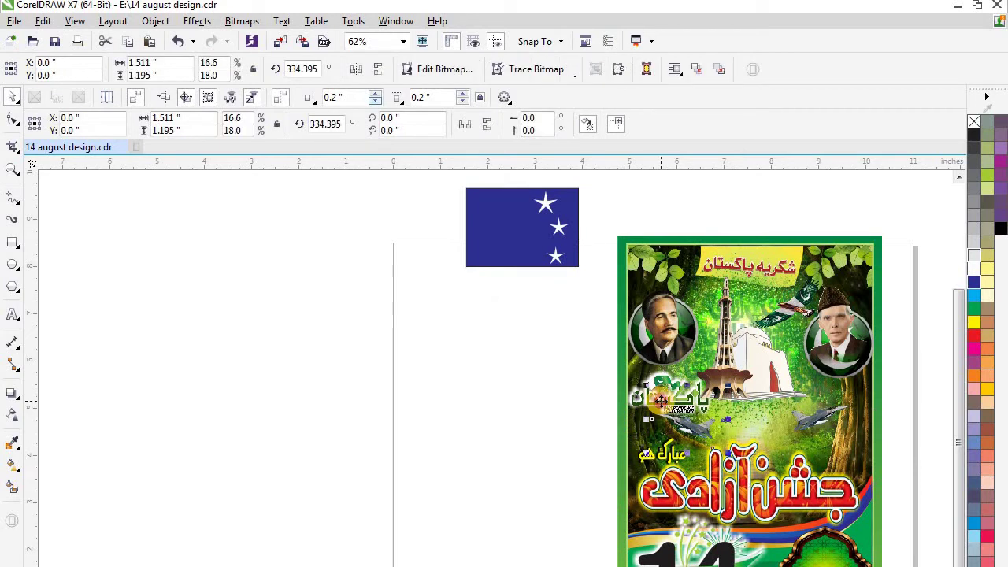
left_click(775, 375)
left_click_drag(775, 372, 776, 373)
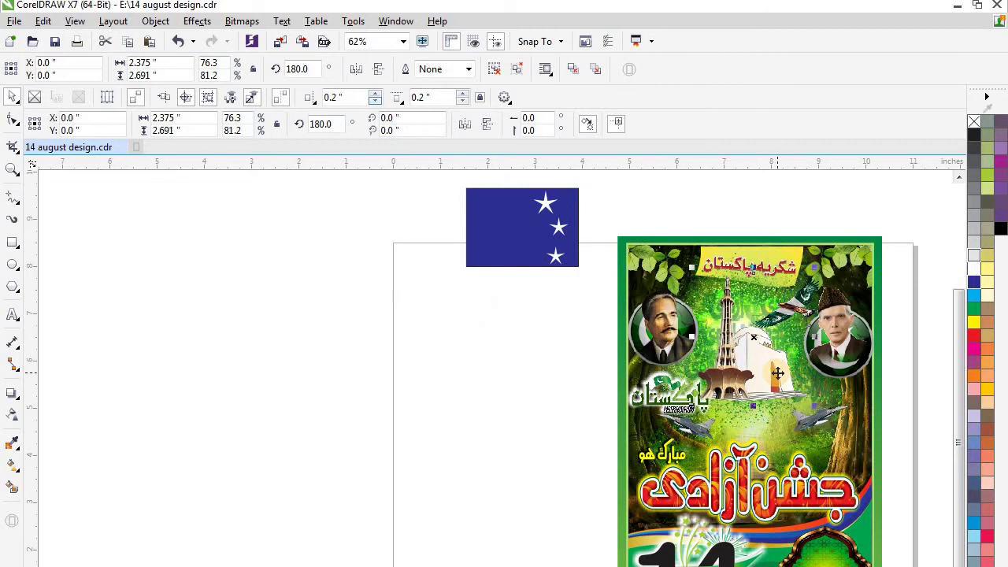
left_click(571, 350)
- Move the group of three white stars from the blue rectangle onto the poster, beneath the capped portrait
left_click(551, 228)
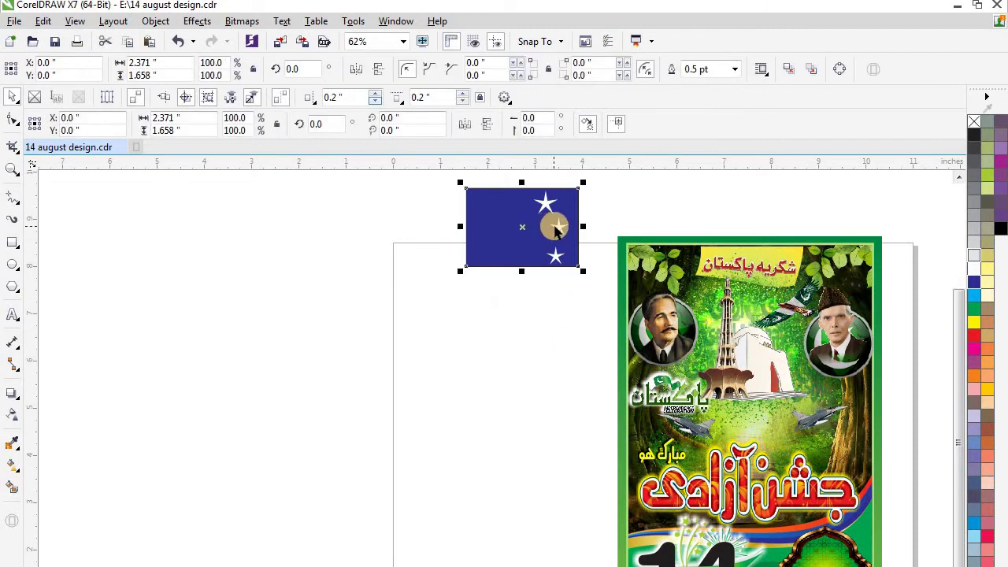
left_click(556, 227)
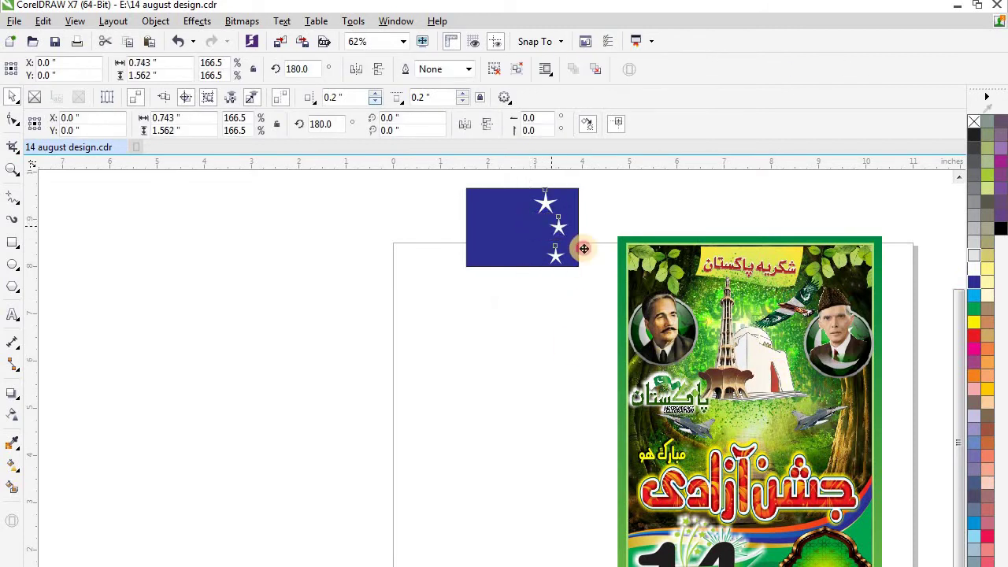
mouse_move(583, 248)
left_mouse_down()
mouse_move(841, 381)
mouse_move(866, 419)
mouse_move(860, 426)
left_mouse_up()
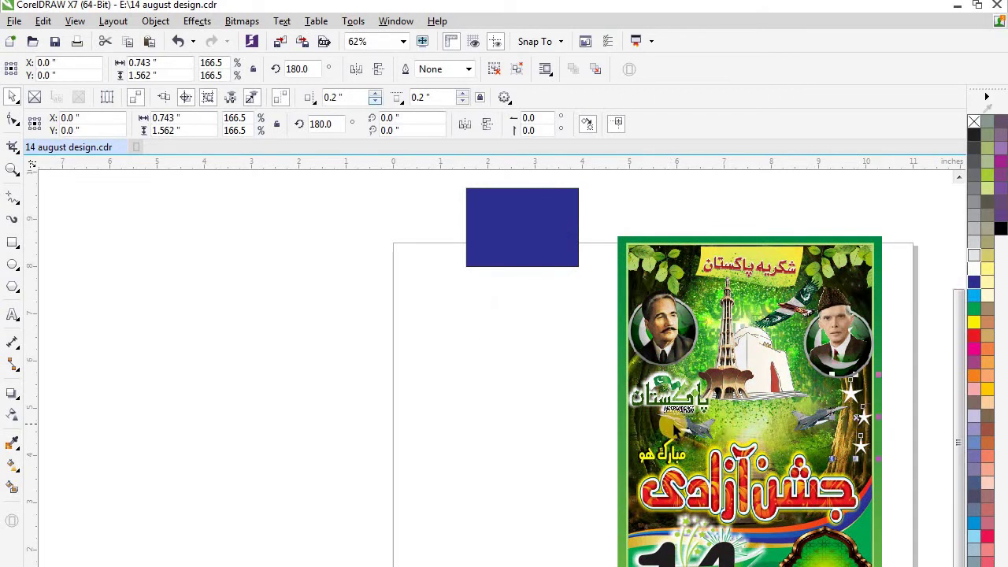
- Pull the jet beneath the moustache portrait off the poster and centre the green پاکستان logo beneath the monuments
left_click(671, 422)
mouse_move(693, 405)
left_mouse_down()
mouse_move(736, 410)
mouse_move(573, 418)
left_mouse_up()
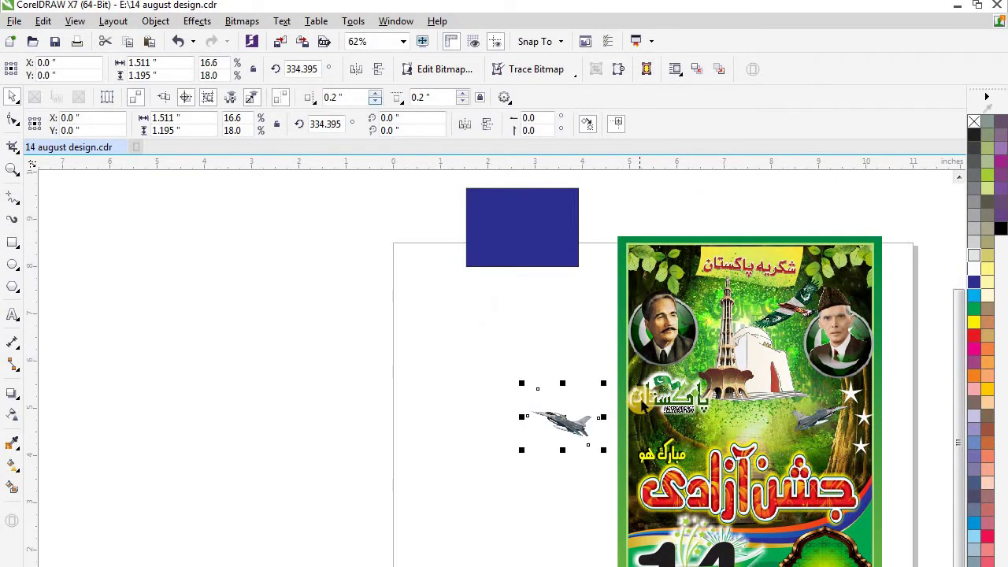
left_click(675, 393)
left_click_drag(676, 392, 780, 423)
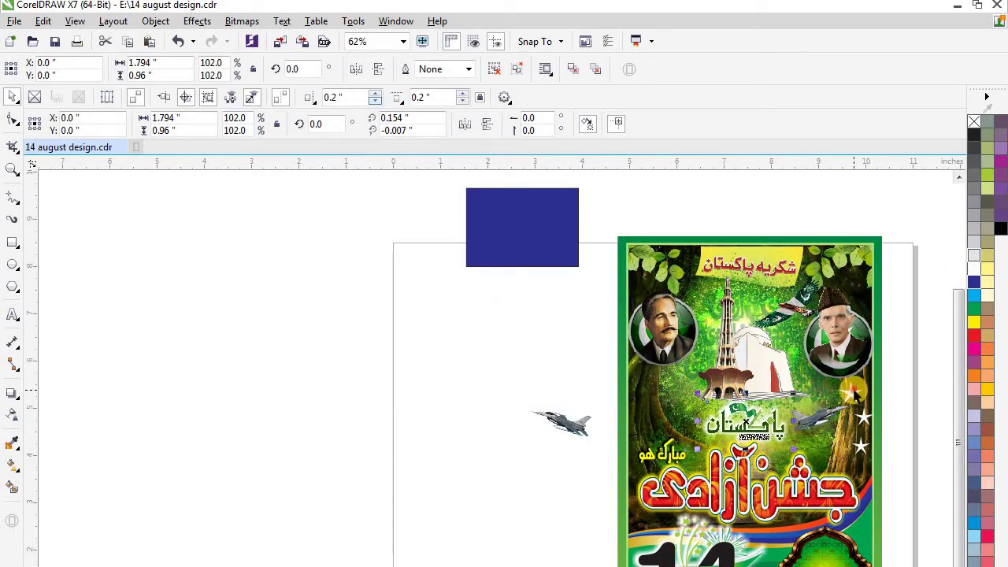
left_click(851, 392)
right_click(855, 417)
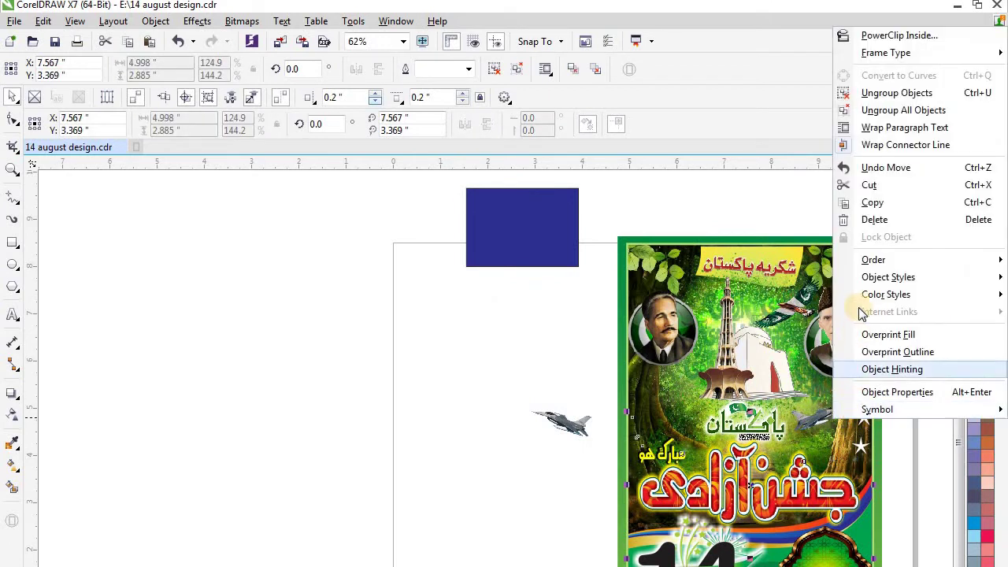
left_click(870, 217)
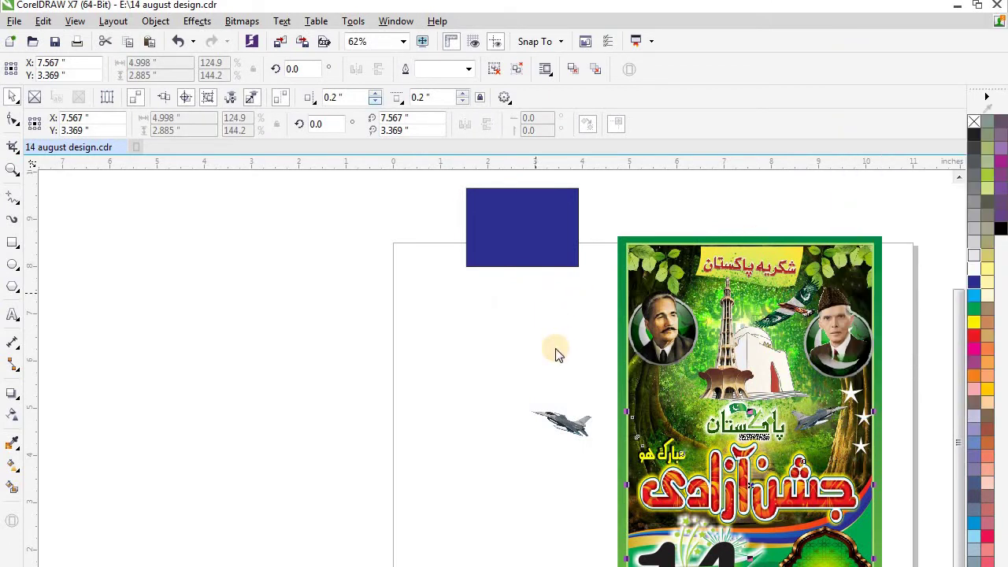
right_click(536, 293)
left_click(577, 395)
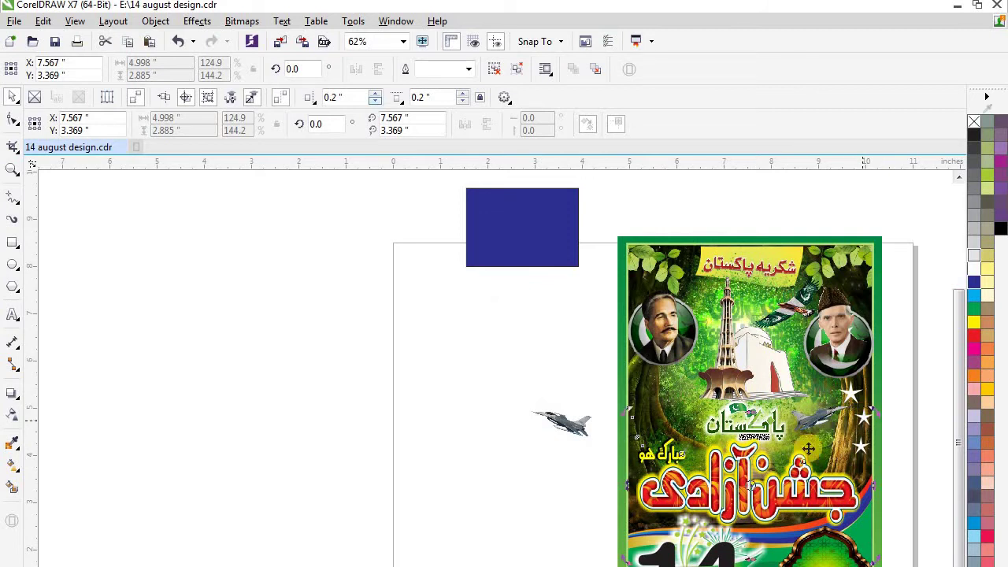
left_click_drag(753, 485, 540, 441)
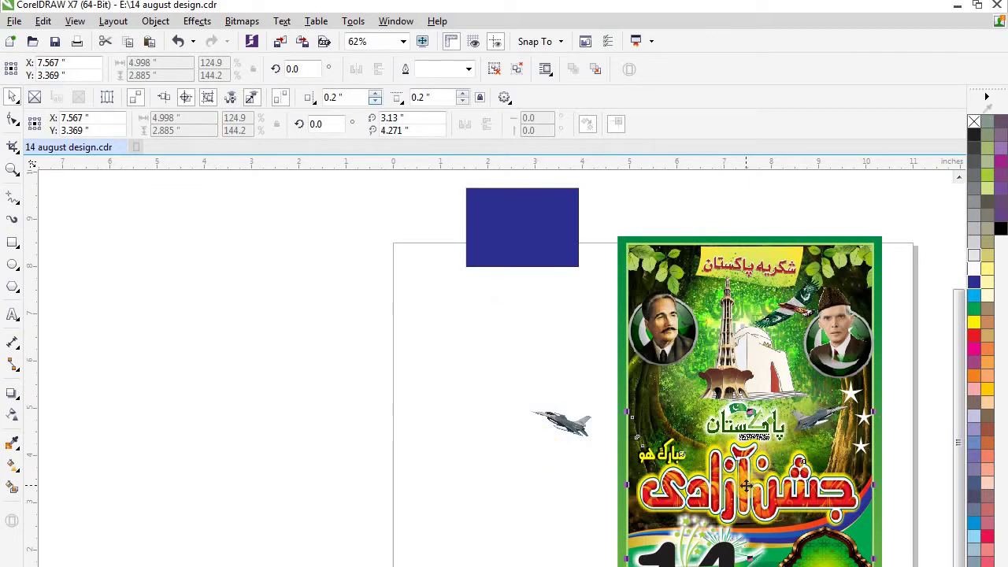
left_click_drag(750, 484, 423, 439)
right_click(423, 439)
key("Delete")
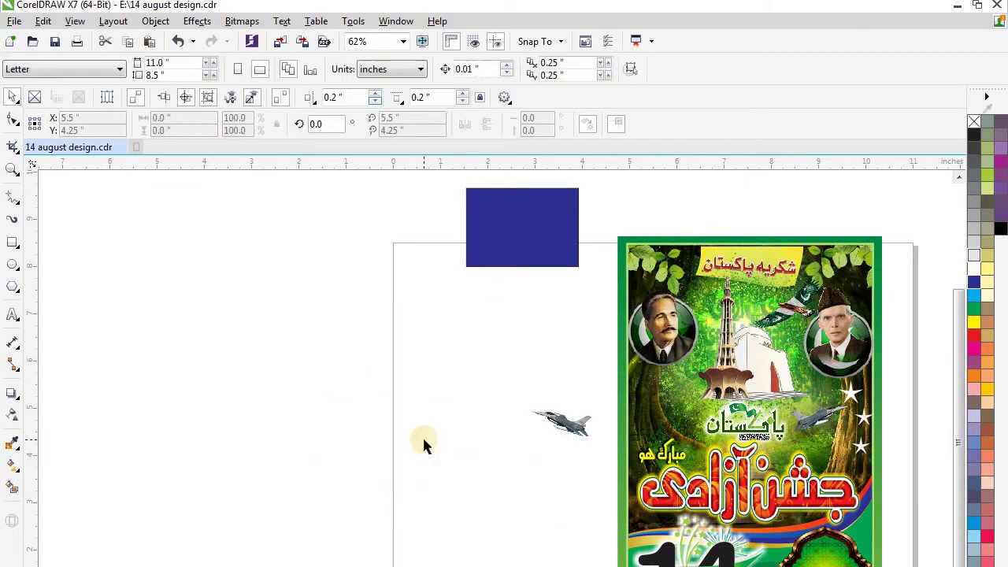
left_click(845, 396)
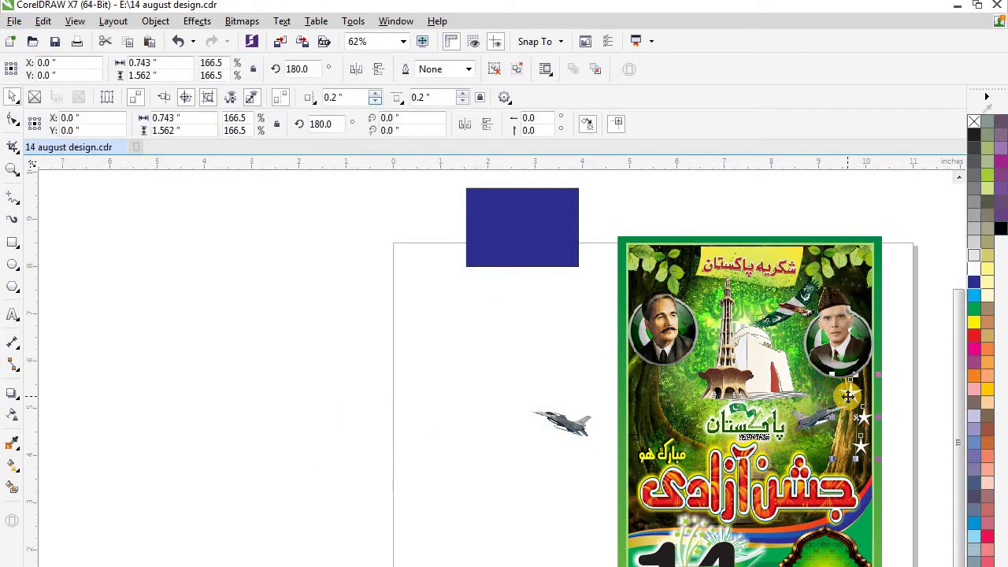
left_click(858, 406)
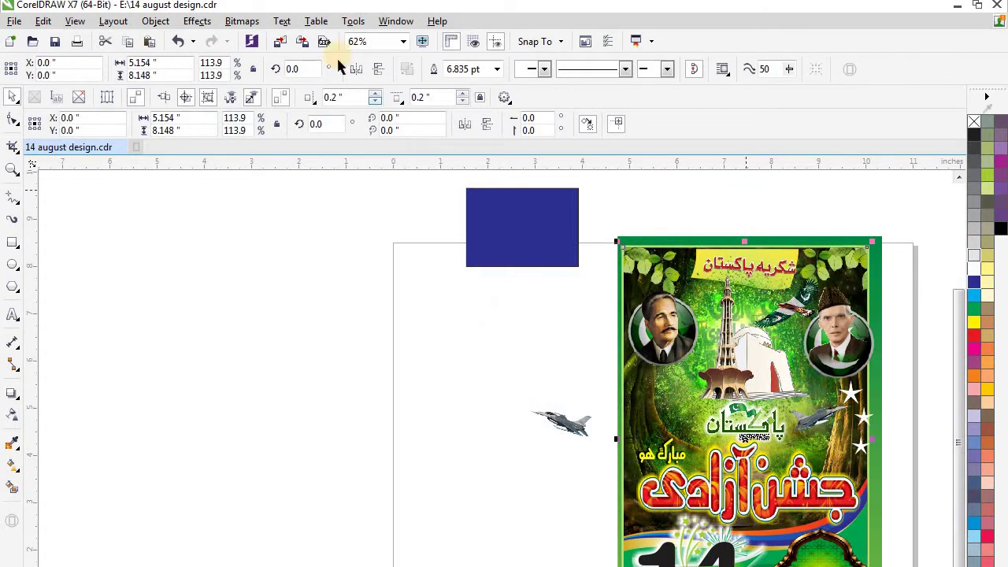
left_click(180, 41)
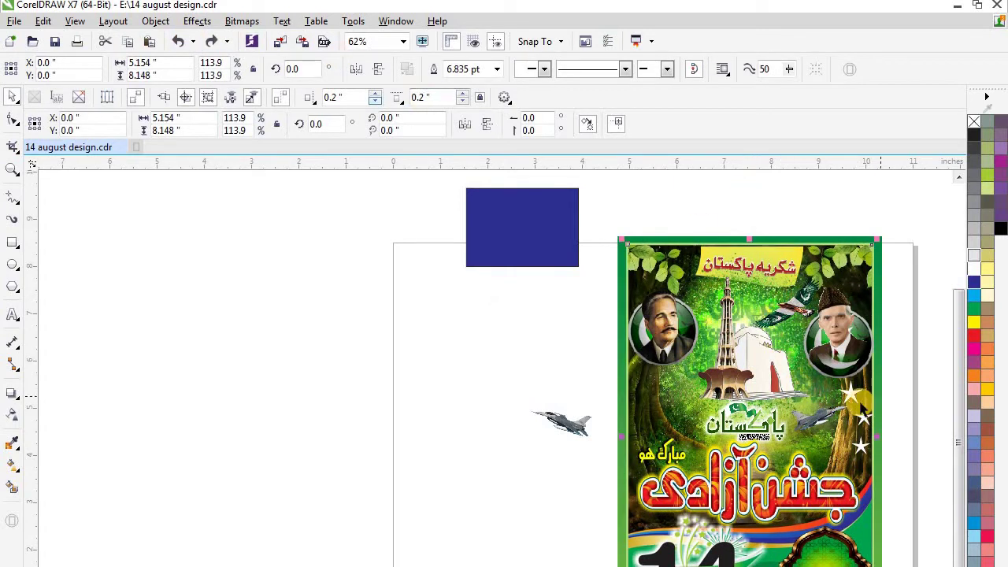
- Place a copy of the three white stars beneath the moustache portrait and mirror it horizontally
left_click(852, 395)
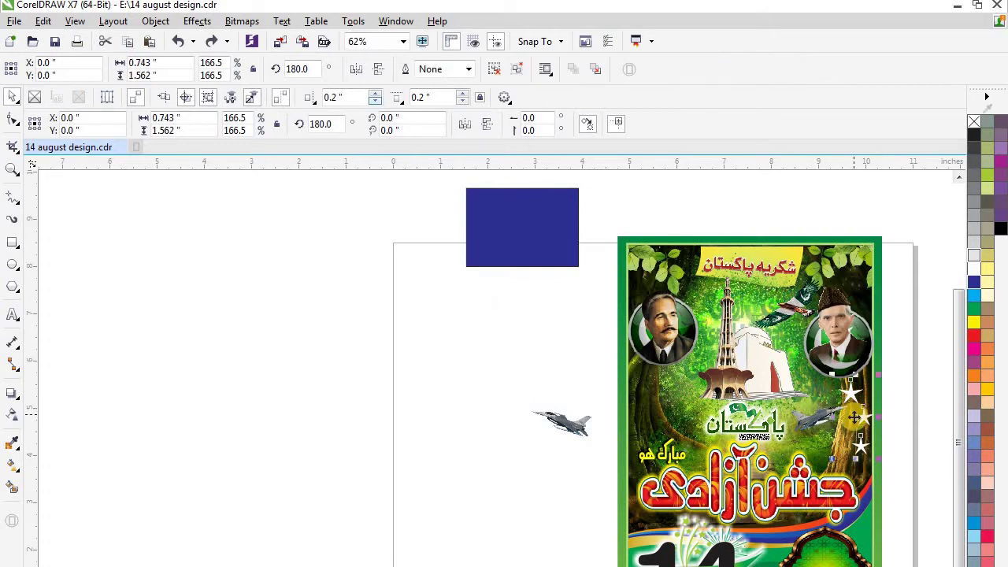
left_click_drag(854, 418, 669, 410)
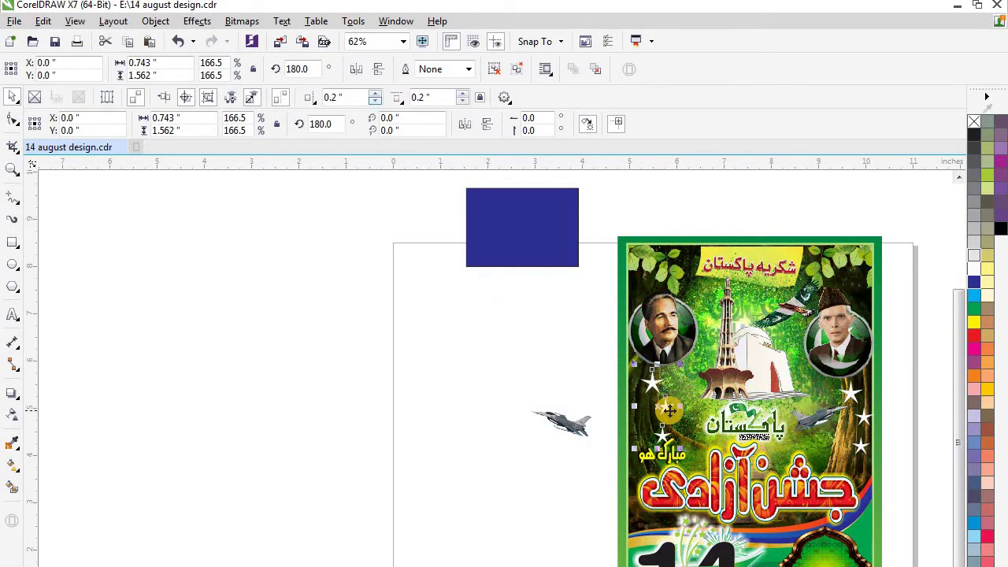
left_click(381, 71)
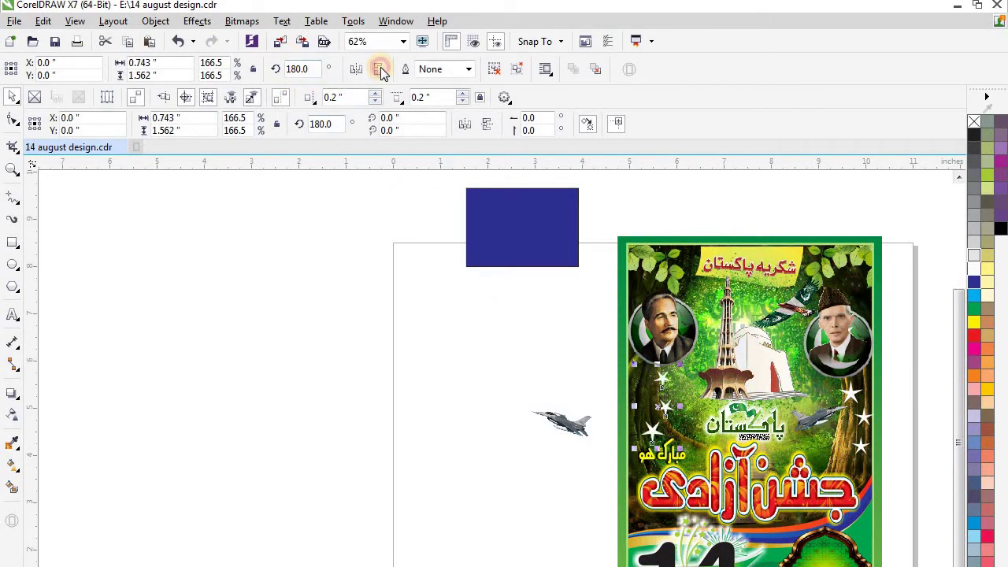
left_click(380, 70)
left_click(347, 71)
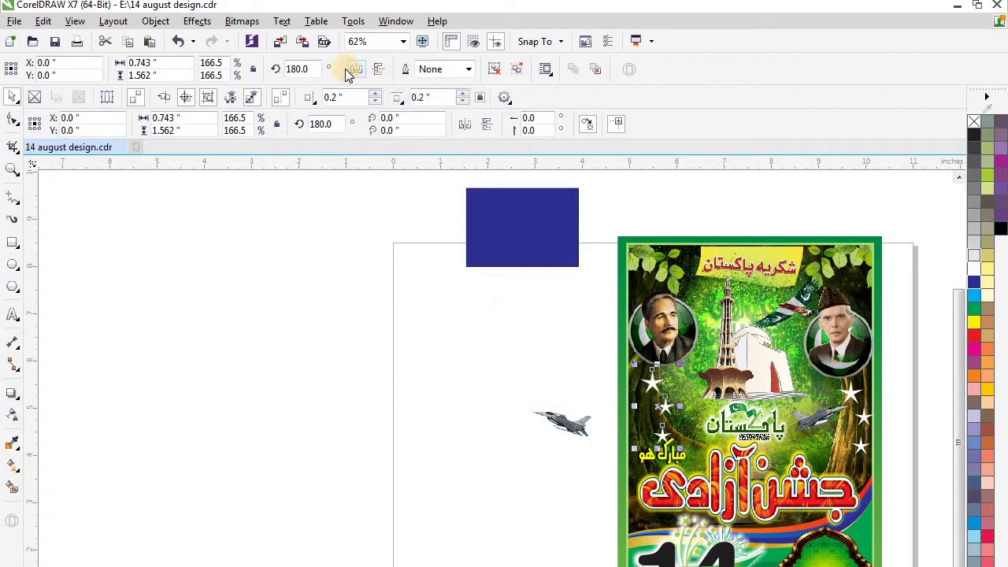
- Move the loose jet onto the poster beneath the moustache portrait, beside the green پاکستان logo
left_click(570, 425)
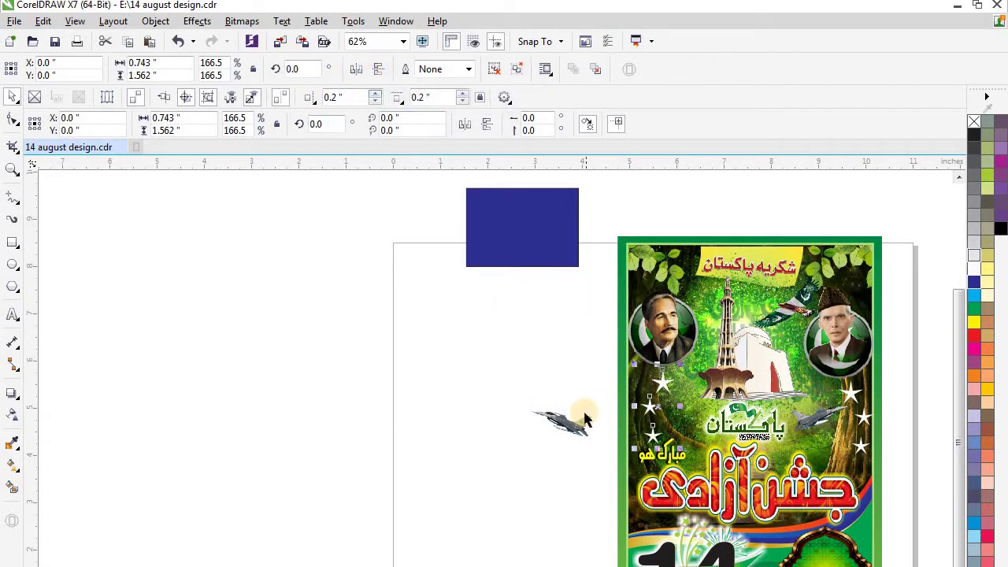
left_click(576, 425)
left_click_drag(575, 425, 688, 413)
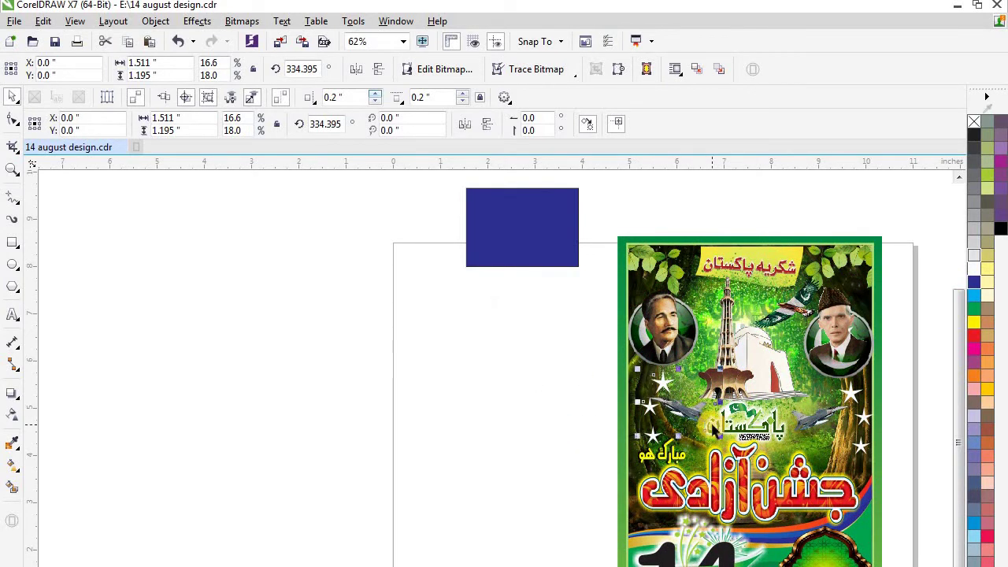
left_click_drag(661, 409, 664, 409)
left_click(551, 419)
- Shift the copied star group slightly outward toward the poster's border and deselect it
left_click(645, 408)
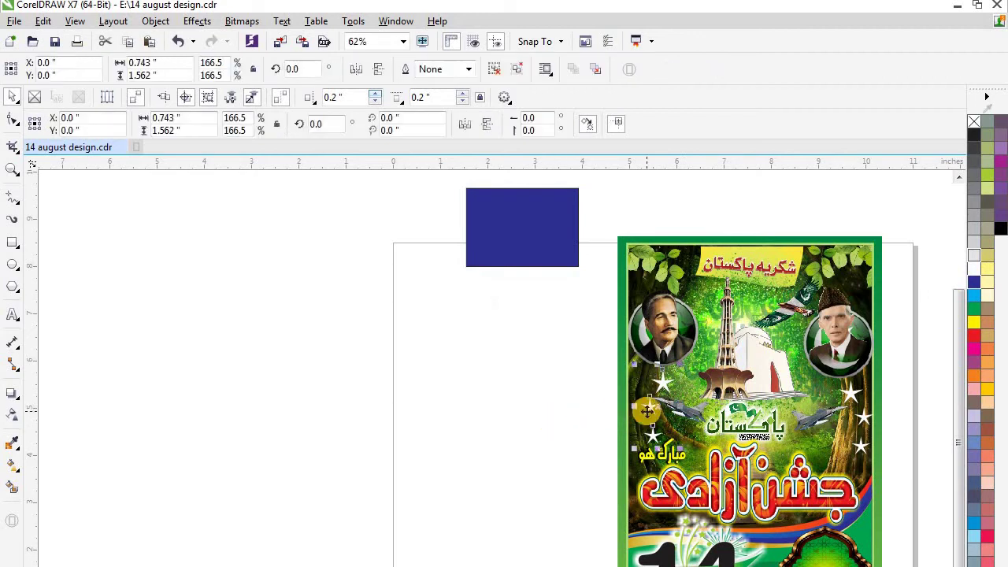
left_click_drag(653, 435, 643, 436)
left_click(514, 413)
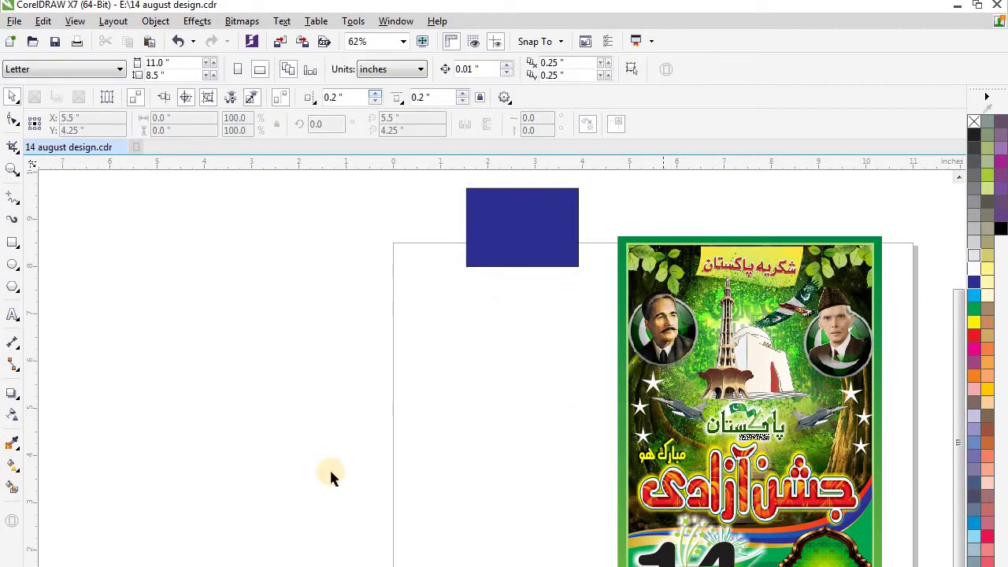
- Import the boy's cutout photo and the black Urdu name lettering, and ungroup the lettering
left_click(15, 20)
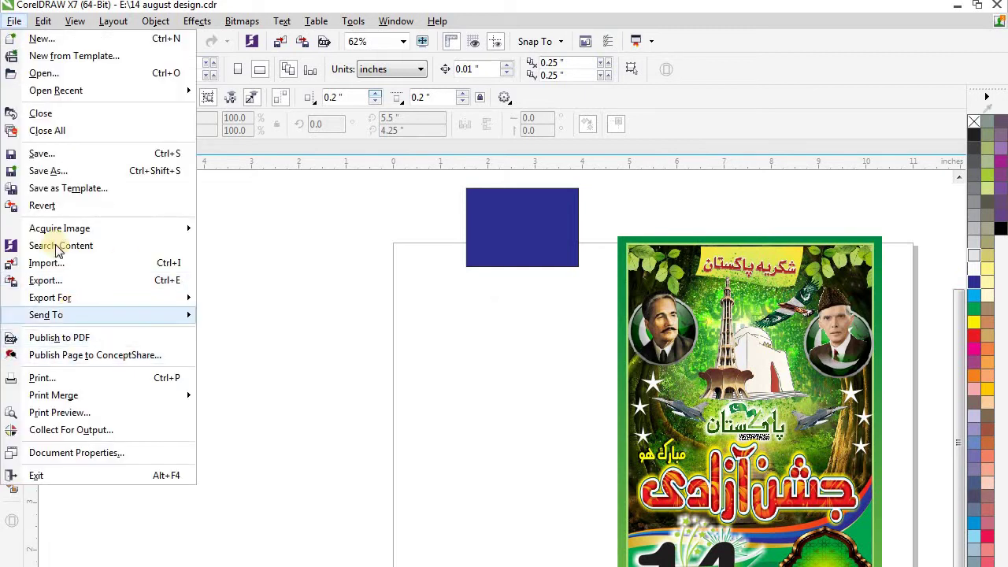
left_click(57, 271)
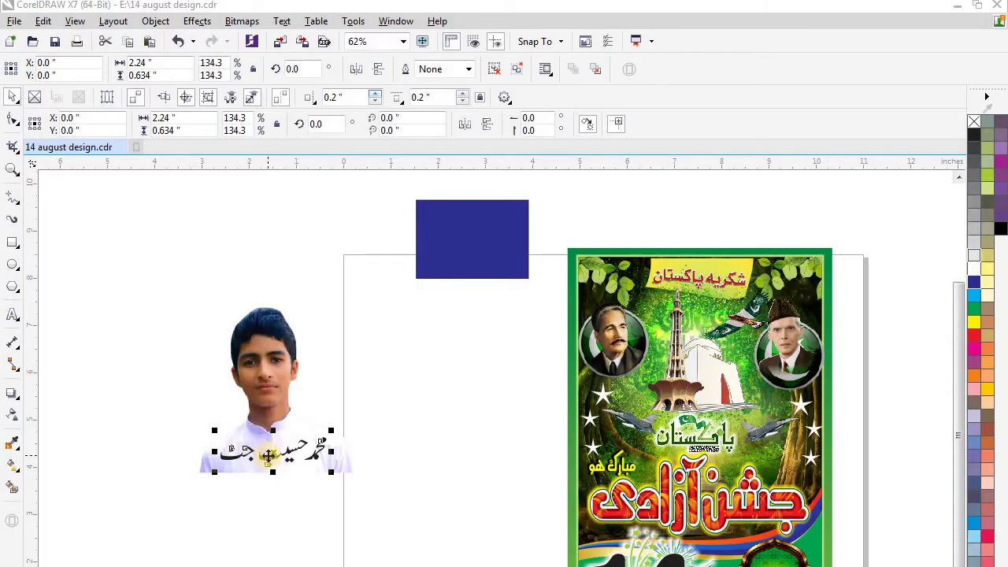
scroll(272, 452, "up", 2)
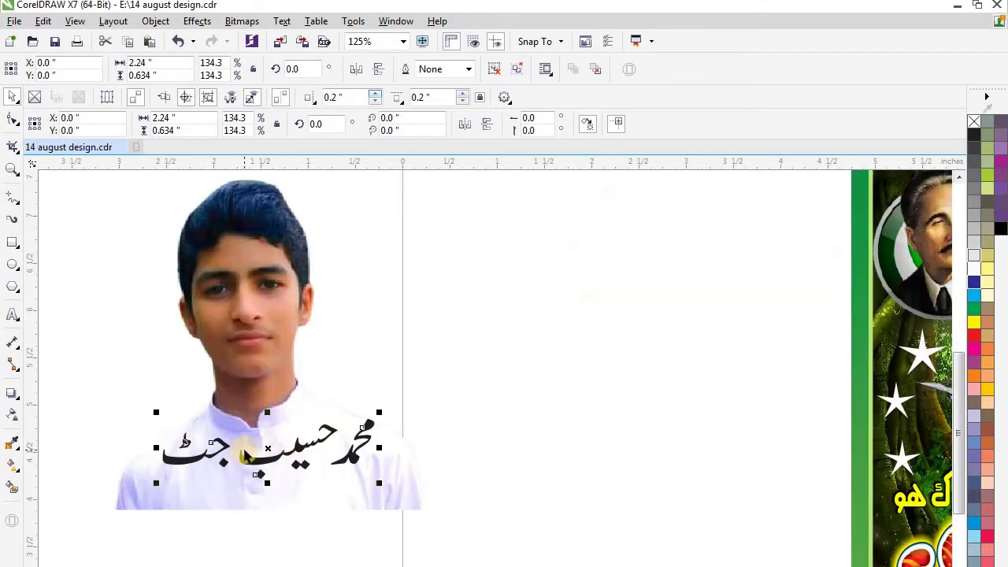
key("ctrl+u")
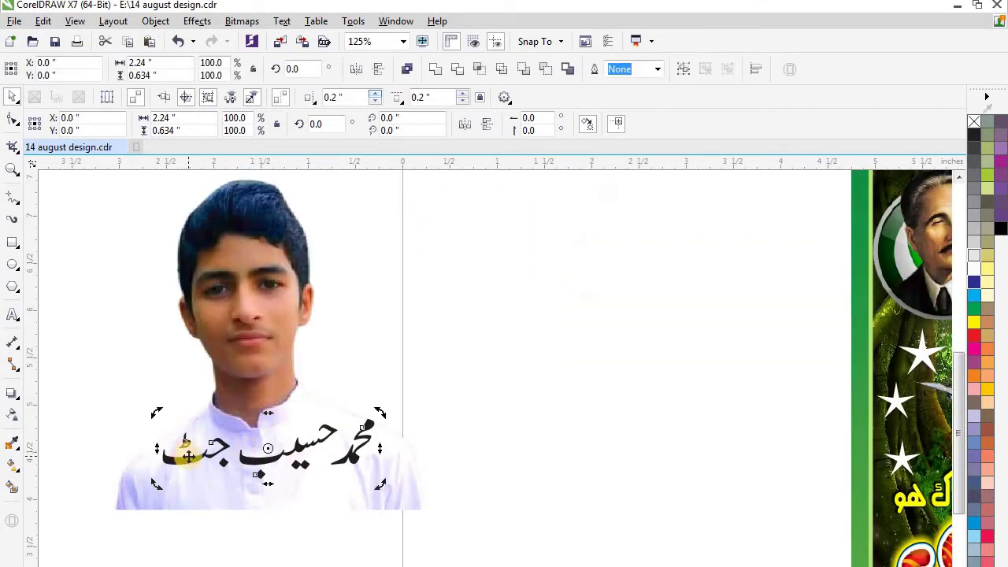
left_click(354, 349)
- Move the boy's photo sideways so that it clears the black name lettering
left_click(190, 454)
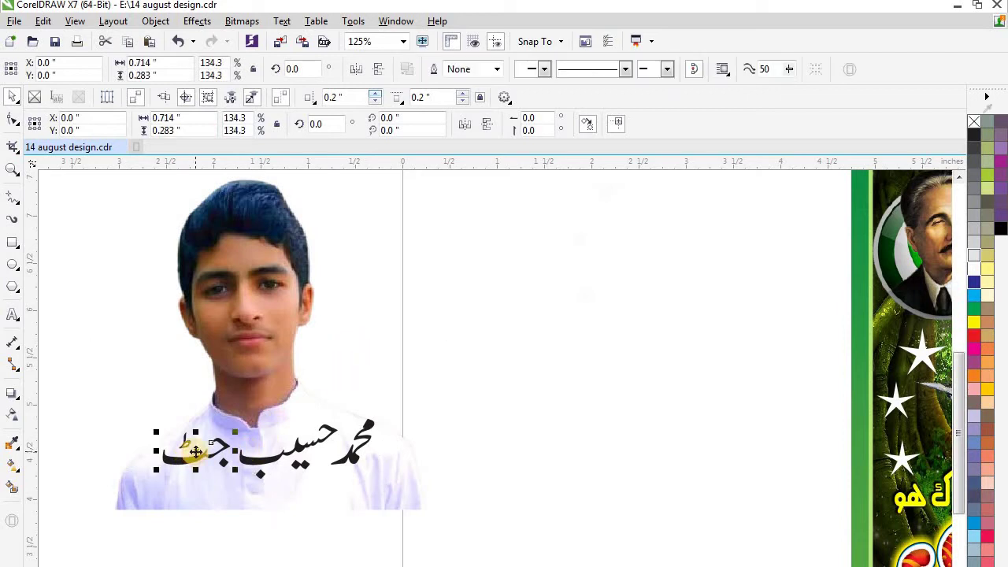
mouse_move(196, 451)
left_mouse_down()
mouse_move(198, 438)
mouse_move(203, 453)
left_mouse_up()
left_click(276, 345)
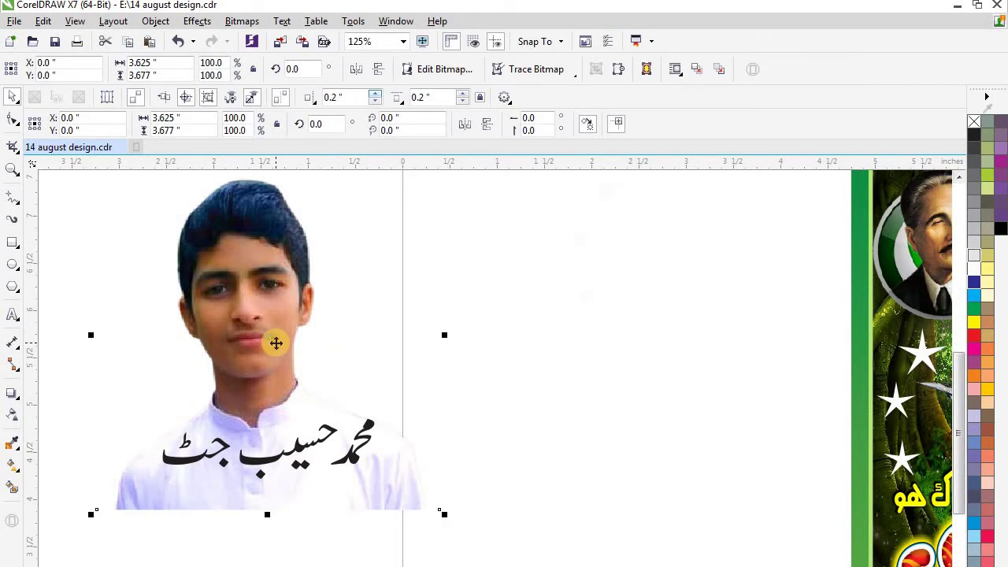
left_click_drag(274, 336, 573, 314)
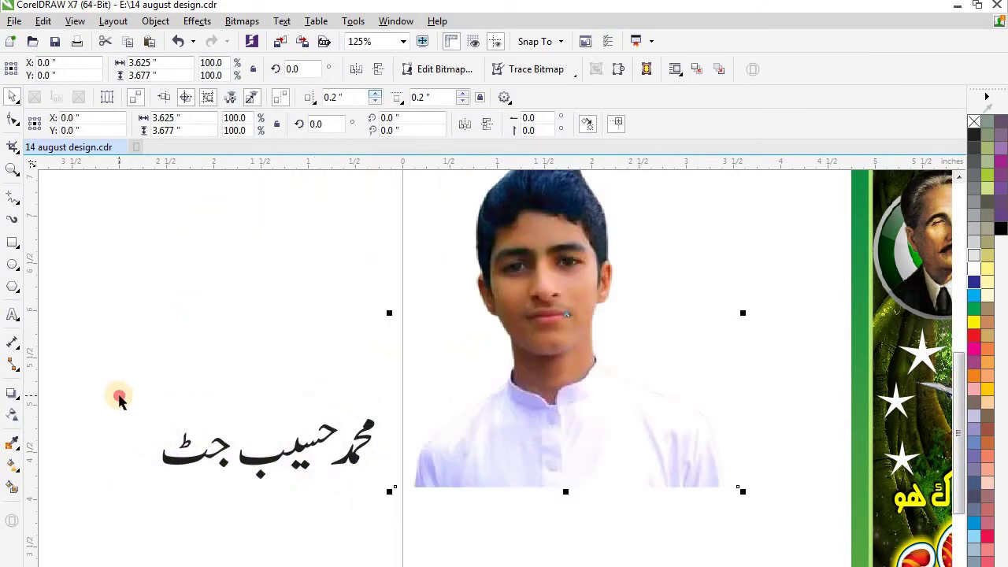
- Raise the last word of the name, shrink it to about 0.535 by 0.275 inches and set it above the middle word
left_click_drag(114, 384, 238, 473)
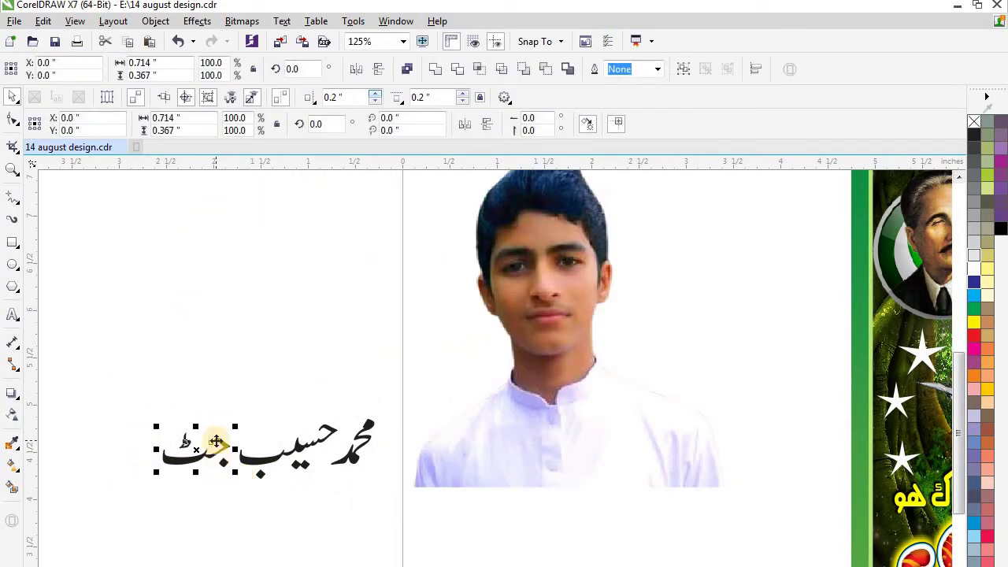
key("Up")
key("Up")
key("Up")
key("Up")
key("Up")
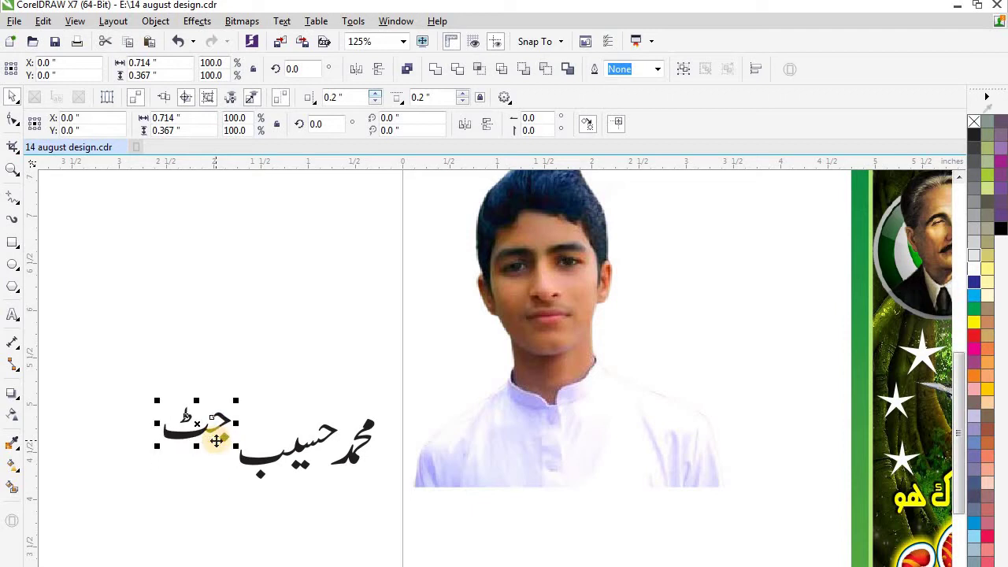
left_click_drag(216, 441, 270, 433)
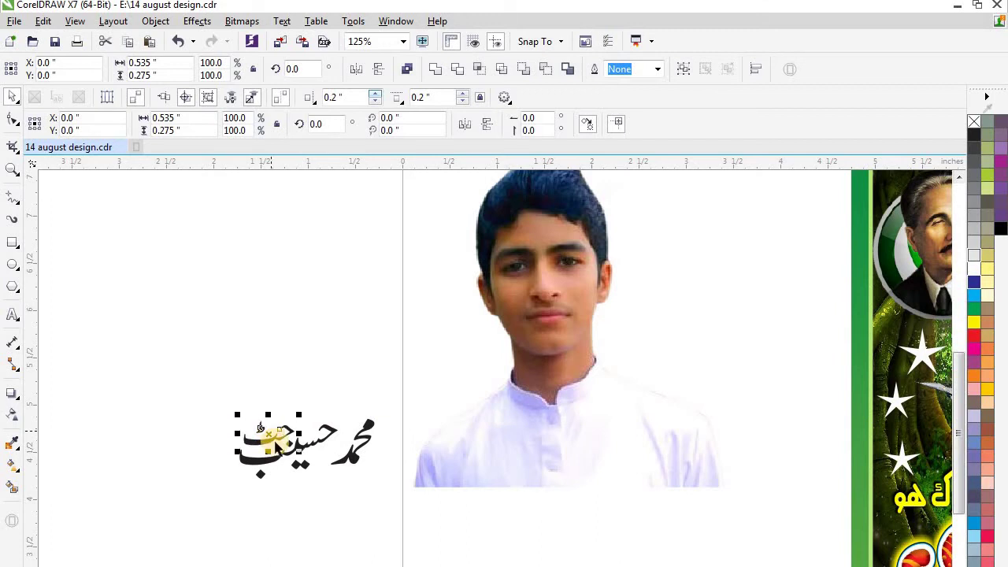
left_click(184, 438)
- Move the first word of the name closer to the middle word
left_click_drag(191, 369, 405, 546)
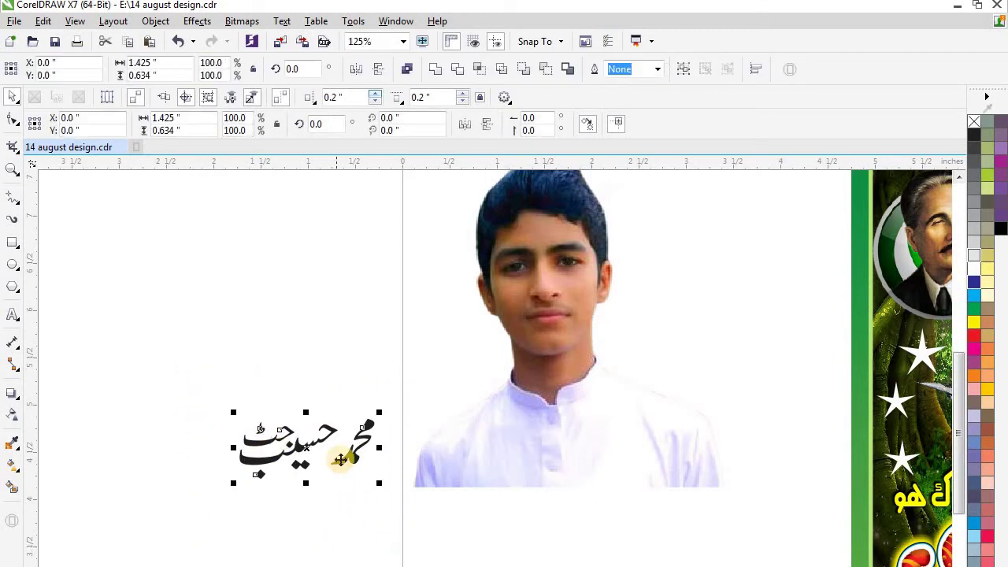
left_click(348, 440)
left_click(352, 456)
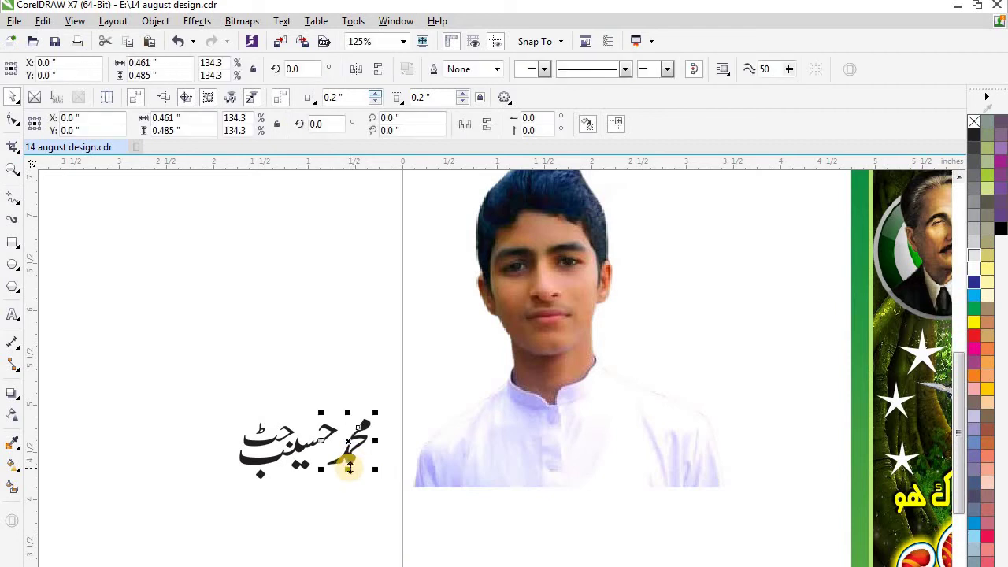
key("Left")
- Shift the boy's photo slightly and place the complete name lettering on the front of his white shirt
left_click_drag(396, 382, 379, 395)
left_click(190, 386)
left_click_drag(190, 383, 376, 502)
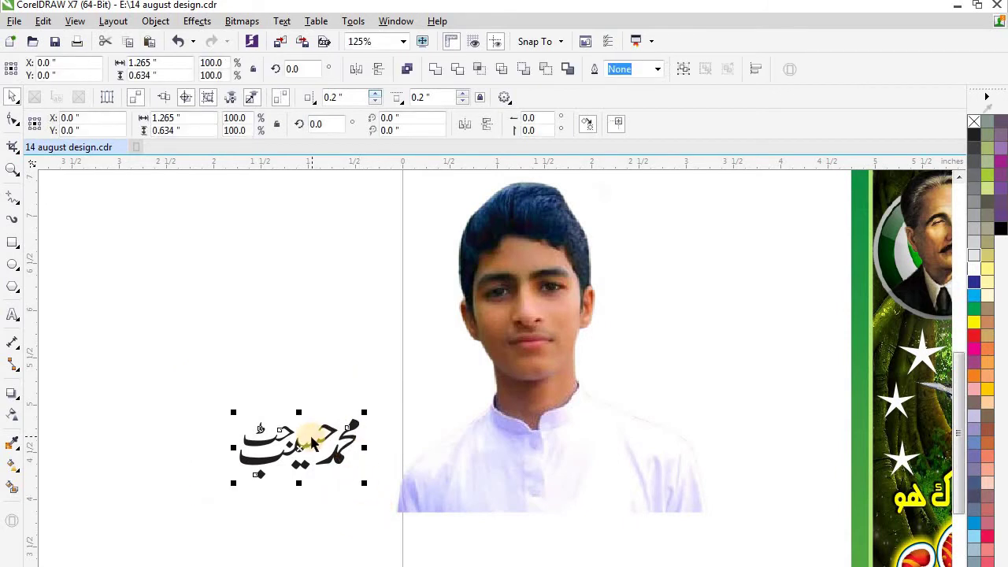
left_click_drag(297, 448, 537, 472)
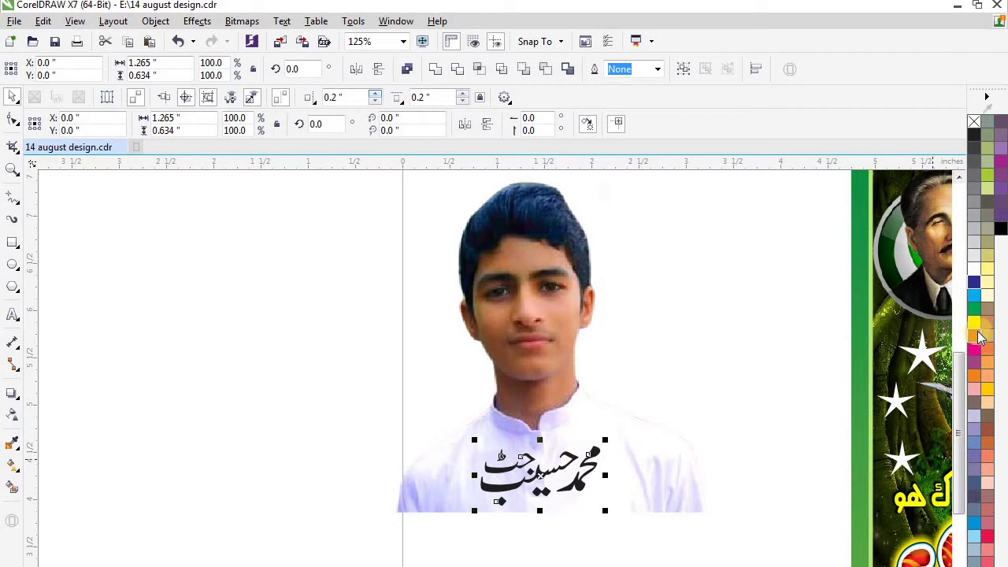
- Fill the name lettering with red and give it a 1.5 pt outline
left_click(974, 334)
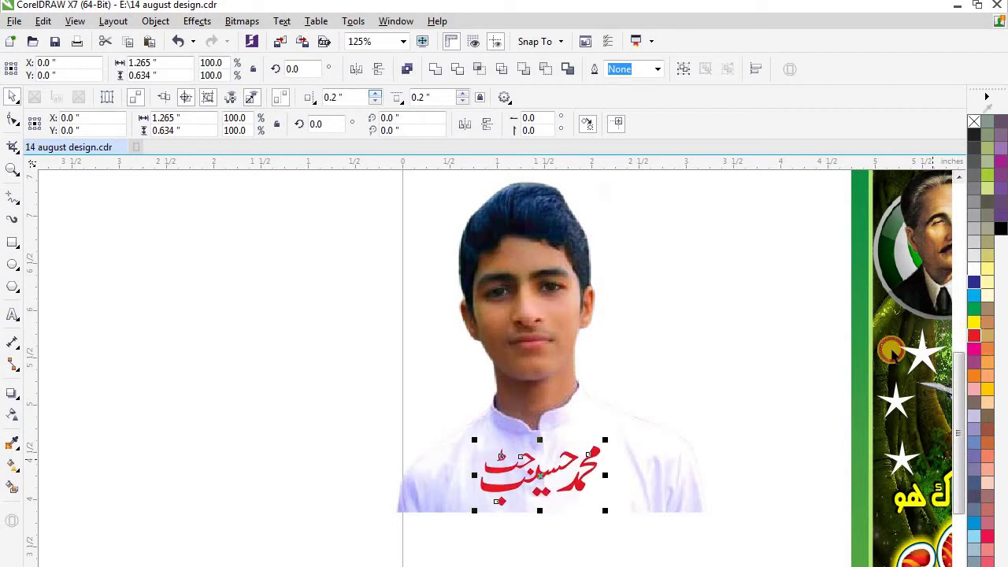
left_click(657, 70)
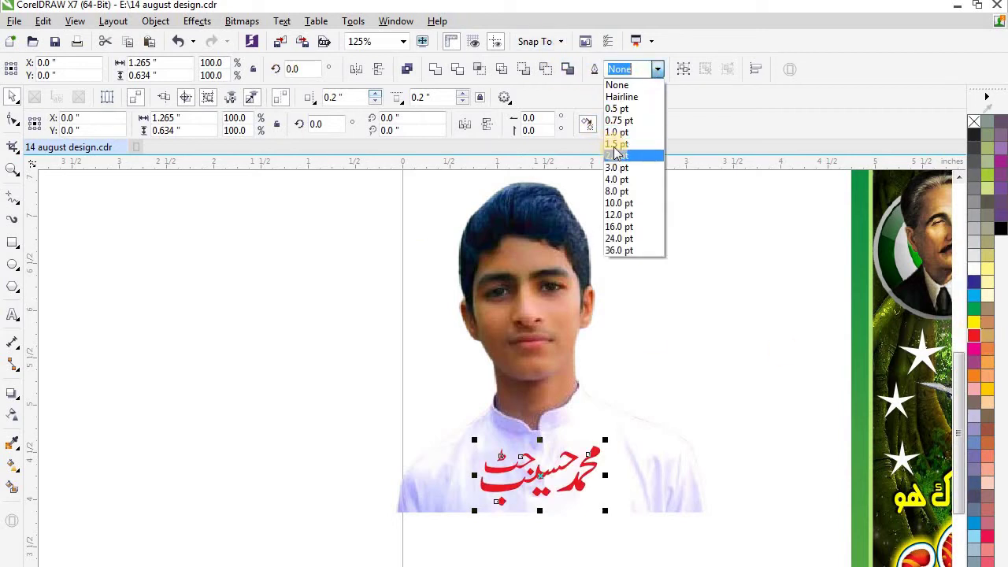
left_click(616, 144)
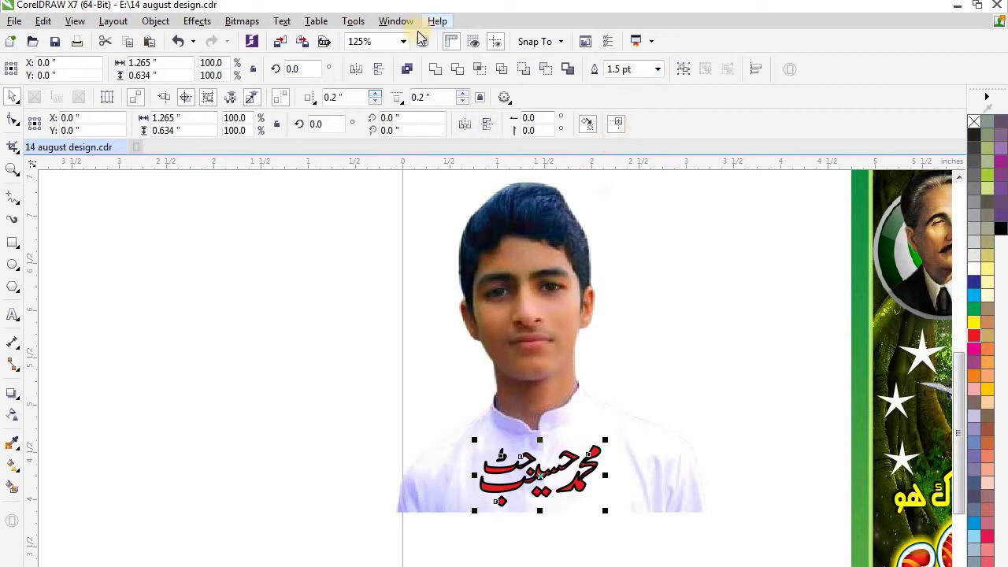
- Make the name's outline white with rounded corners and round line caps, placed behind the fill and scaling with the object
key("F12")
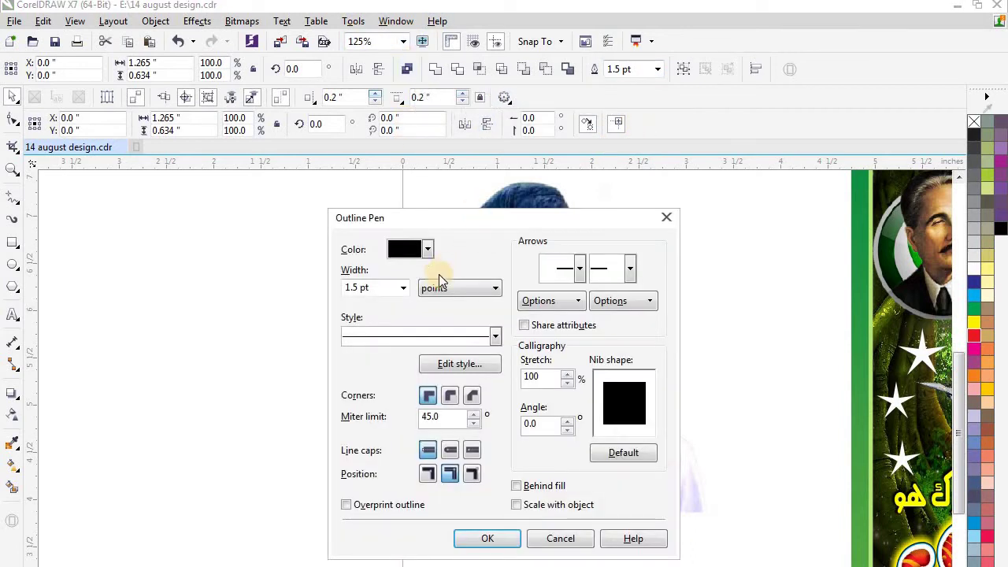
left_click(403, 287)
left_click(420, 253)
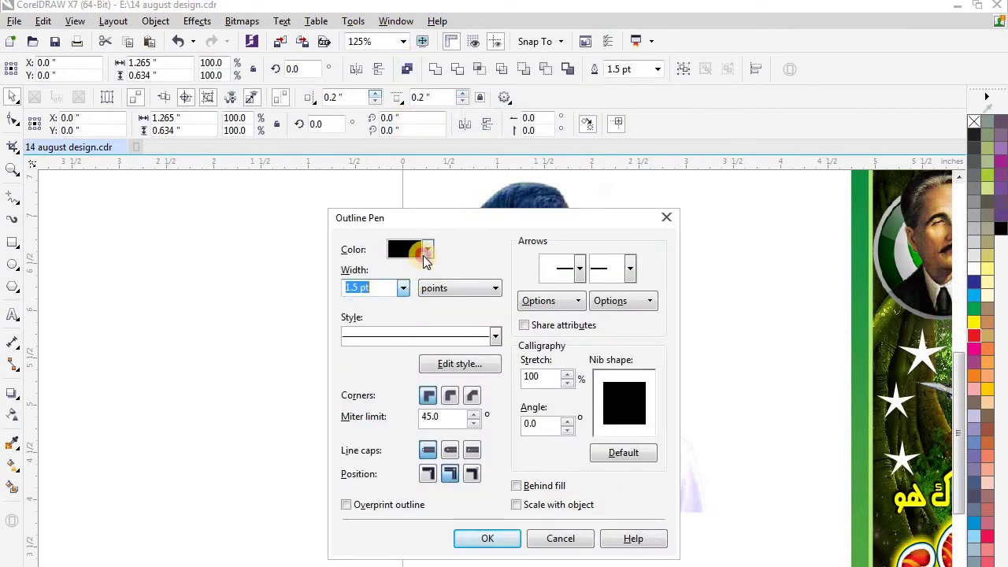
left_click(419, 253)
left_click(443, 280)
left_click(449, 450)
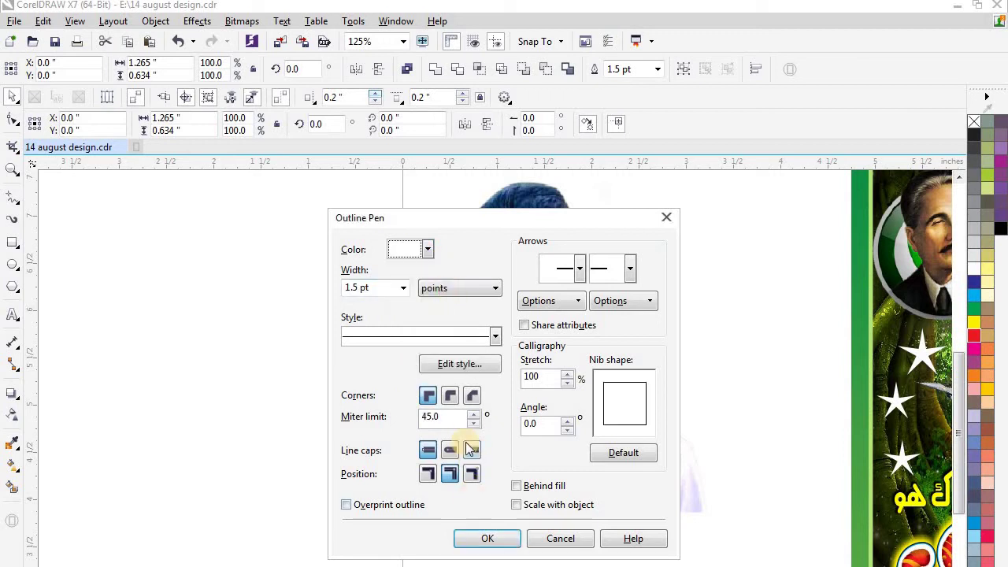
left_click(450, 395)
left_click(516, 485)
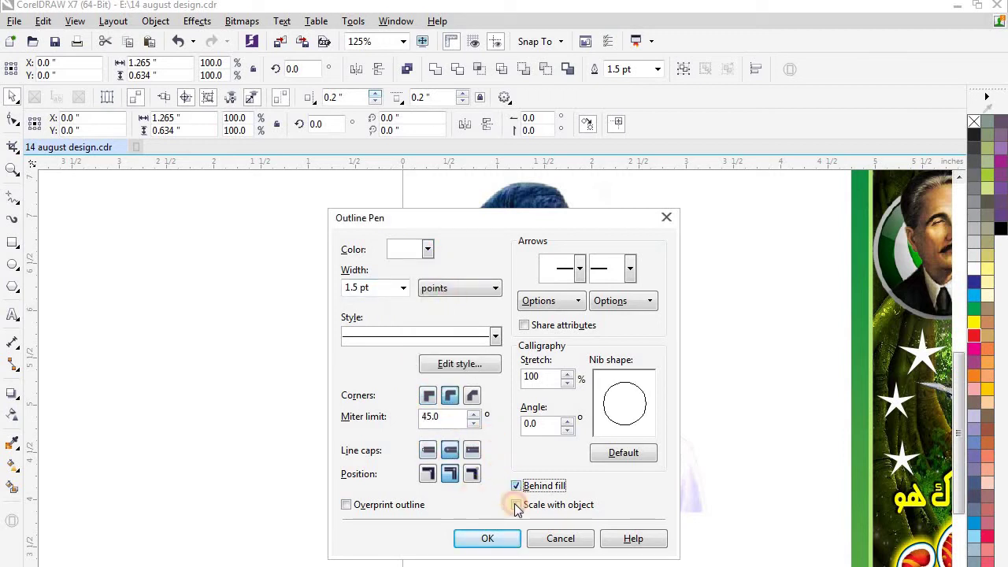
left_click(515, 505)
left_click(482, 540)
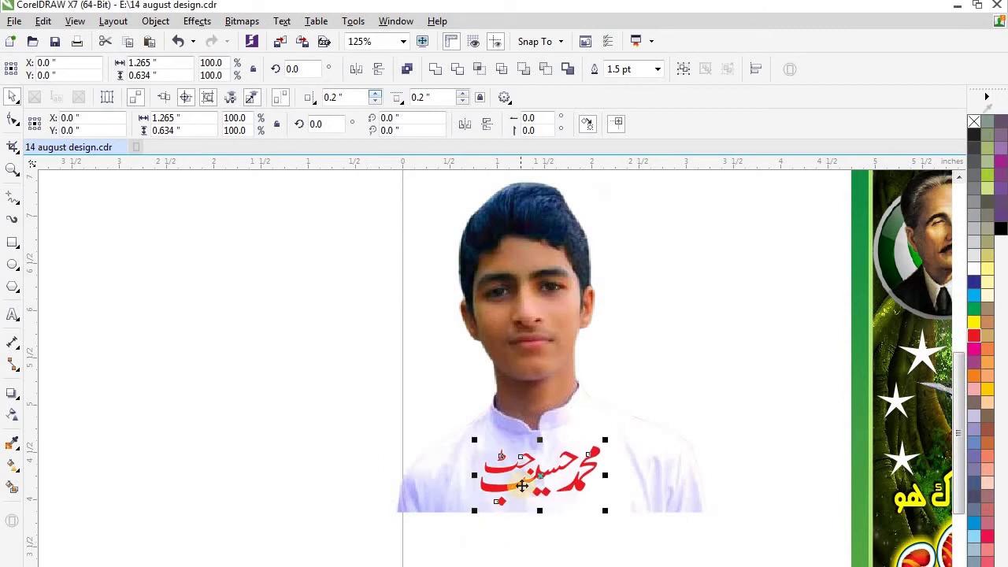
- Convert the red name lettering with its white outline to a bitmap
left_click(241, 21)
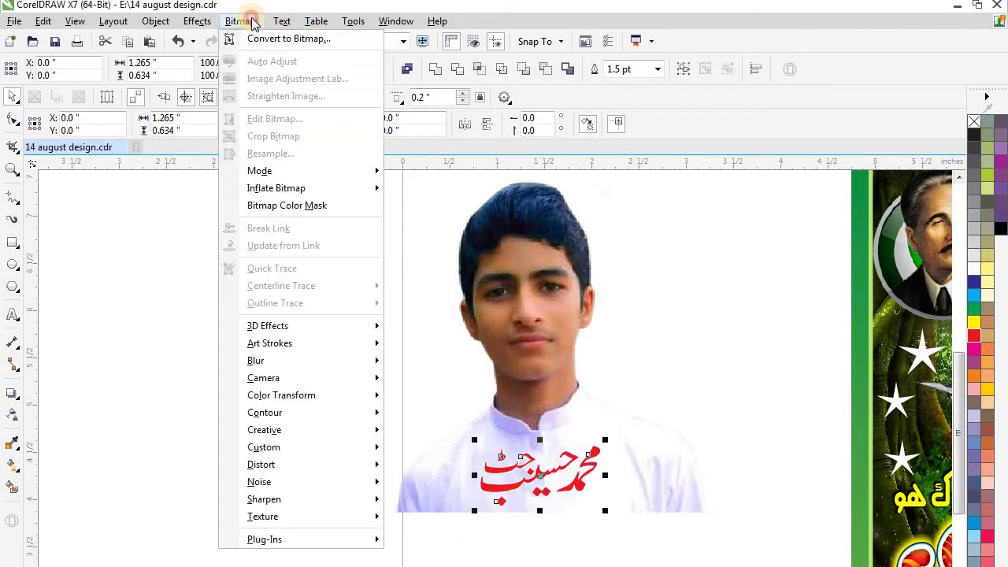
left_click(284, 37)
left_click(457, 472)
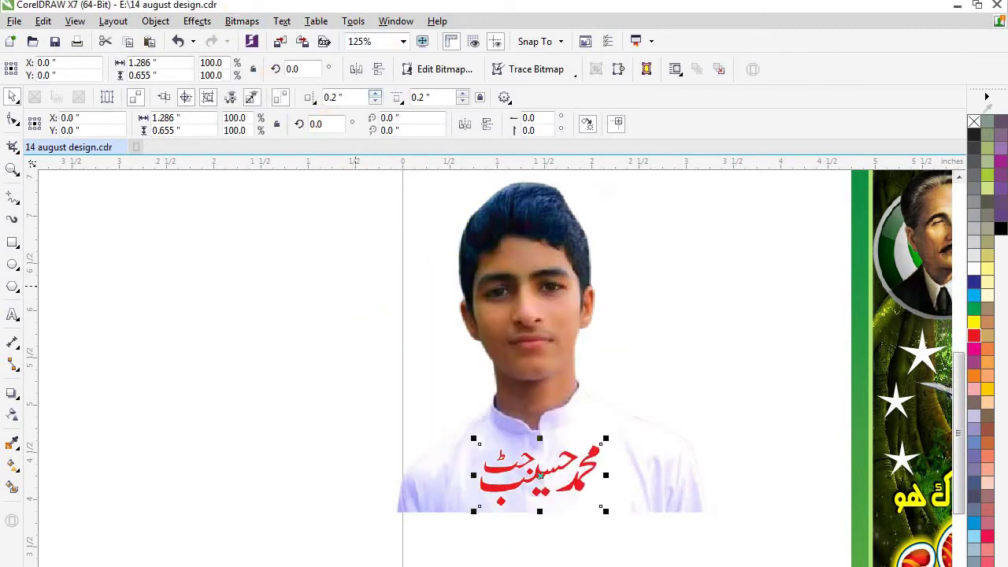
- Apply the Plastic texture effect to the name bitmap with highlight 90, depth 5, smoothness 95 and light direction 263
left_click(241, 21)
mouse_move(263, 516)
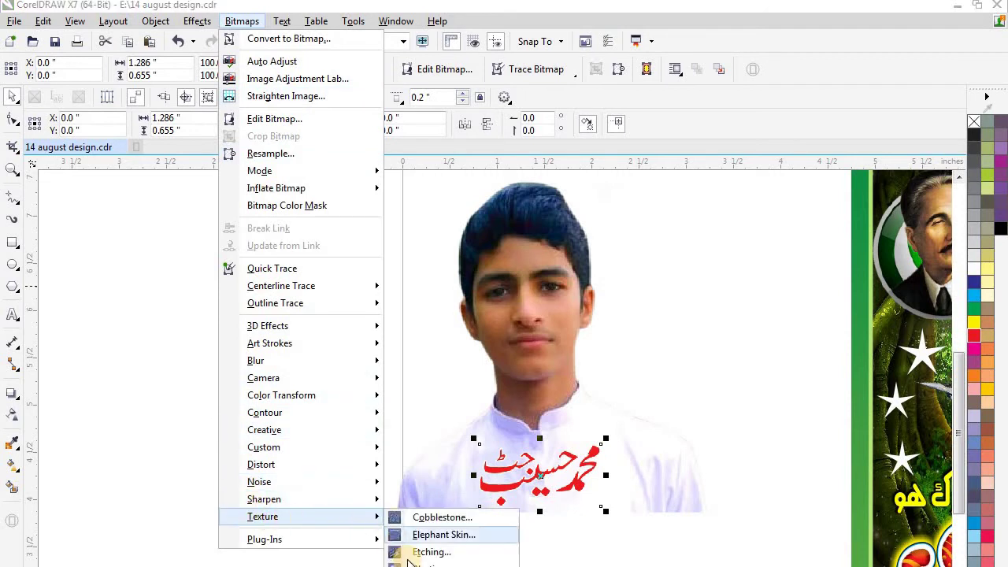
left_click(409, 556)
left_click(236, 21)
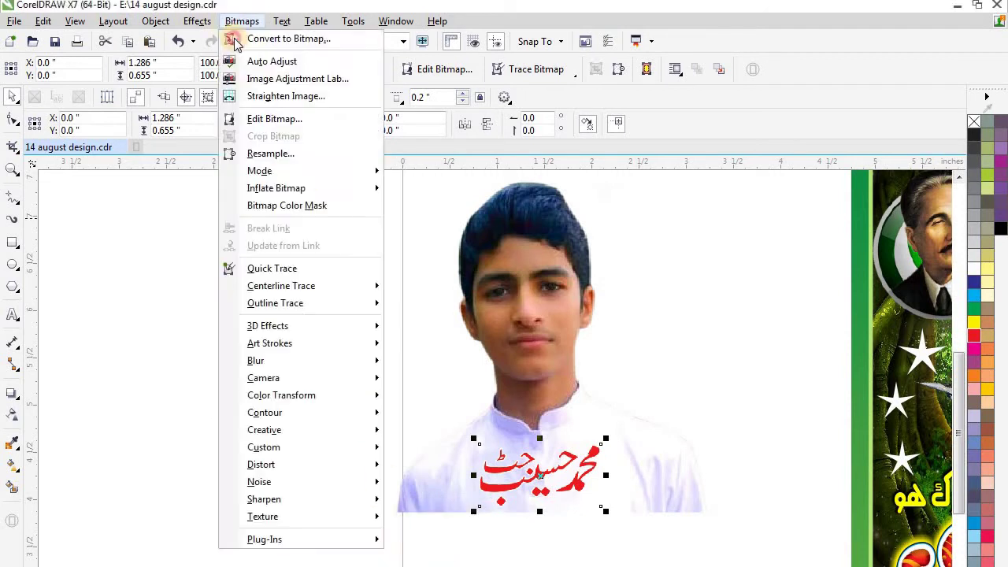
mouse_move(341, 517)
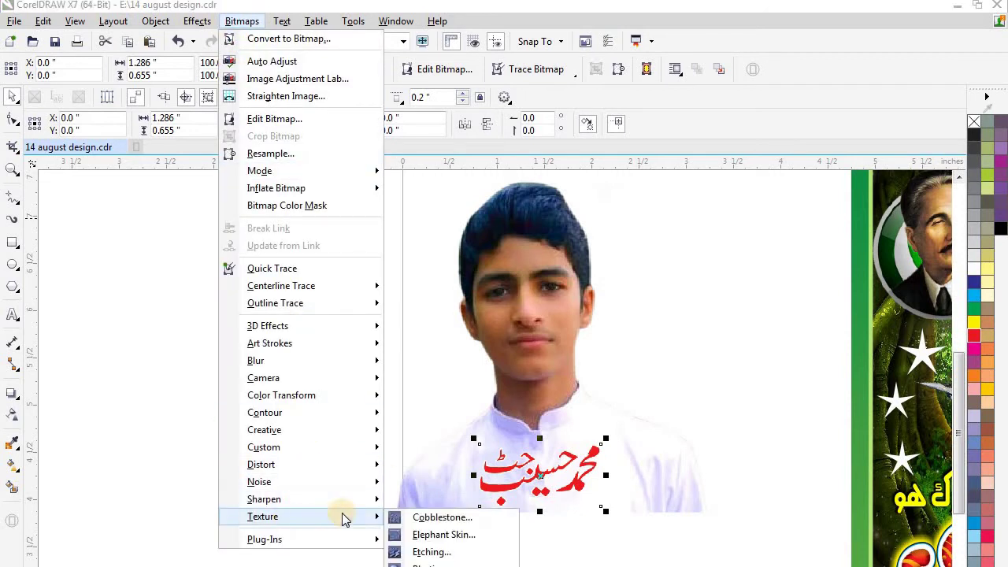
left_click(409, 566)
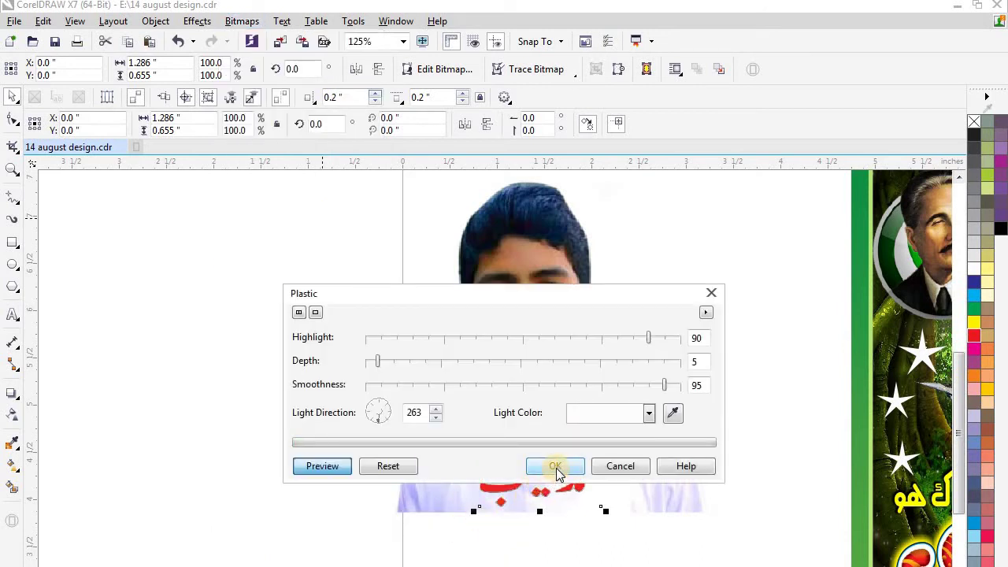
left_click(555, 466)
scroll(544, 472, "up", 3)
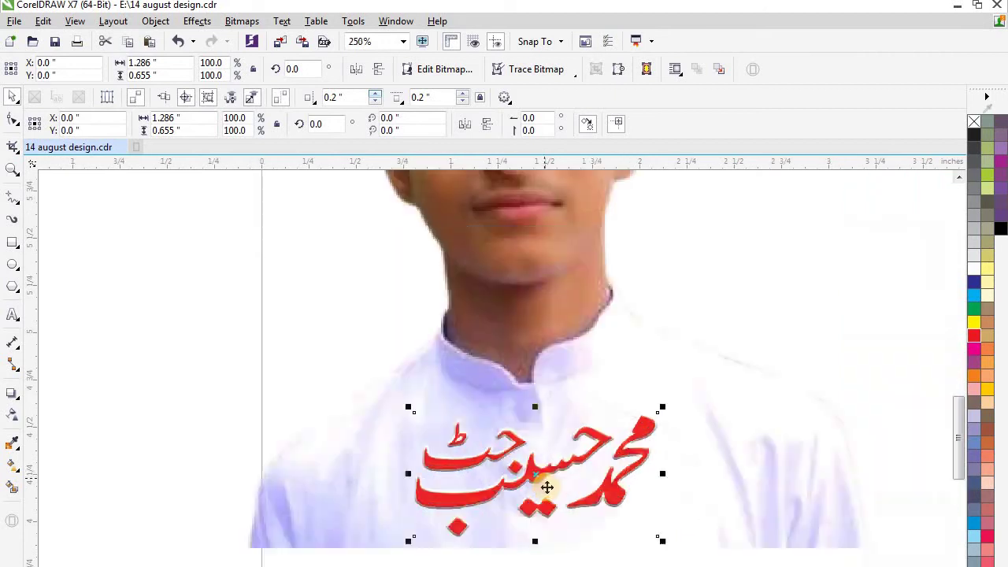
scroll(331, 323, "down", 3)
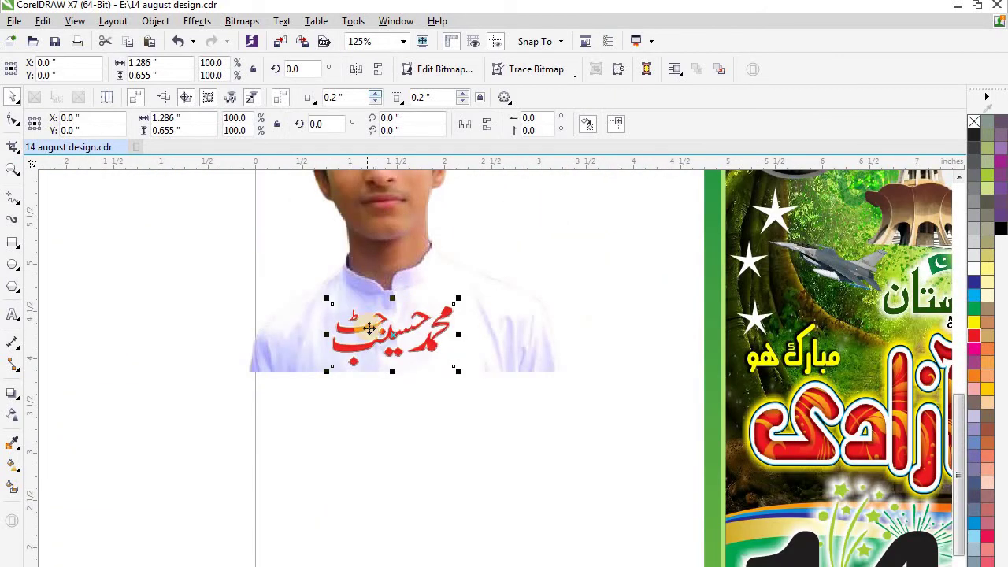
- Move the name lettering off the boy's shirt to the blank area between his photo and the poster
left_click_drag(395, 336, 774, 337)
left_click(703, 322)
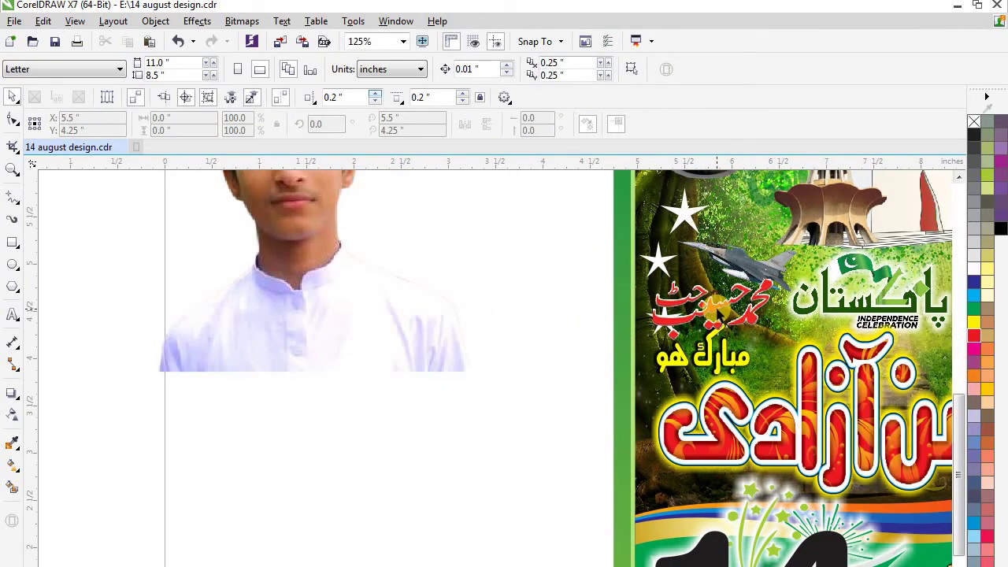
left_click(713, 311)
left_click_drag(559, 306, 551, 308)
- Fade the shirt's lower-left side with a linear transparency and convert the photo to an 800 dpi CMYK bitmap with transparent background
left_click(349, 327)
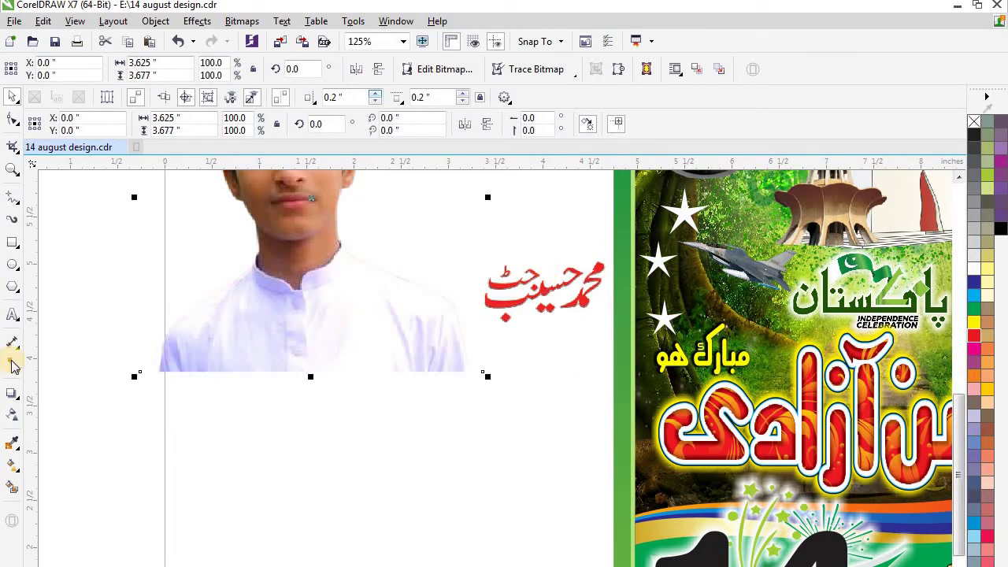
left_click(12, 414)
left_click_drag(139, 315, 127, 403)
left_click_drag(142, 313, 233, 255)
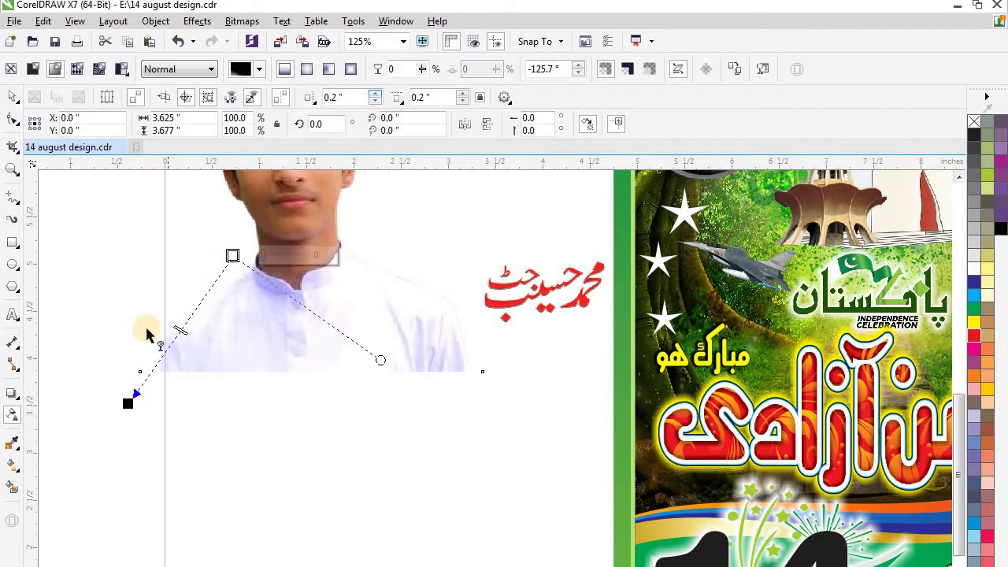
left_click_drag(129, 404, 113, 396)
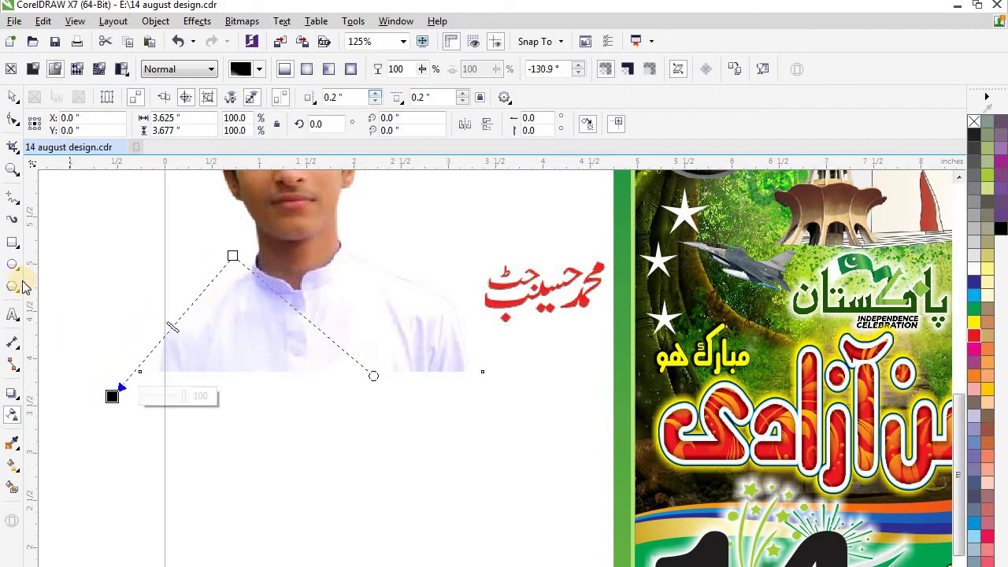
left_click(257, 25)
left_click(284, 36)
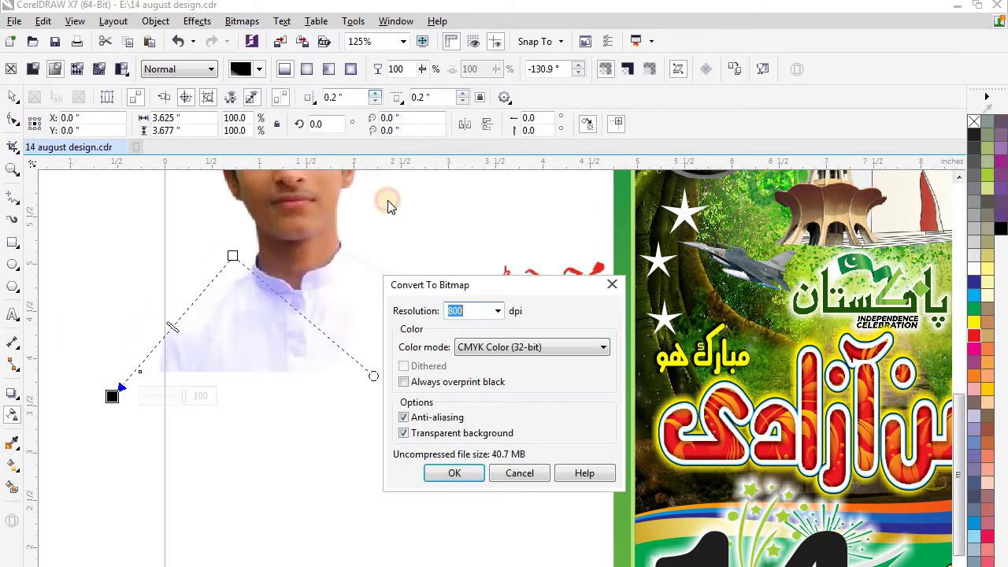
left_click(455, 473)
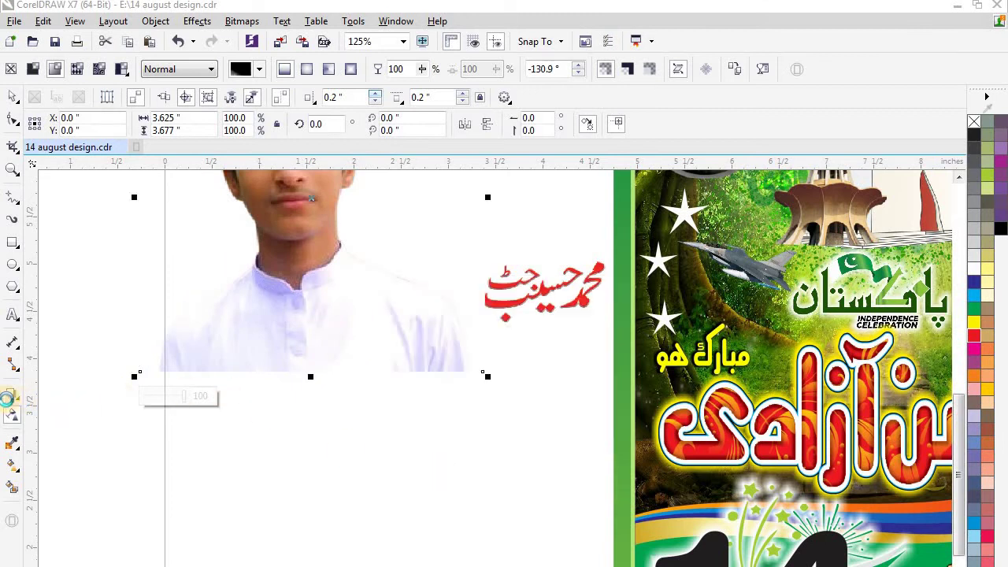
- Fade the shirt downward from the collar with a near-vertical linear transparency and convert the photo to a bitmap again
left_click(312, 314)
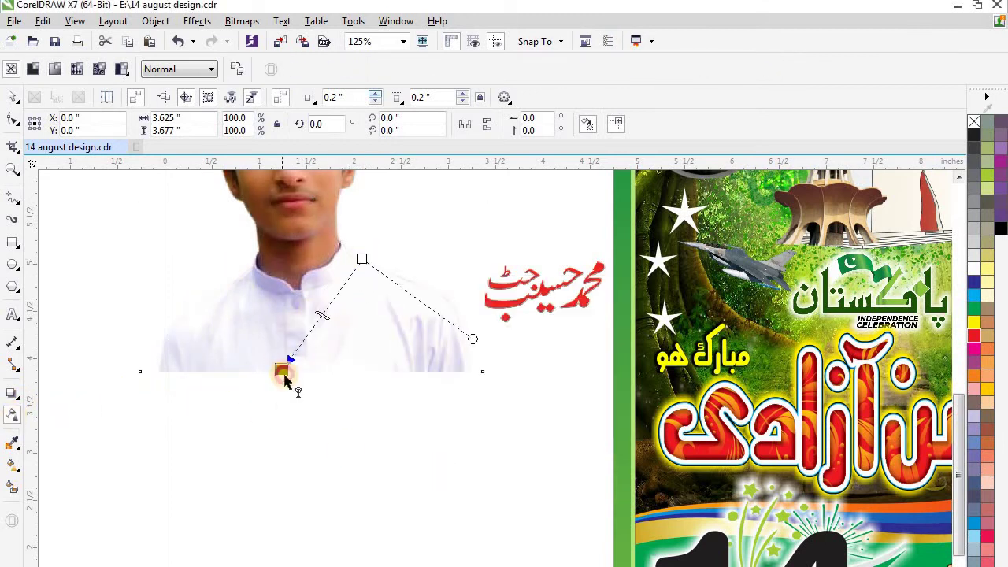
left_click_drag(283, 375, 319, 397)
left_click_drag(363, 261, 314, 277)
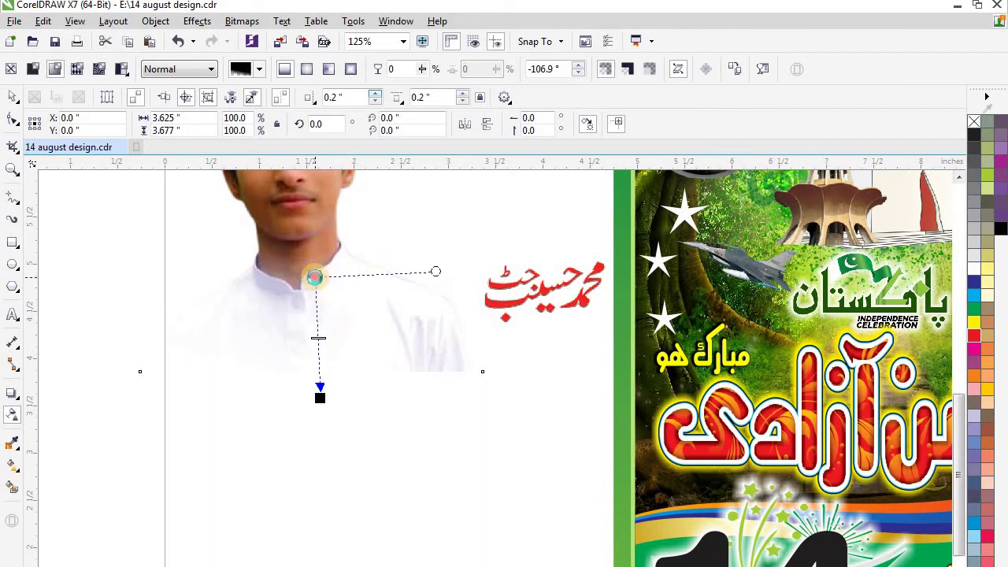
left_click(319, 394)
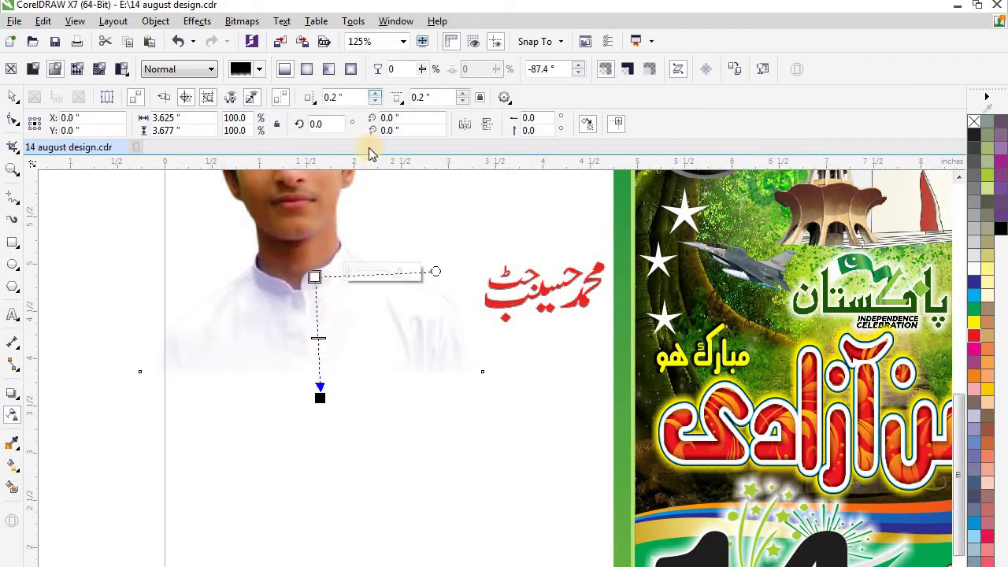
left_click_drag(436, 271, 435, 286)
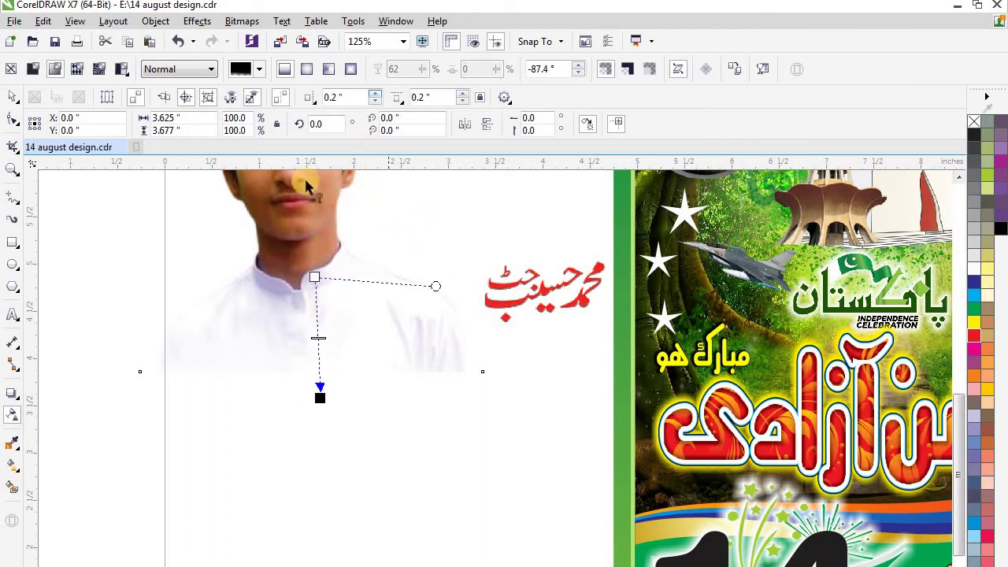
left_click(242, 20)
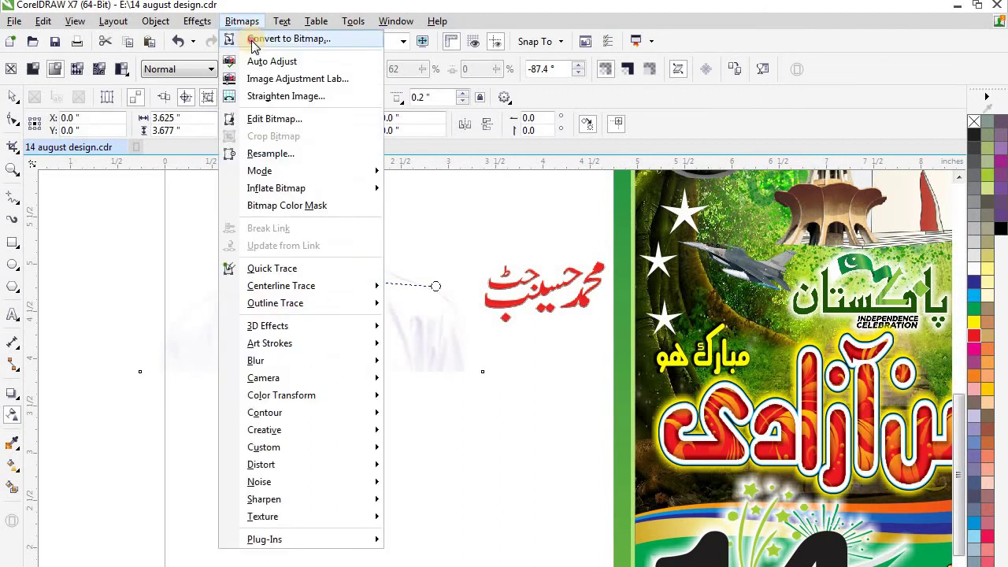
left_click(260, 37)
left_click(454, 472)
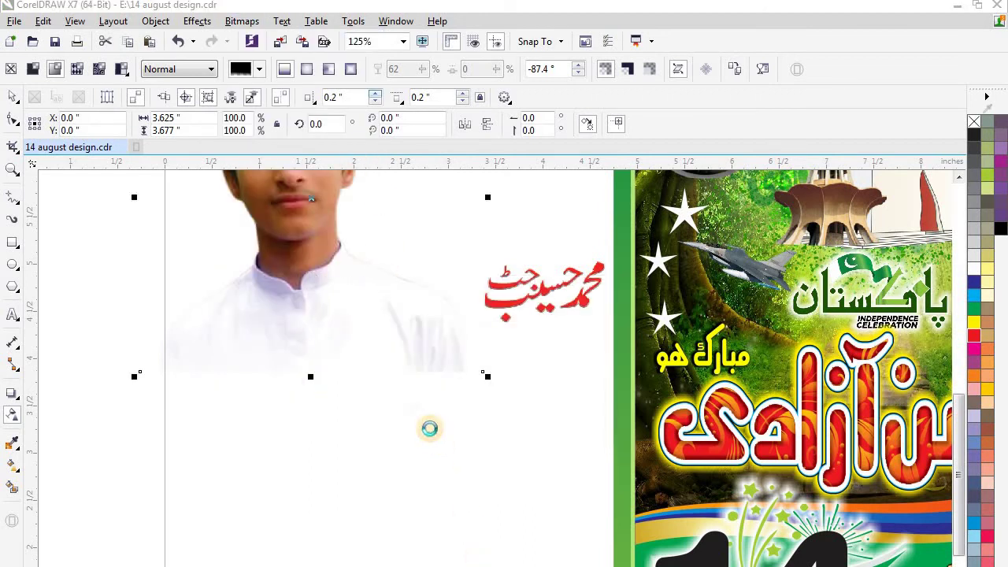
left_click(351, 371)
- Move the boy's photo onto the poster, scale it to about 58% and fit it inside the arched frame
scroll(350, 372, "down", 2)
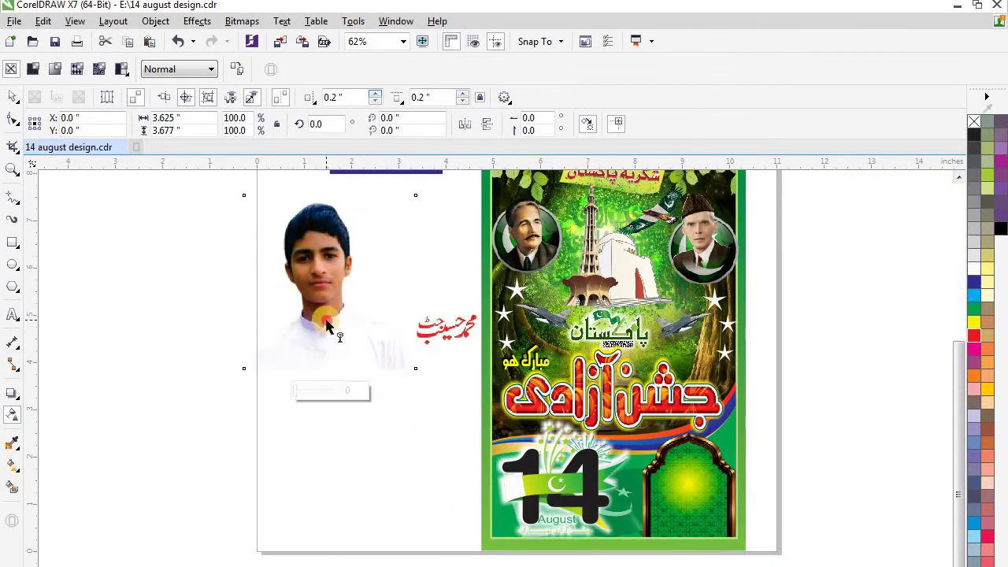
left_click(12, 96)
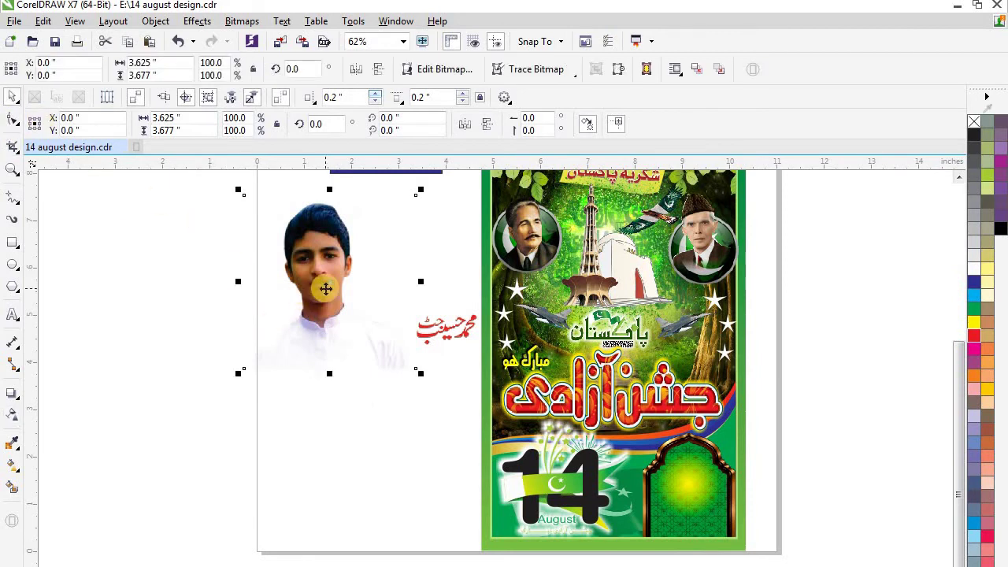
left_click_drag(326, 289, 671, 472)
left_click(768, 375)
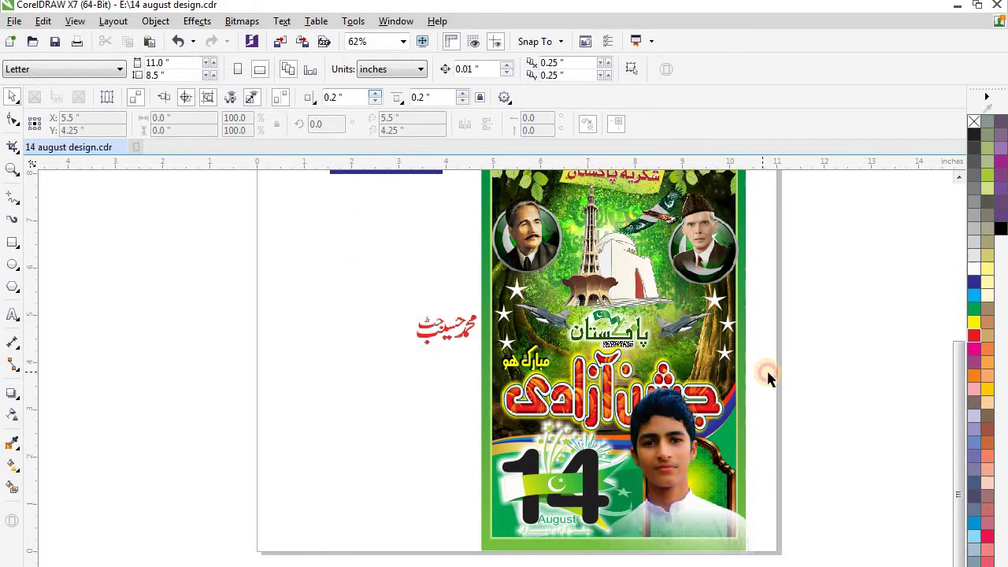
left_click(661, 461)
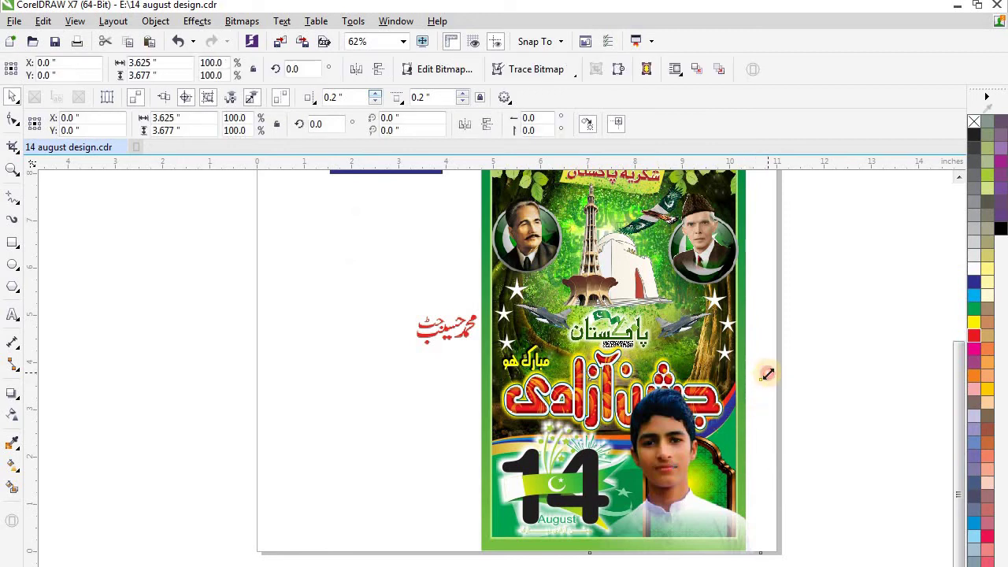
left_click_drag(768, 374, 696, 447)
left_click_drag(639, 500, 690, 483)
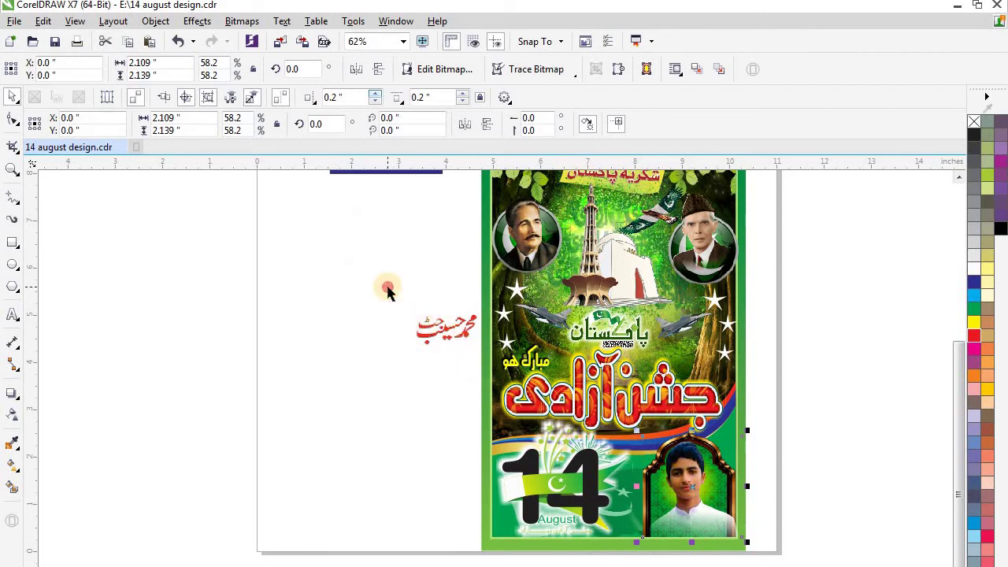
- Place the name lettering over the boy's shirt in the arched frame and delete the leftover blue rectangle above the page
left_click_drag(389, 287, 690, 519)
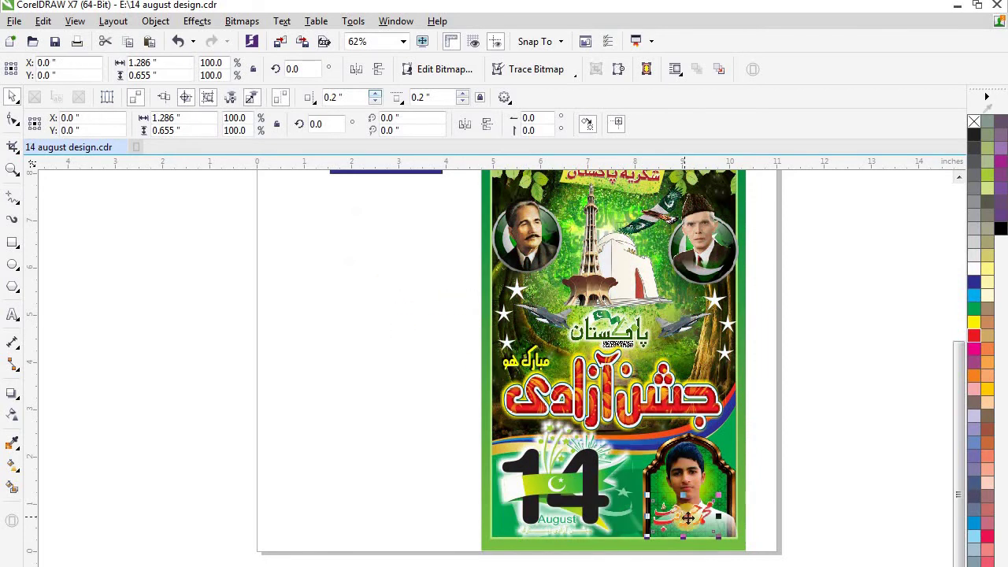
left_click(434, 425)
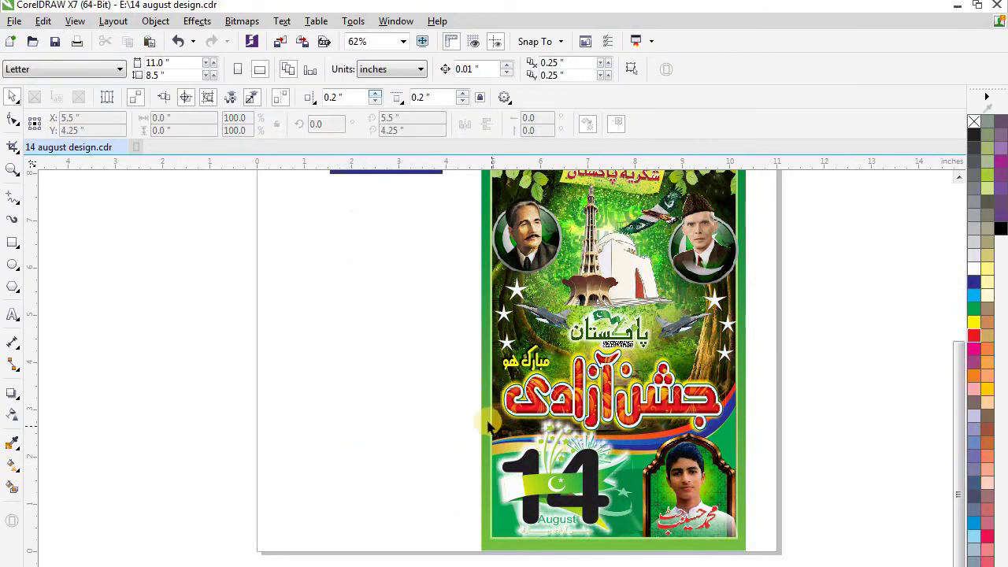
scroll(488, 423, "down", 1)
left_click(458, 283)
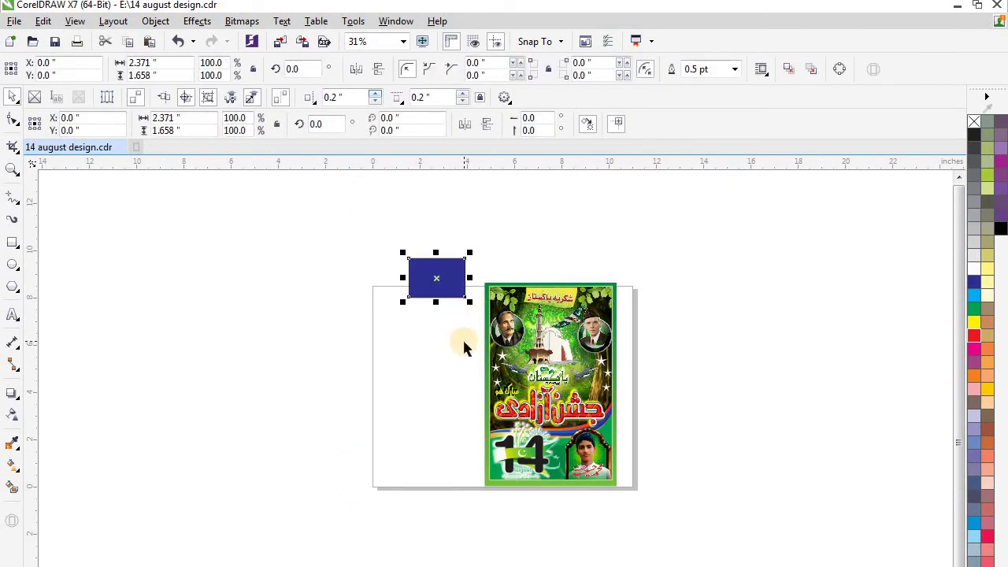
key("Delete")
- Nudge the name lettering slightly down and the boy's photo slightly up within the arched frame
scroll(592, 464, "up", 1)
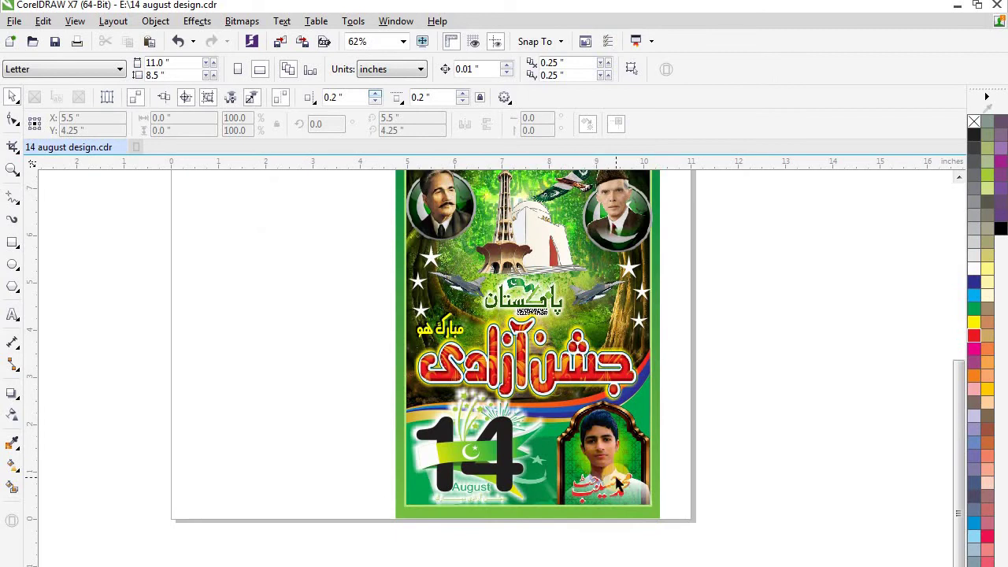
left_click_drag(692, 462, 549, 531)
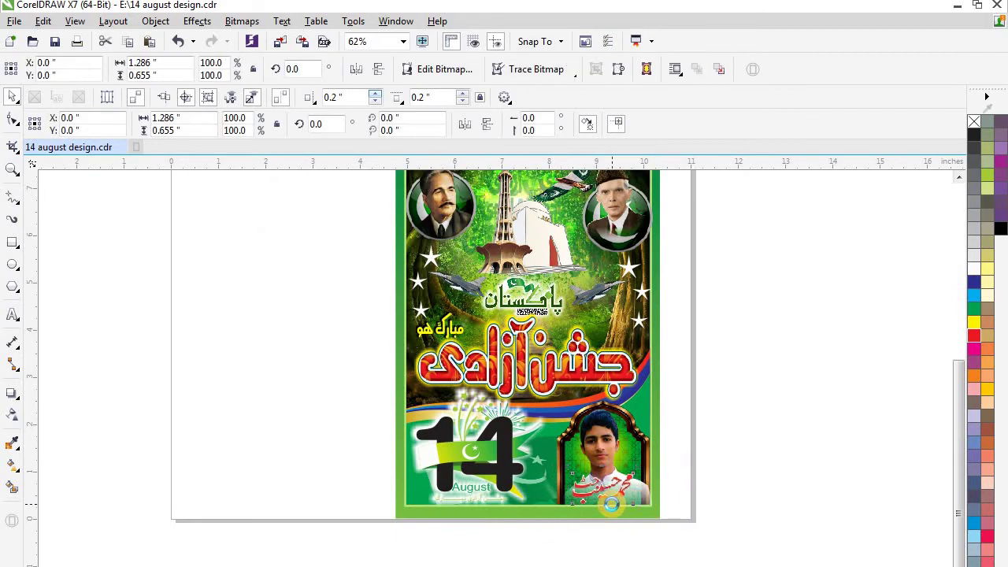
key("Down")
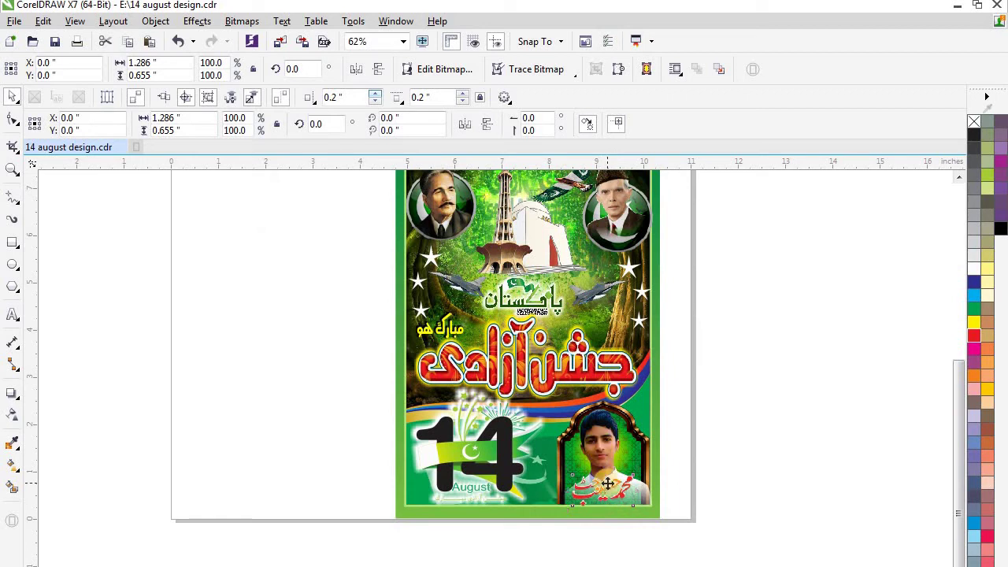
left_click(602, 455)
key("Up")
key("Up")
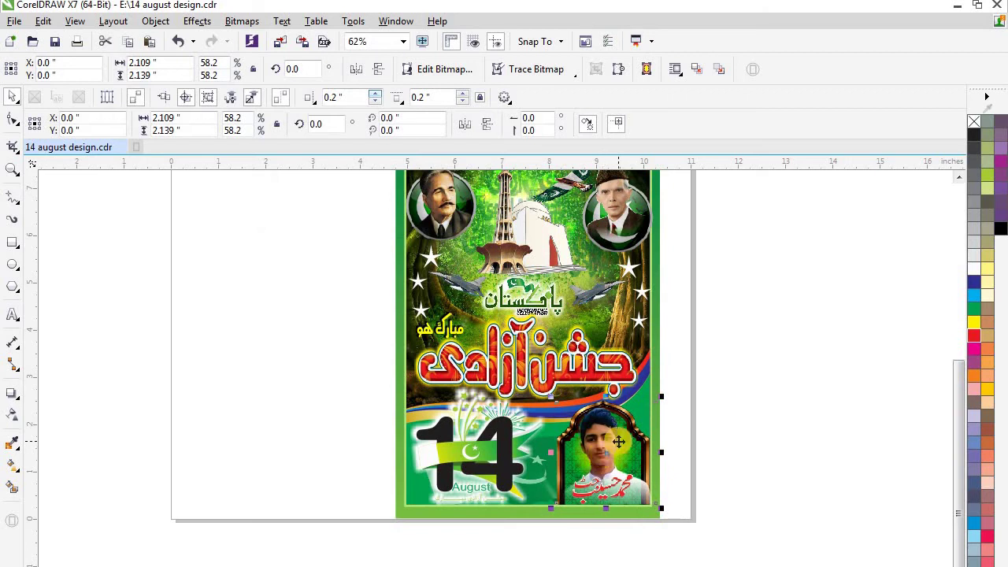
left_click(716, 462)
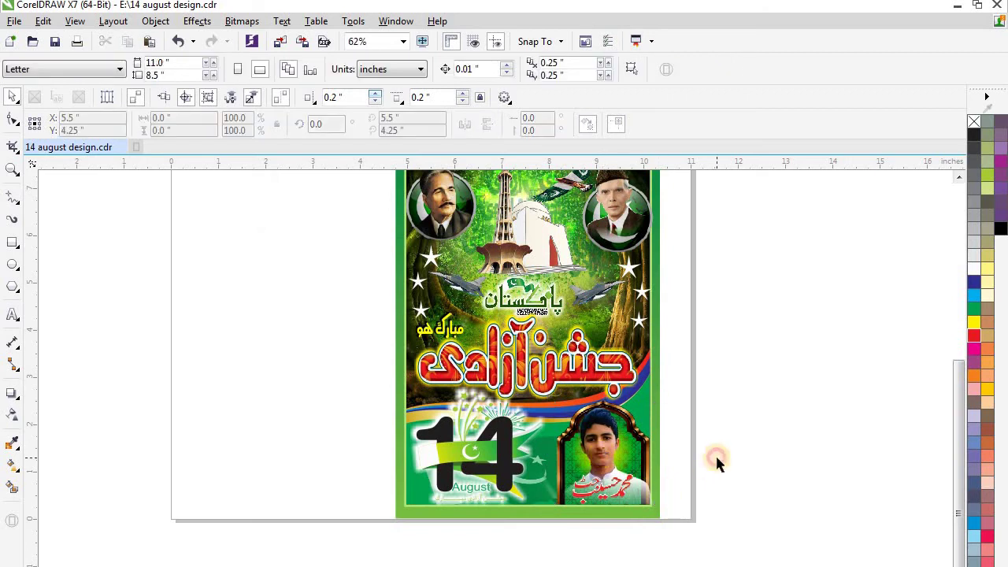
left_click(15, 21)
left_click(47, 278)
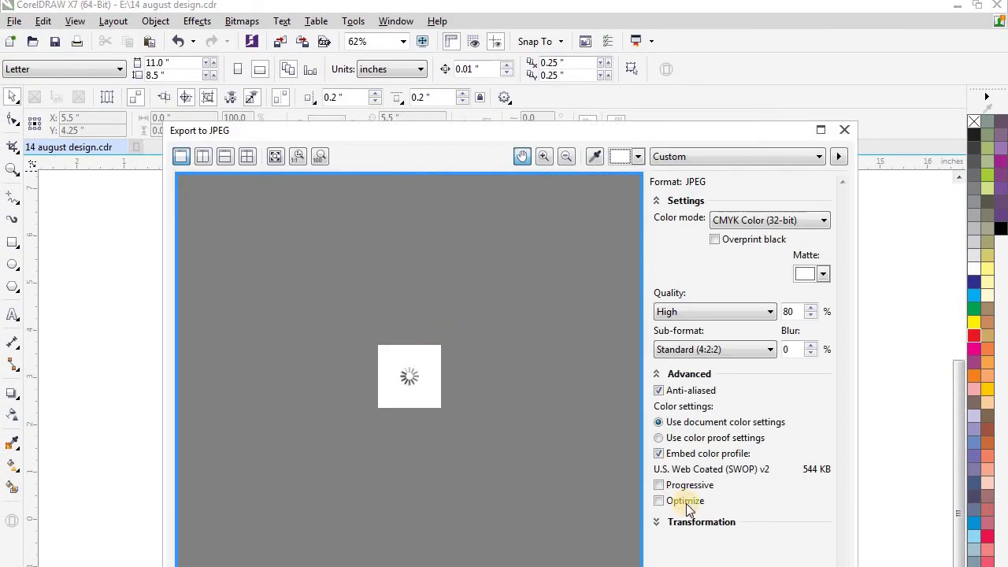
left_click_drag(658, 134, 648, 32)
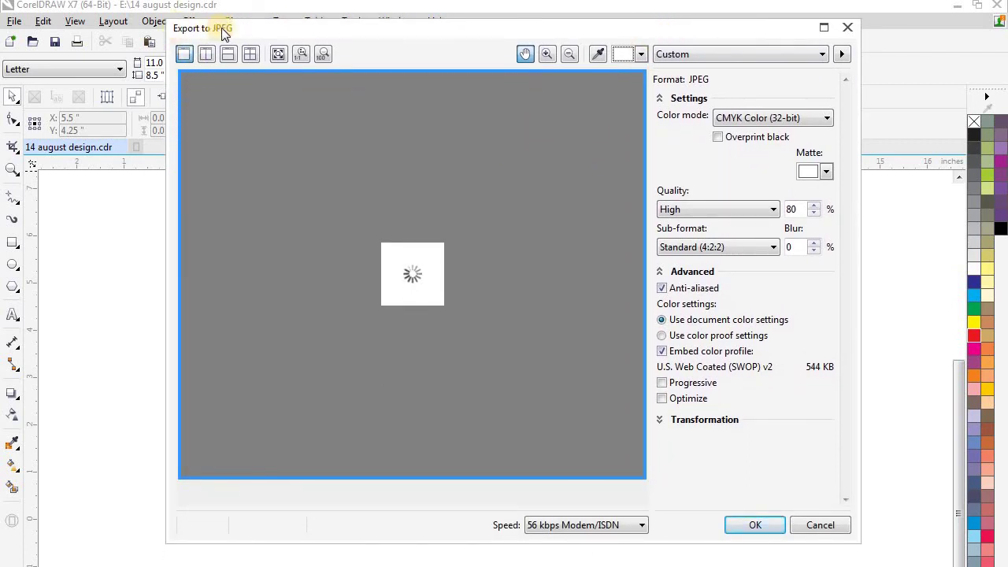
left_click_drag(226, 28, 220, 27)
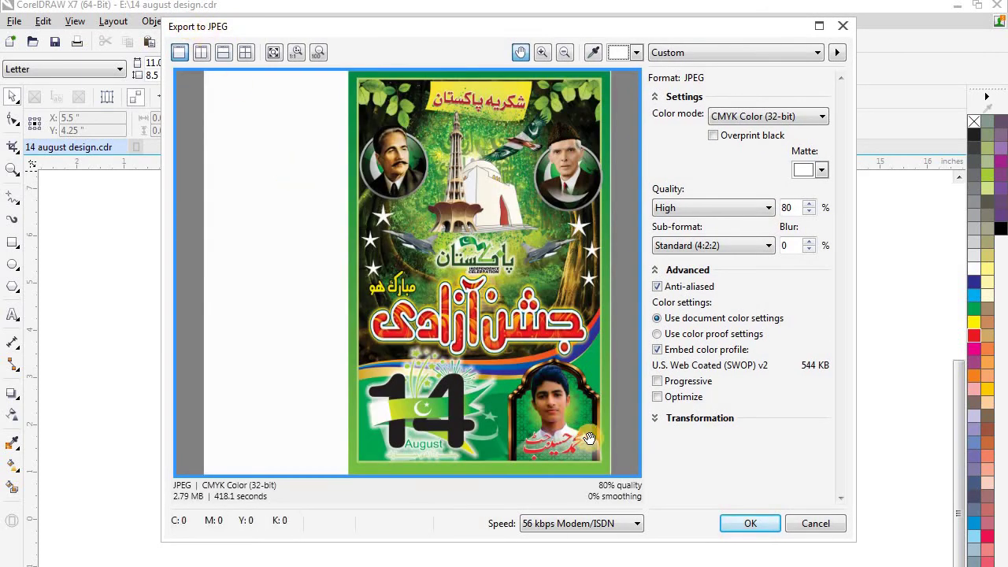
left_click(818, 523)
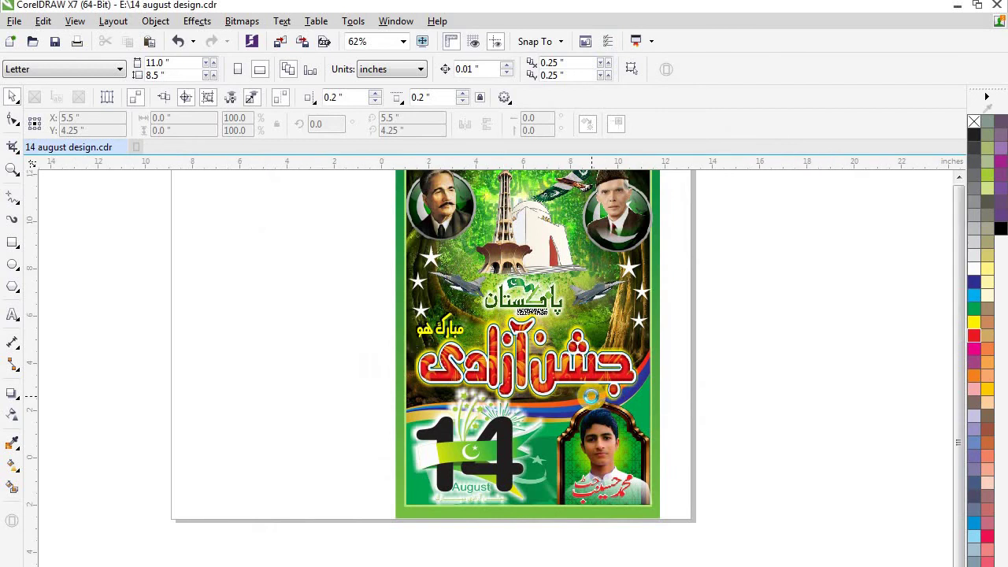
- Delete the leftover invisible object from the empty page area beside the poster and check that area for other stray objects
scroll(488, 329, "down", 1)
left_click(432, 314)
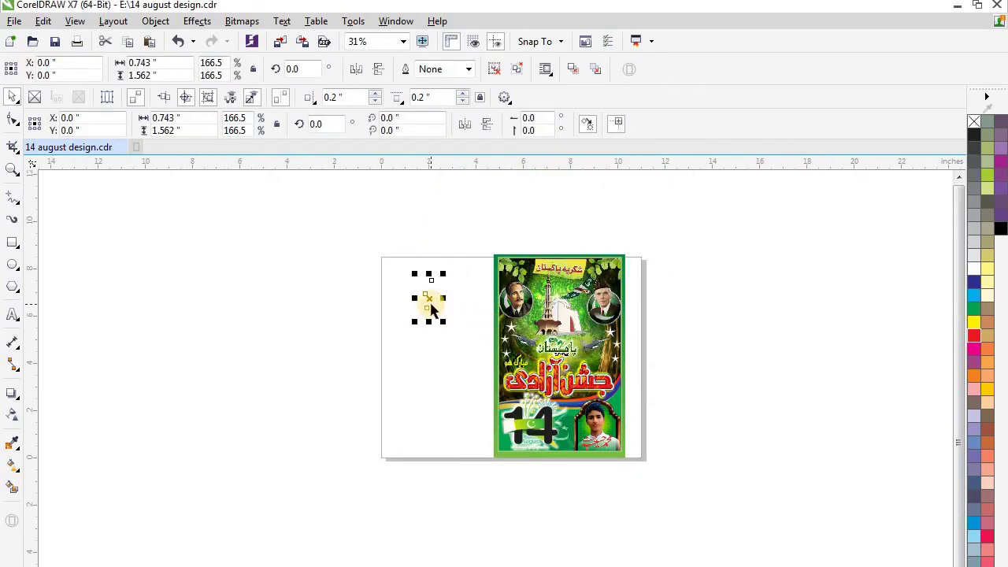
key("Delete")
left_click_drag(382, 197, 413, 361)
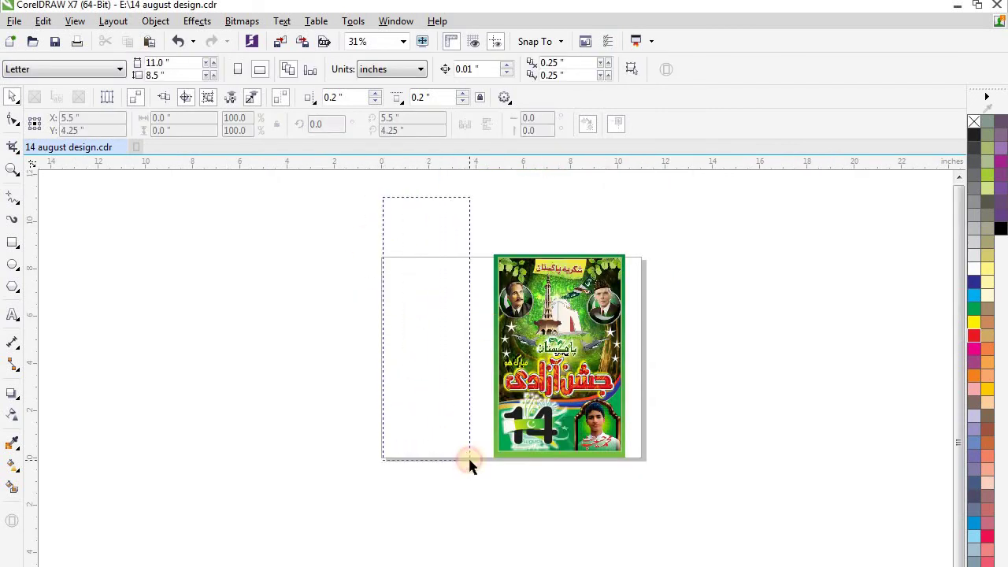
left_click(12, 23)
- Enlarge the whole poster to about 8.17 × 12.55 inches and move it so its left edge meets the page's left edge
left_click_drag(409, 227, 550, 354)
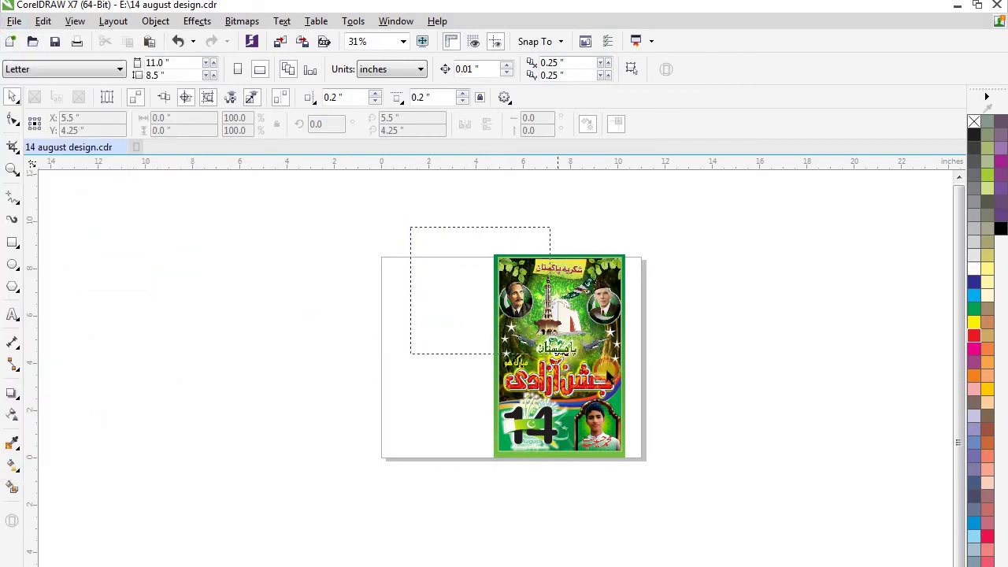
left_click_drag(605, 372, 746, 493)
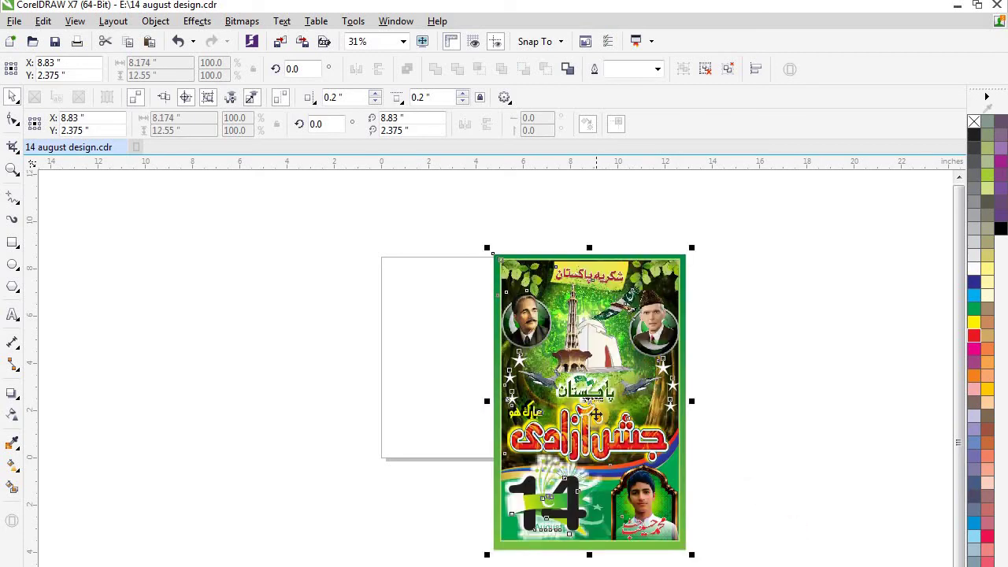
left_click_drag(589, 408, 474, 358)
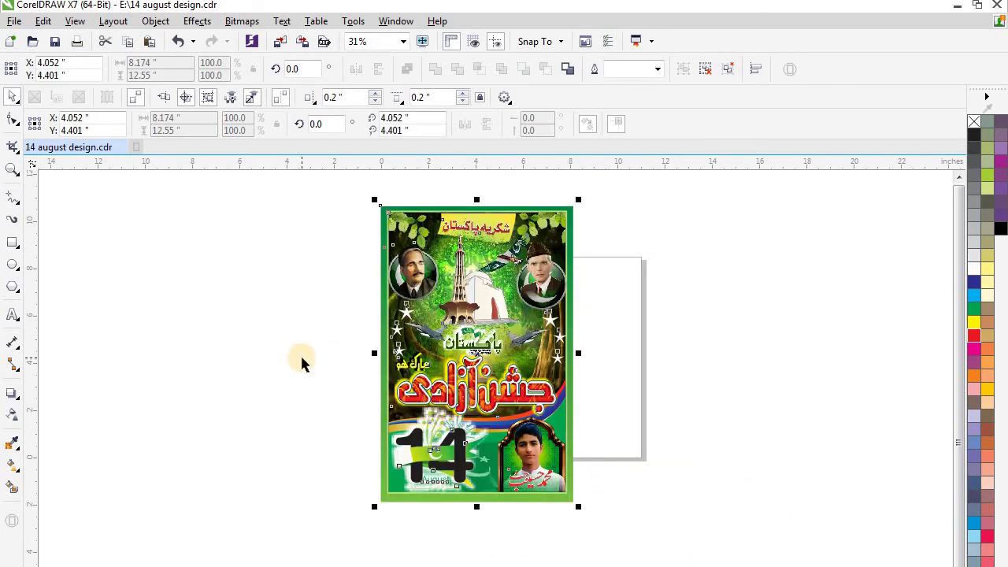
left_click(300, 356)
- Export the poster as a JPEG in CMYK Color (32-bit) with High quality at 80%
left_click(14, 21)
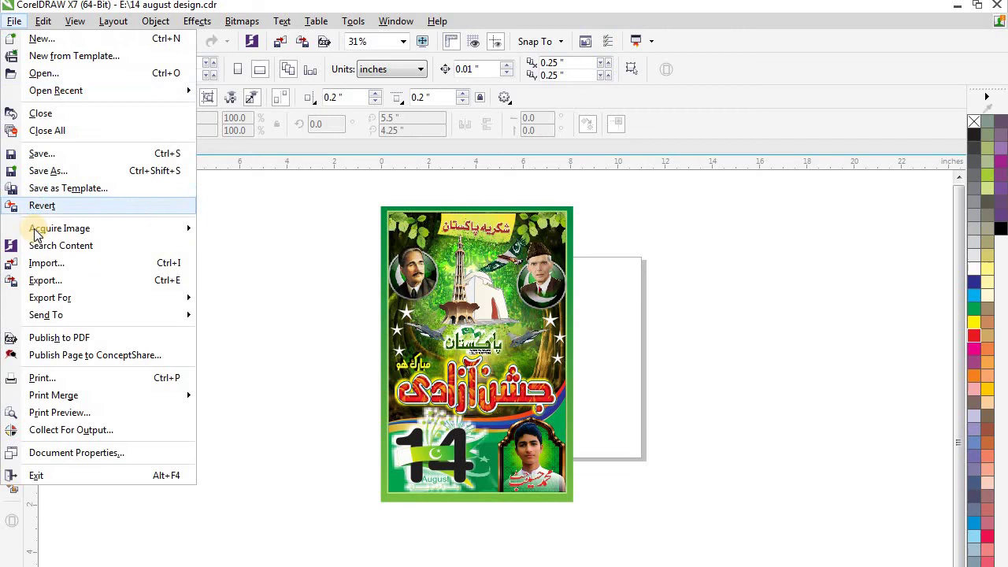
left_click(24, 279)
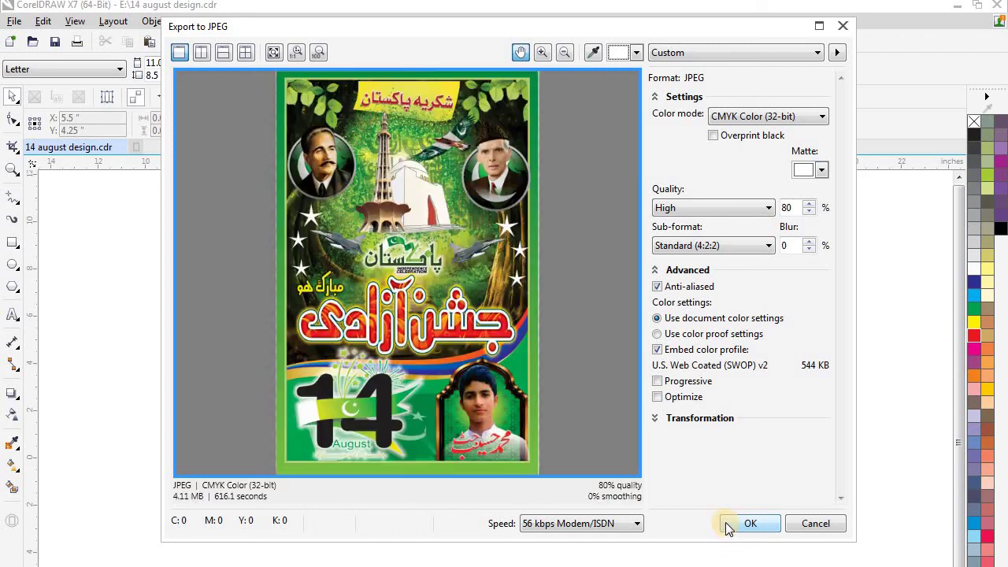
left_click(725, 522)
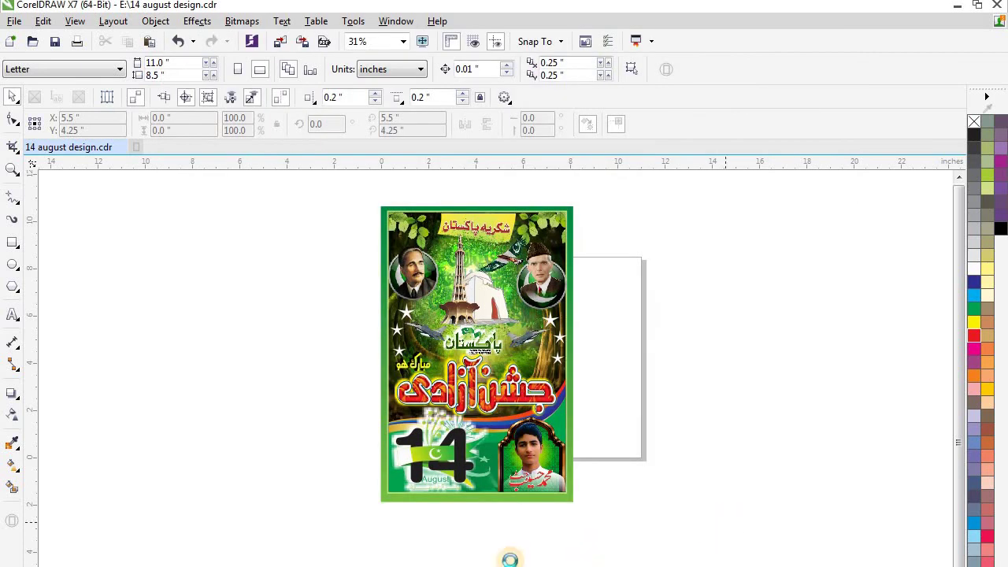